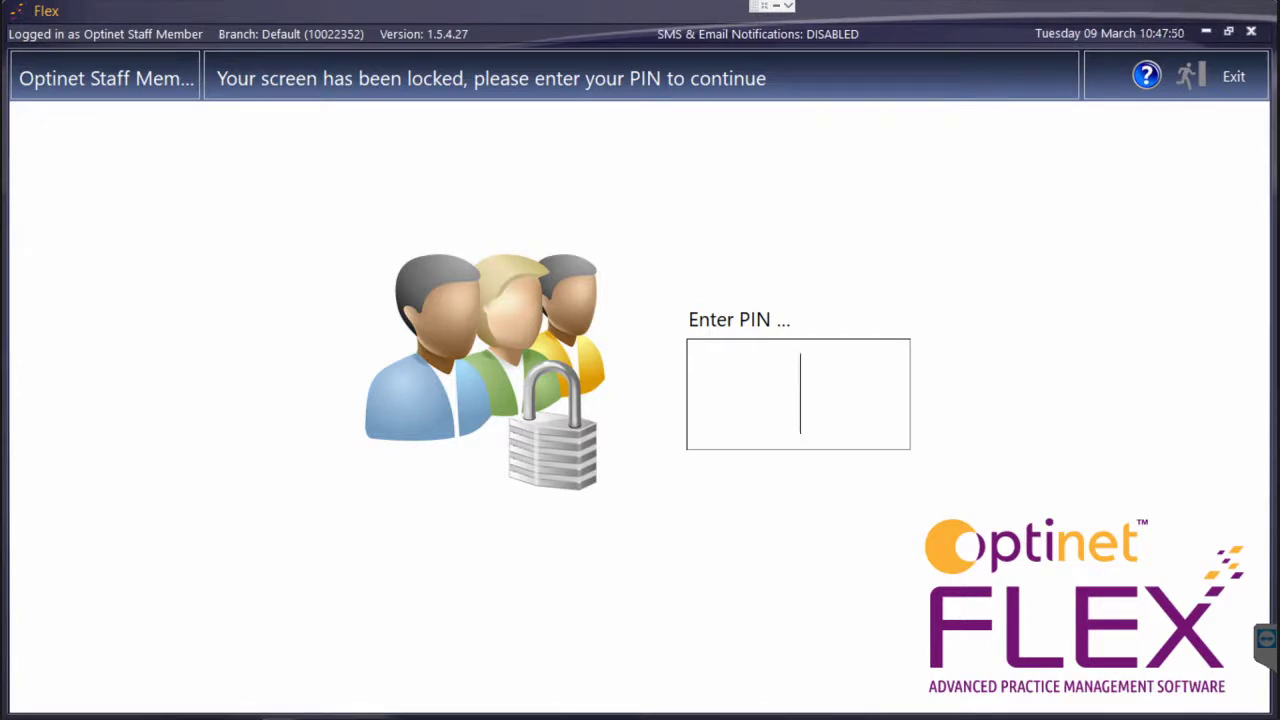
# Sign in with the access code and expand the Appointments section of the practice setup
pyautogui.write('1234')
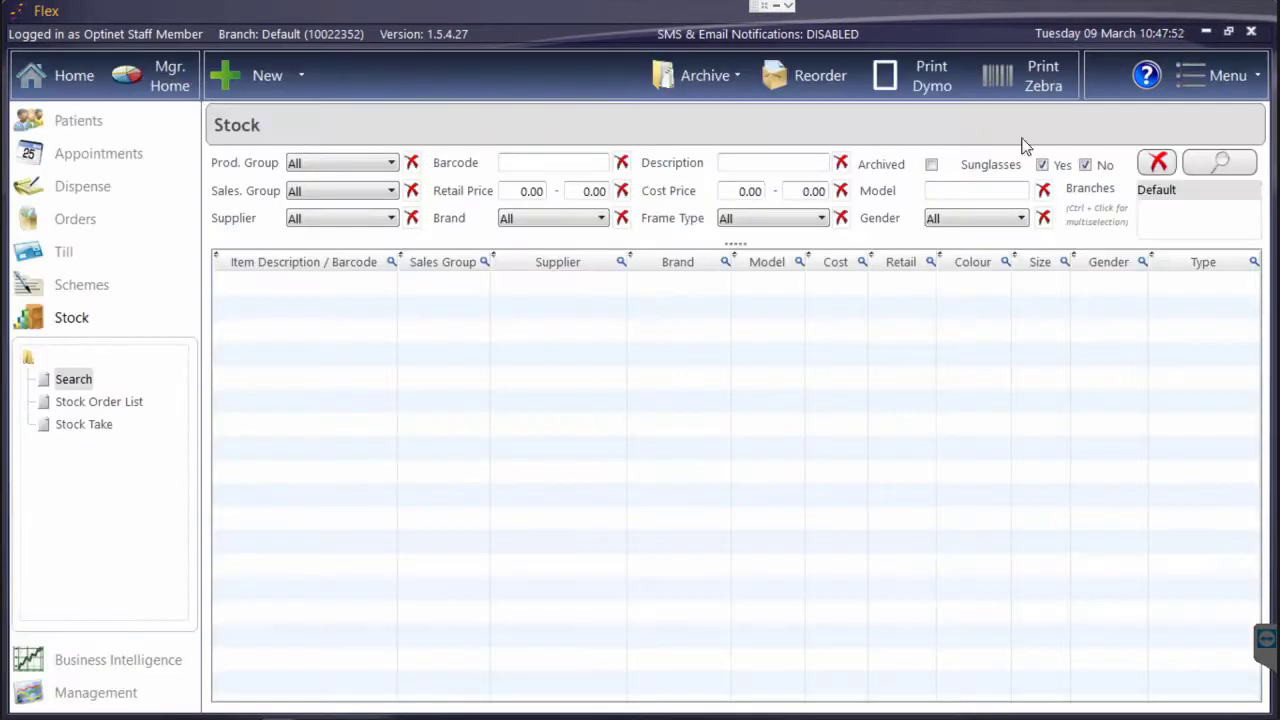
pyautogui.click(150, 155)
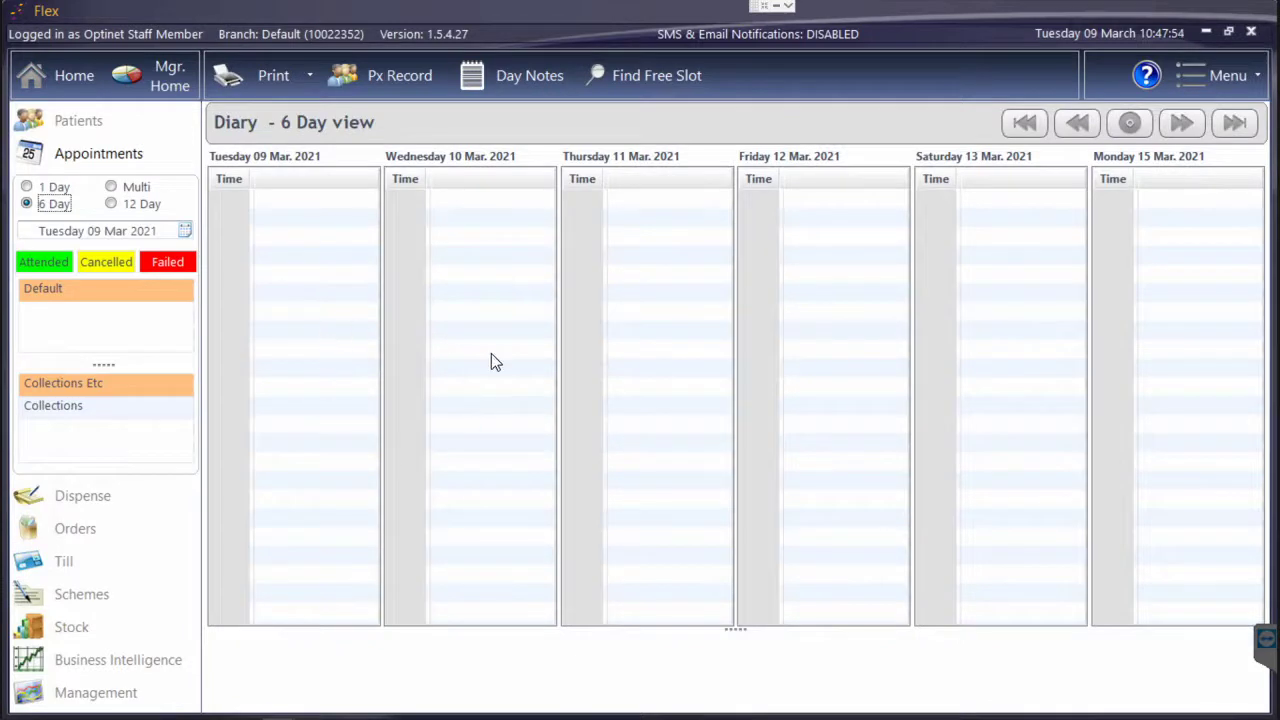
pyautogui.click(1198, 73)
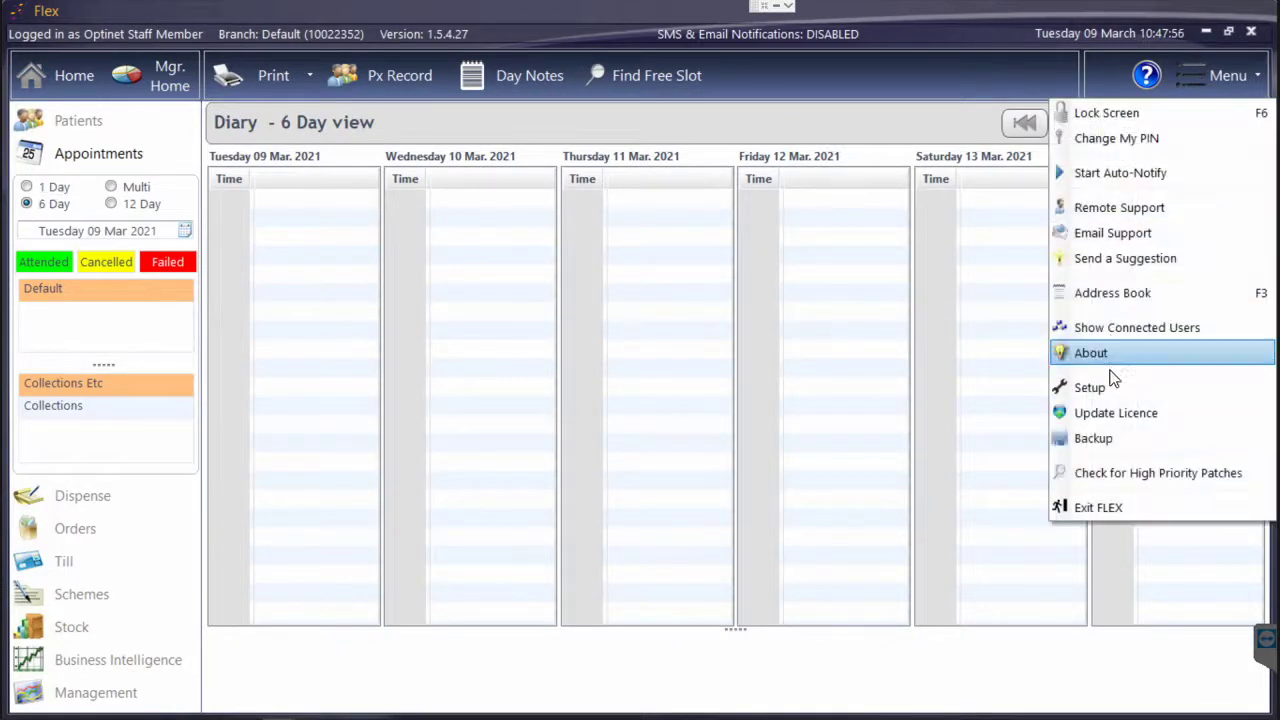
pyautogui.click(1090, 388)
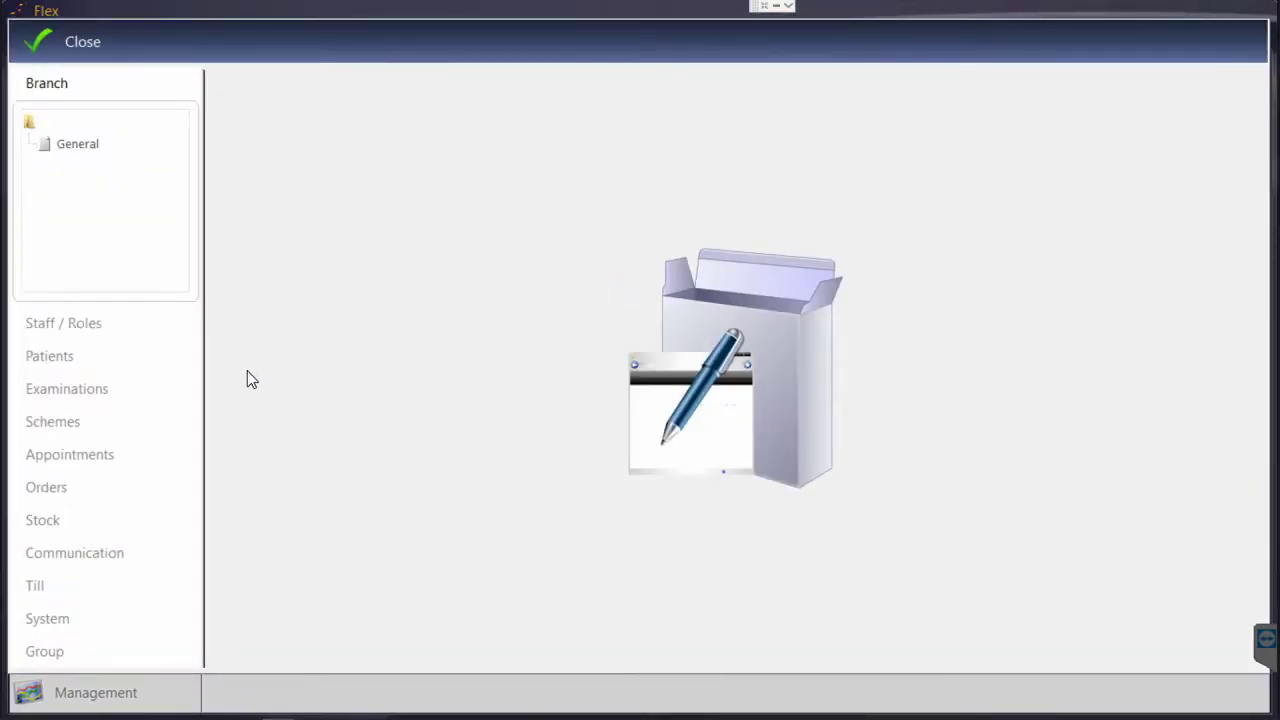
pyautogui.click(137, 451)
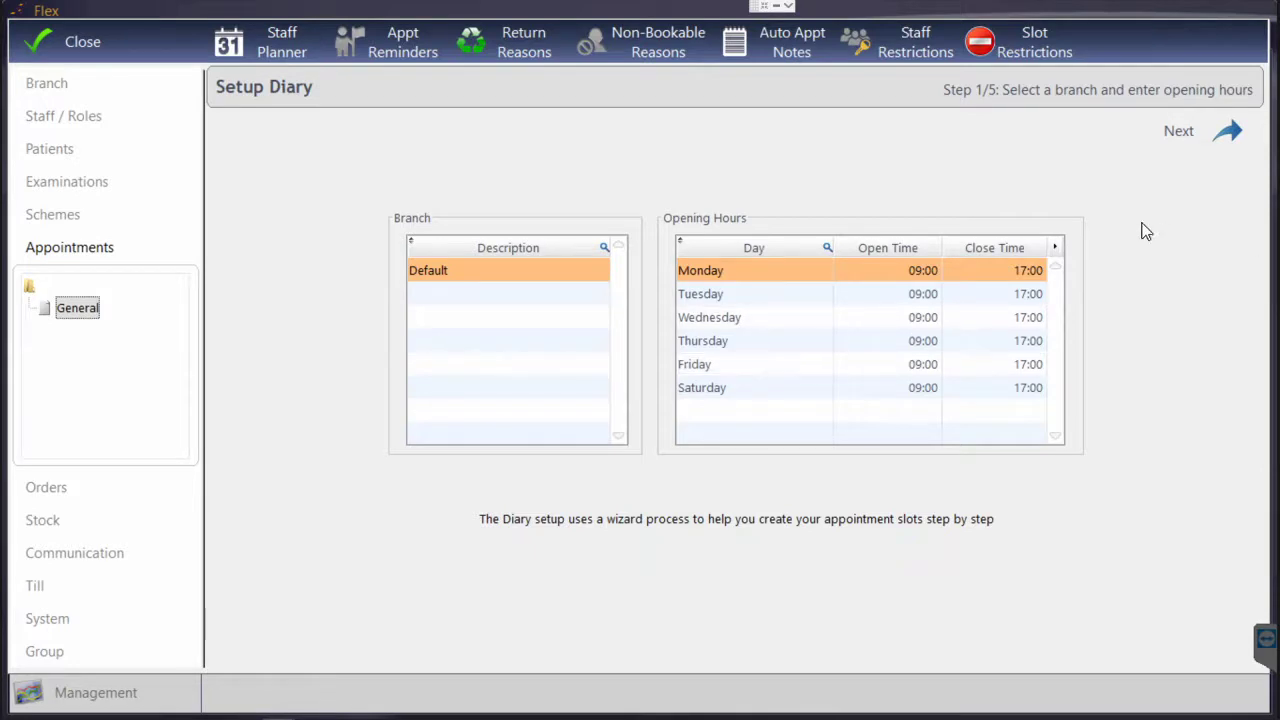
# Accept the Monday–Saturday 09:00–17:00 opening hours and continue to consultation rooms
pyautogui.click(1180, 138)
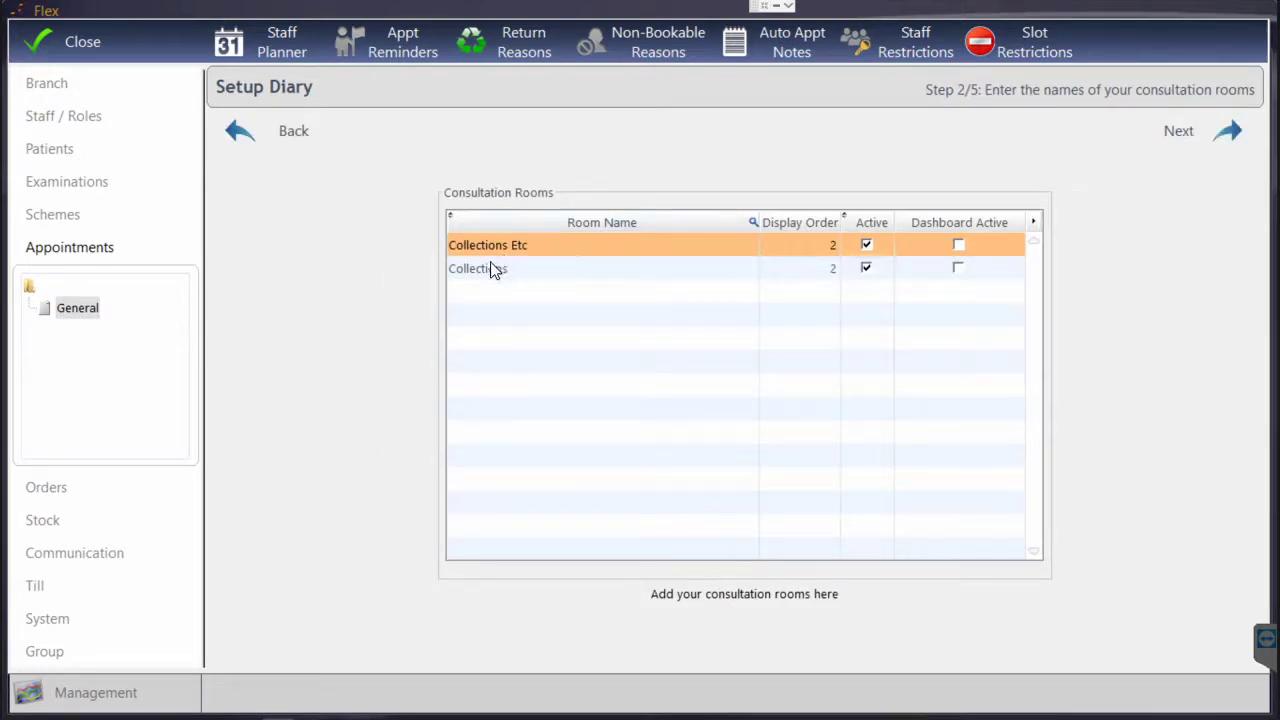
# Rename the Collections Etc room to Testing with display order 1 and make it dashboard active
pyautogui.click(526, 247)
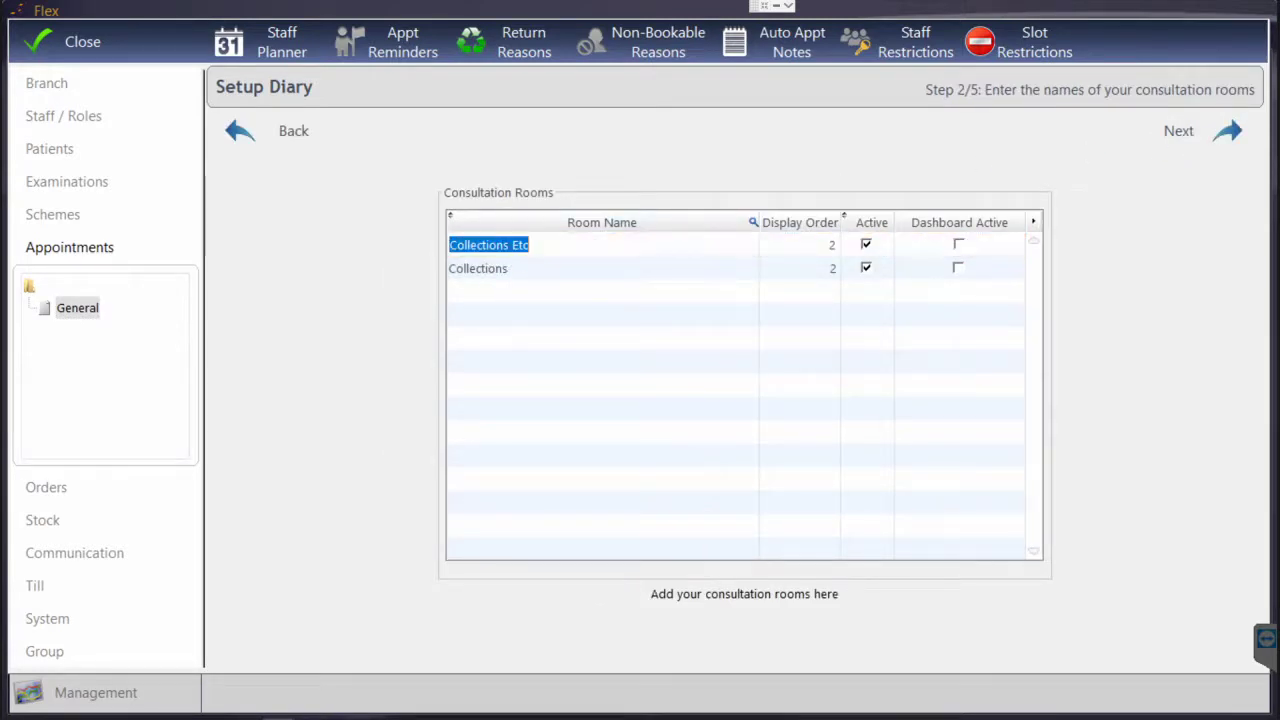
pyautogui.write('Testing')
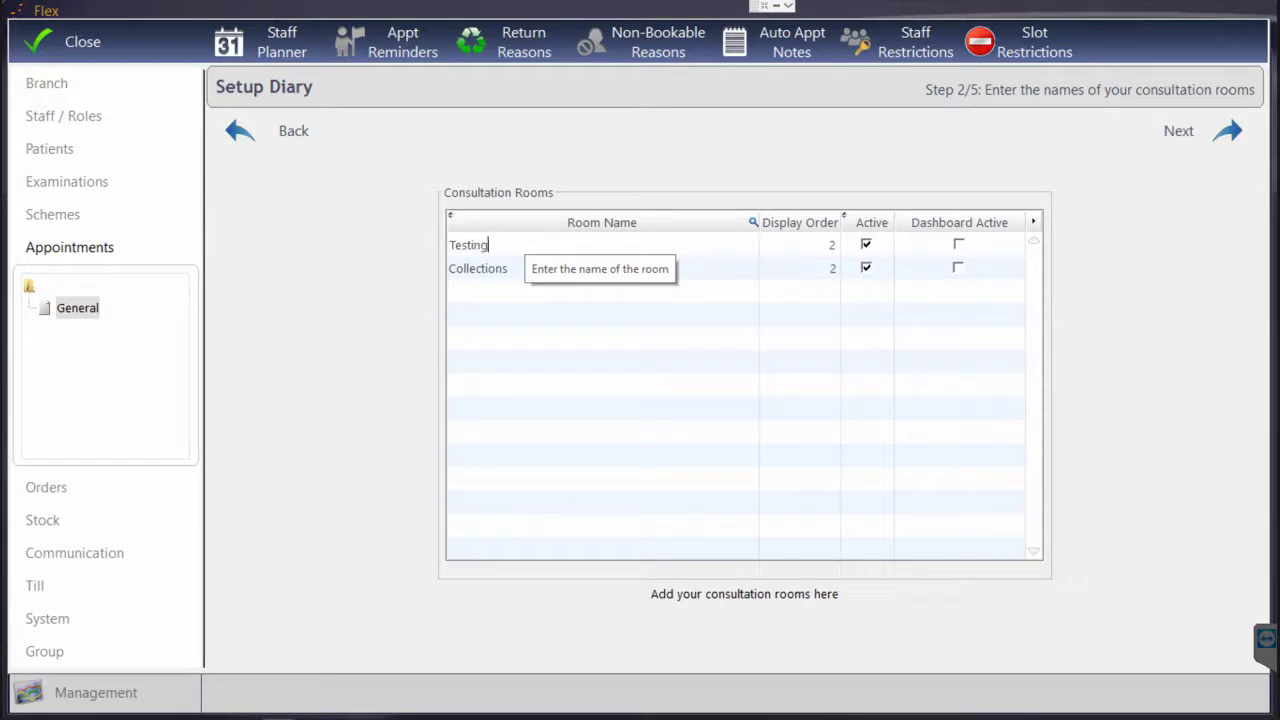
pyautogui.click(672, 271)
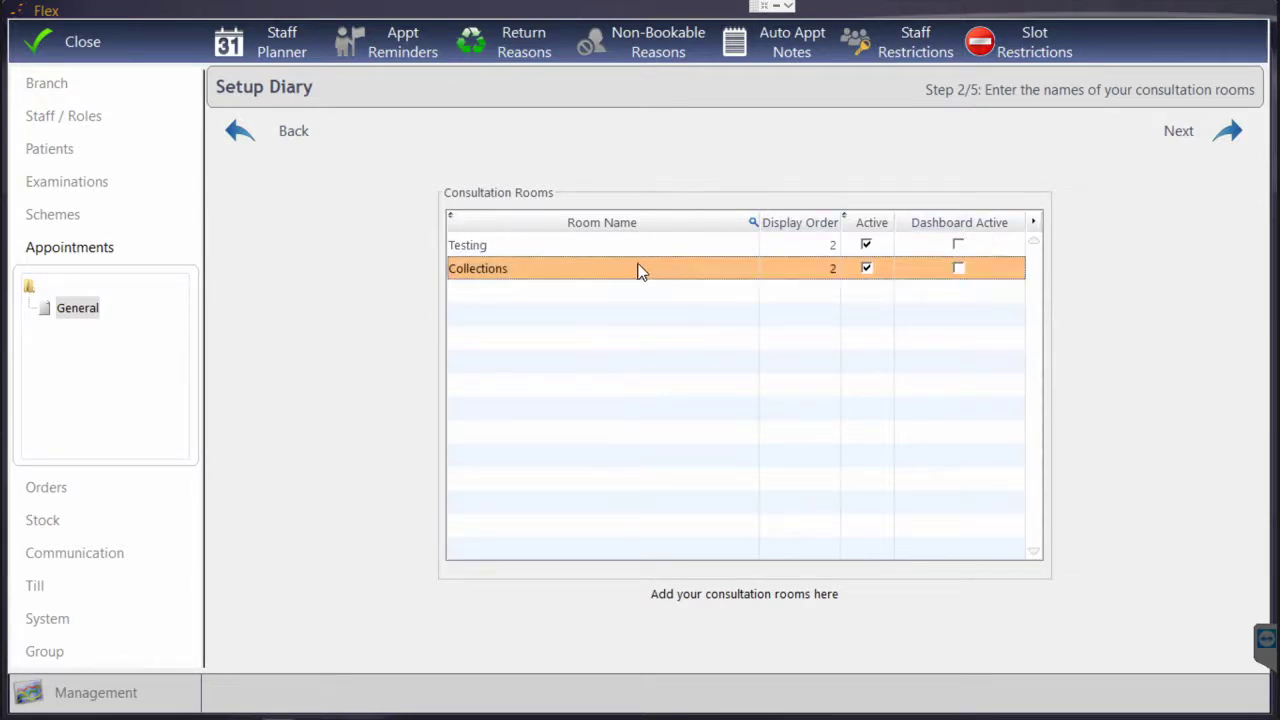
pyautogui.click(820, 249)
pyautogui.click(815, 249)
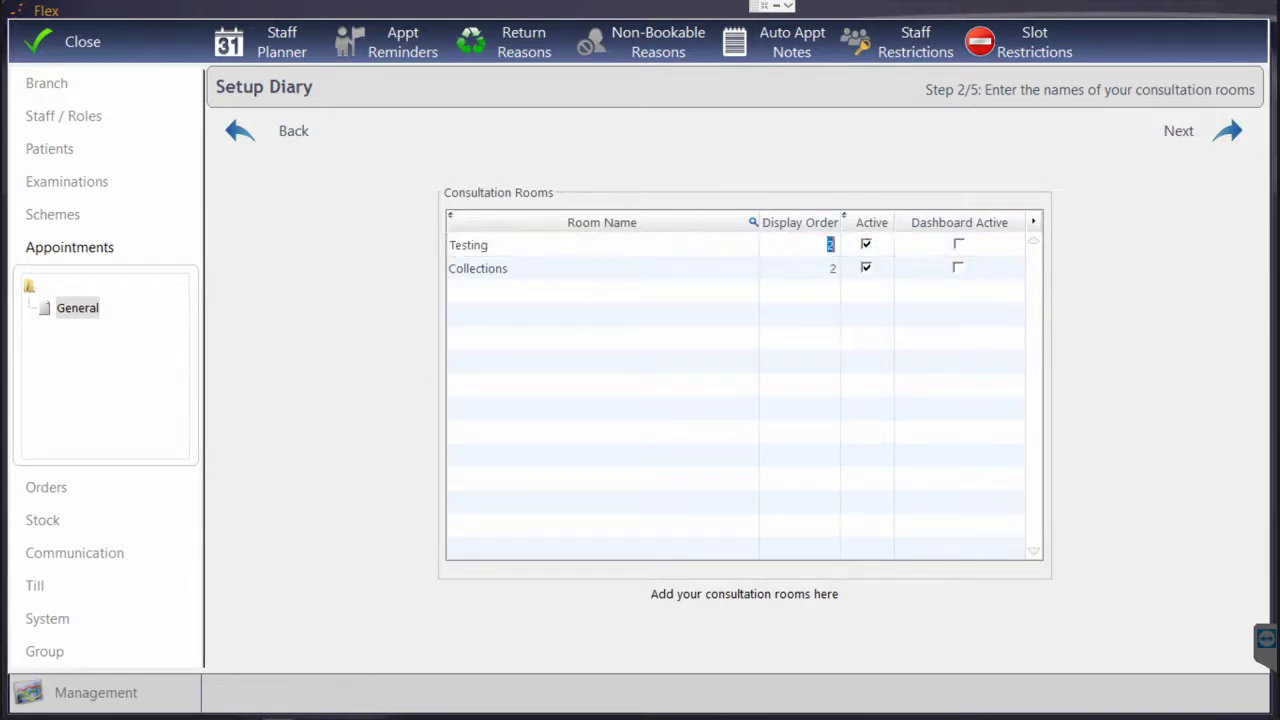
pyautogui.write('1')
pyautogui.click(689, 272)
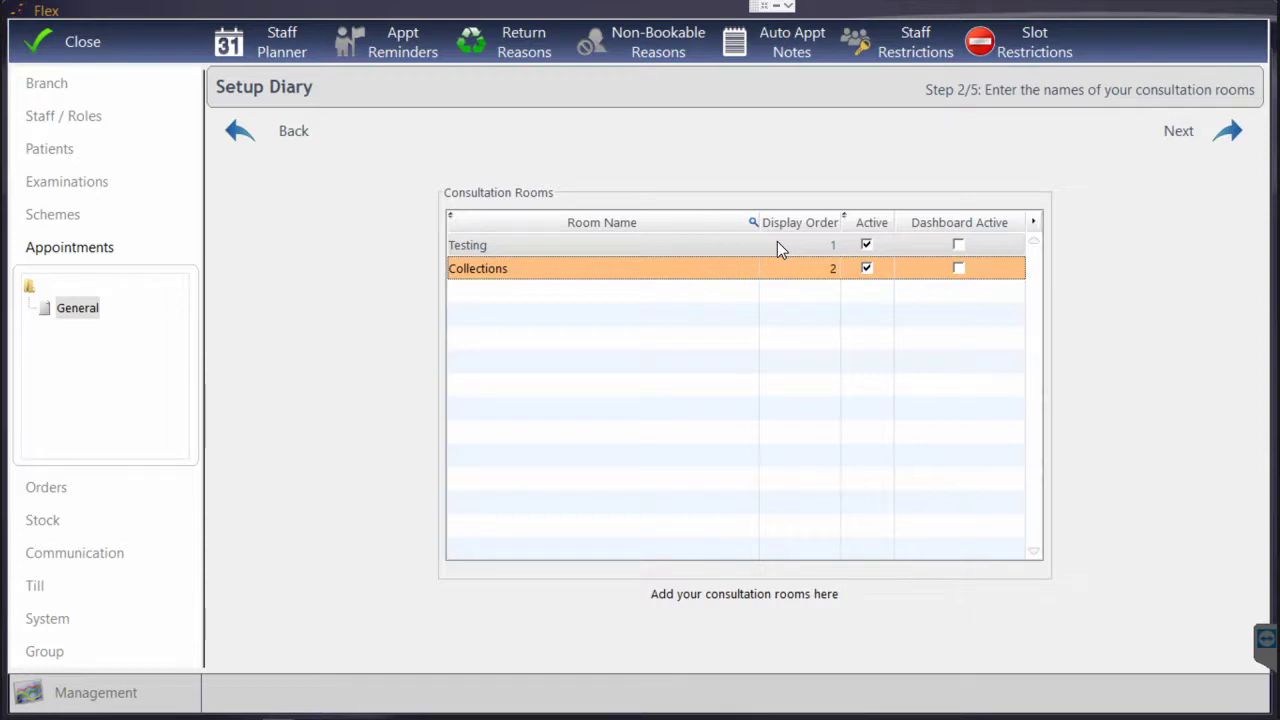
pyautogui.click(959, 245)
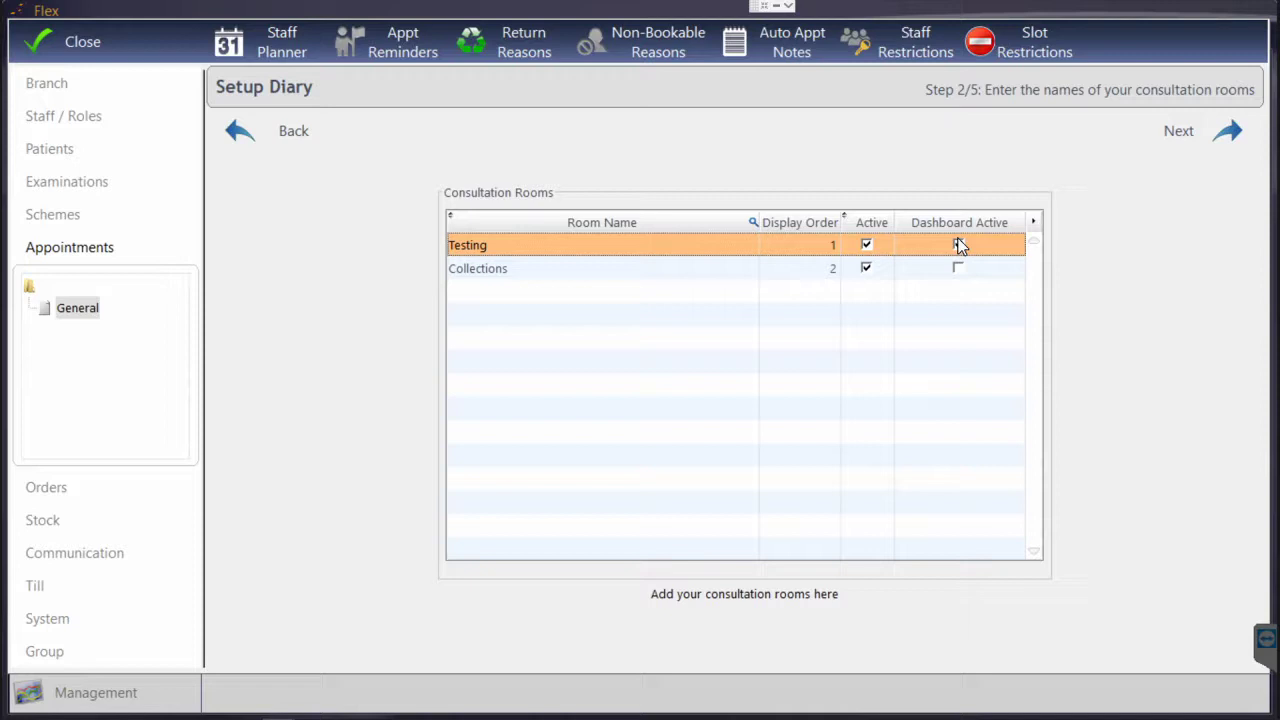
pyautogui.click(959, 245)
pyautogui.click(1189, 147)
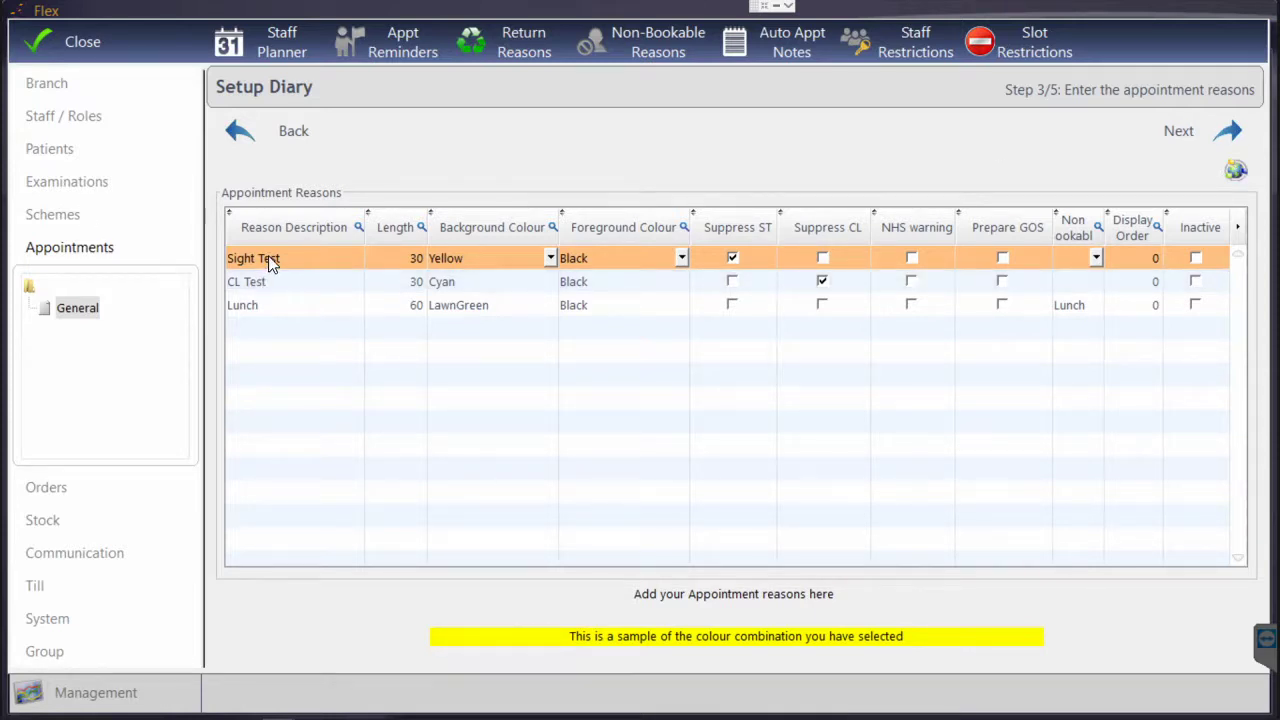
# Change the Sight Test description to Sight Exam and acknowledge the past-appointments warning
pyautogui.click(301, 262)
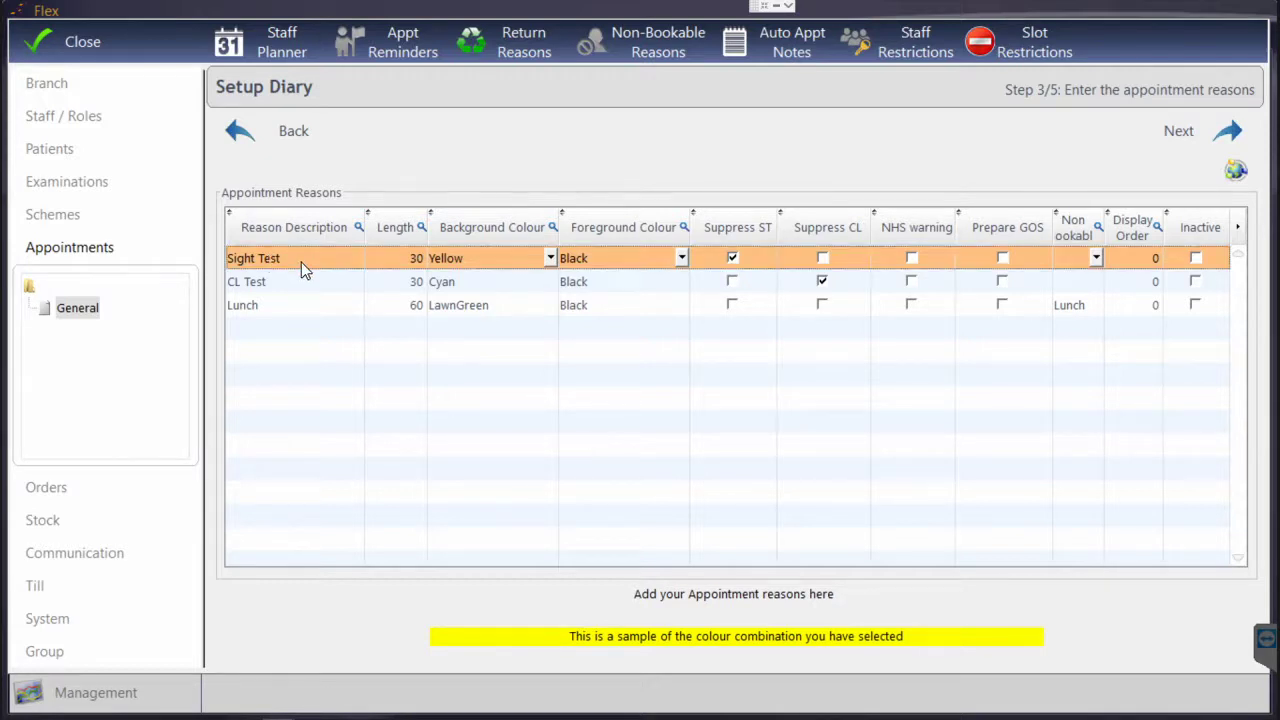
pyautogui.click(290, 260)
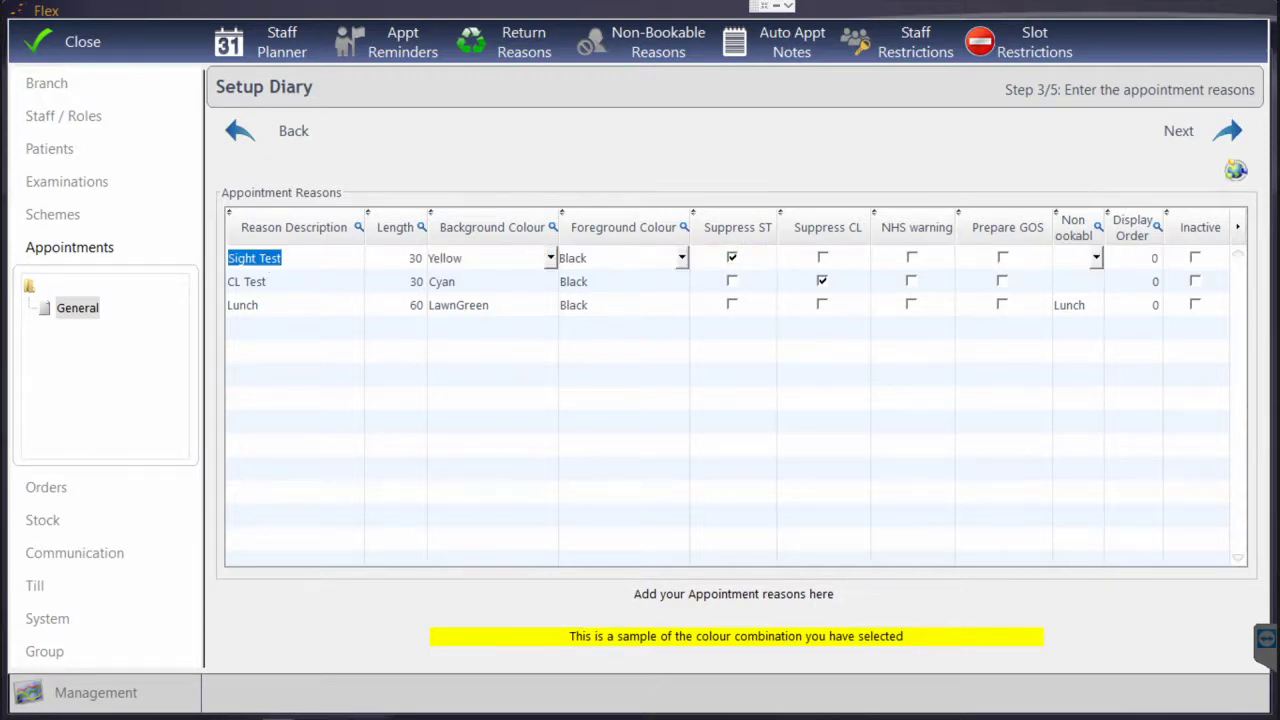
pyautogui.moveTo(290, 260); pyautogui.dragTo(259, 258)
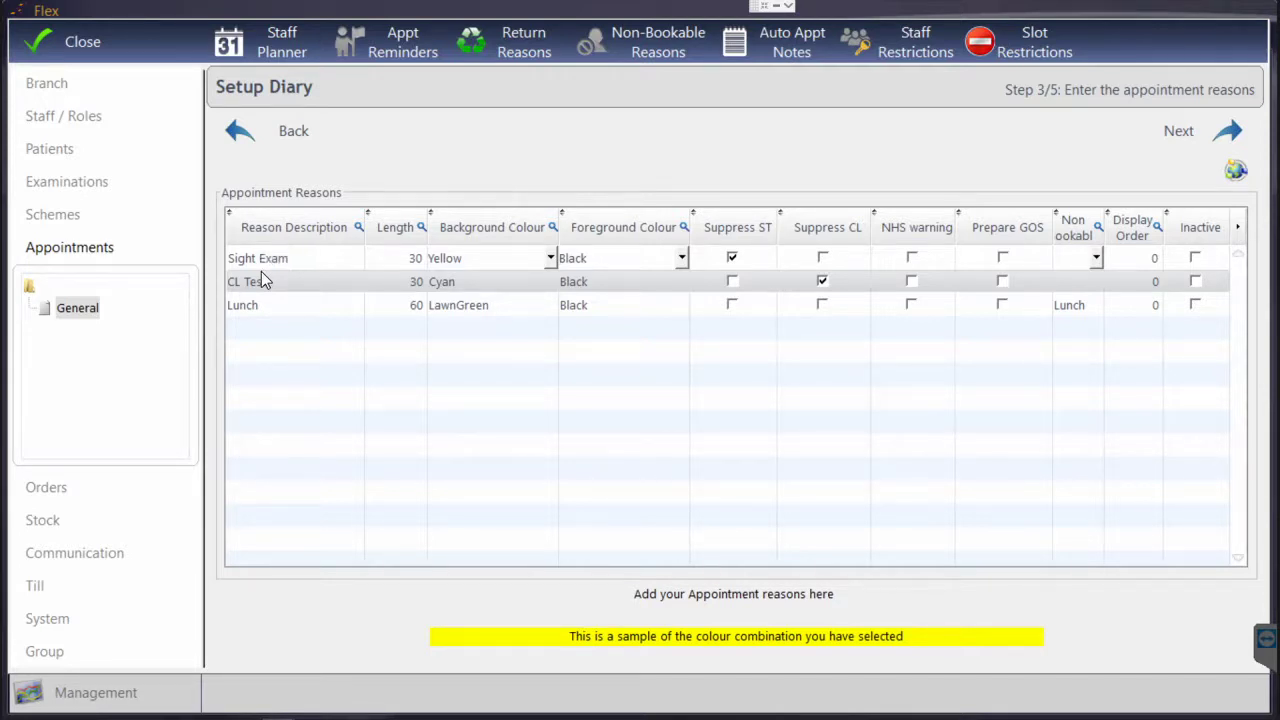
pyautogui.click(283, 290)
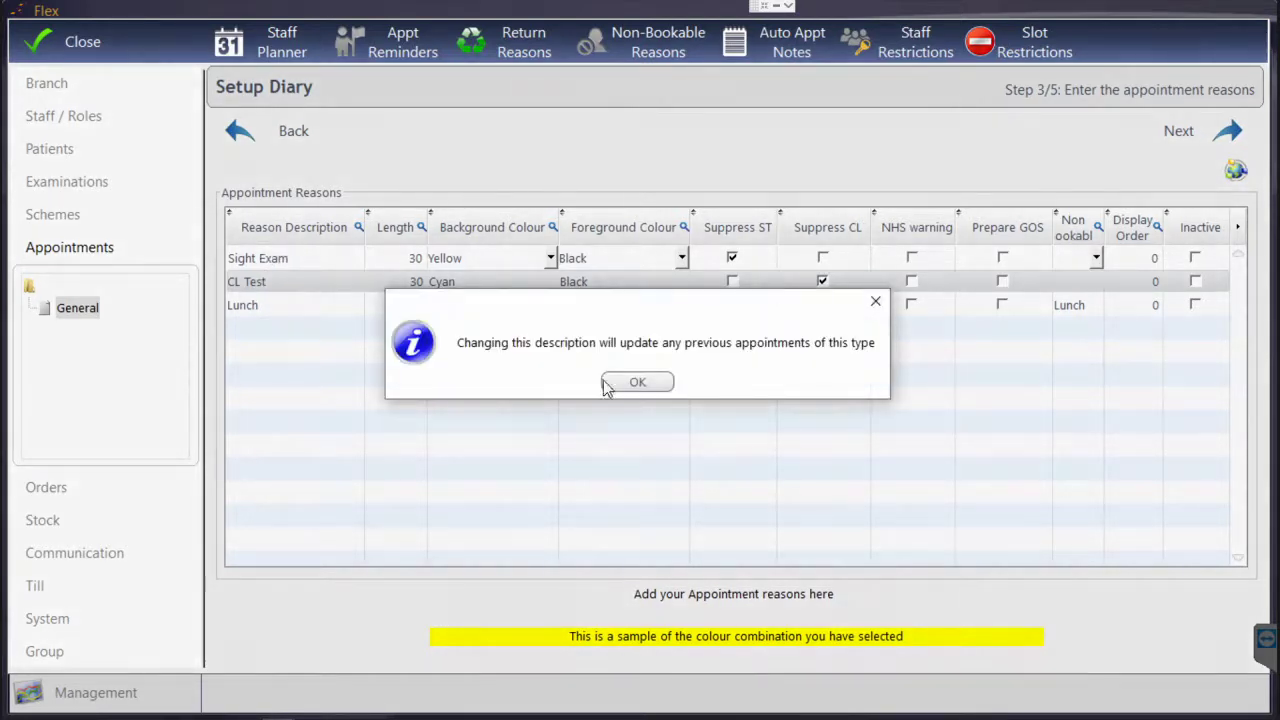
pyautogui.click(630, 387)
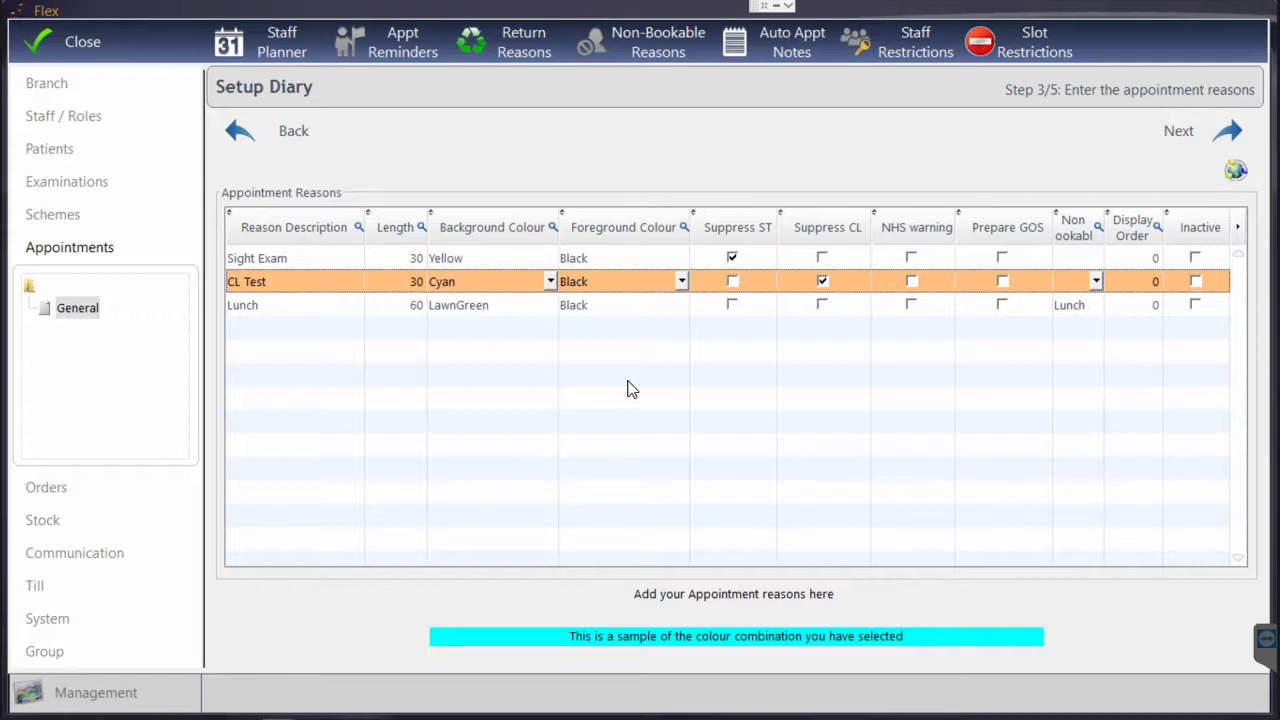
pyautogui.click(405, 258)
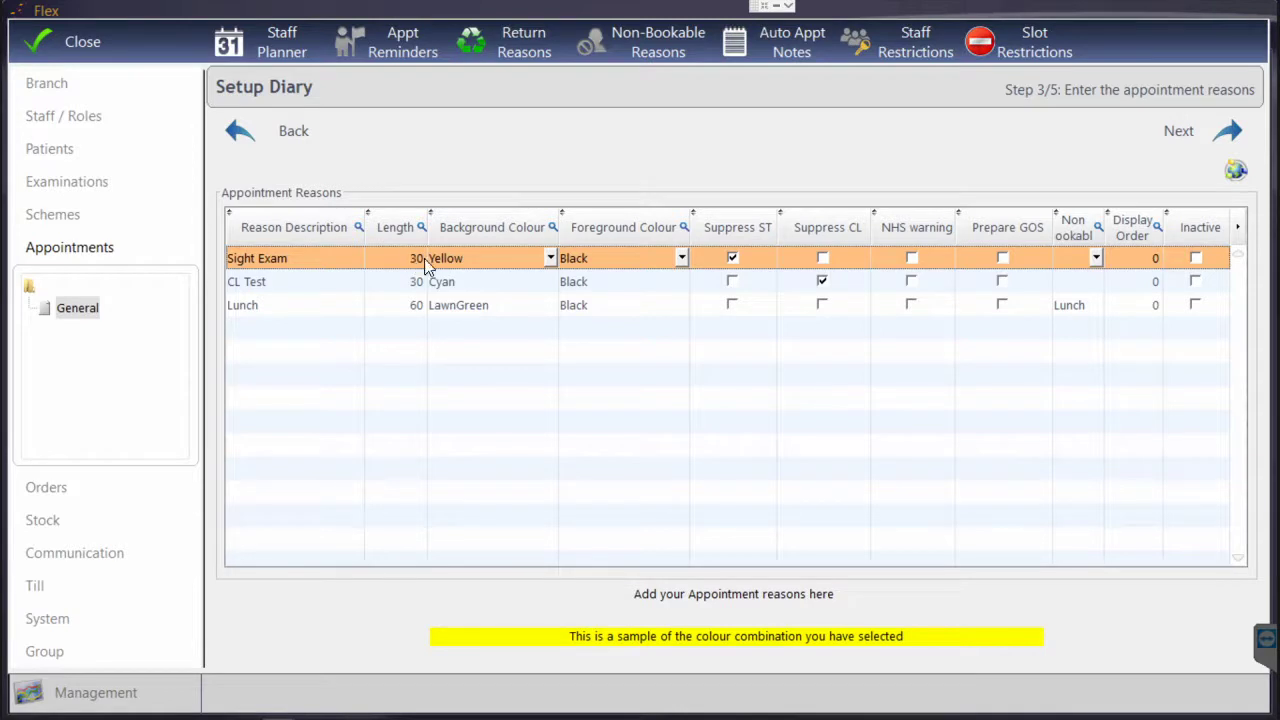
# Change Sight Exam's background colour from Yellow to HotPink
pyautogui.click(478, 283)
pyautogui.click(481, 305)
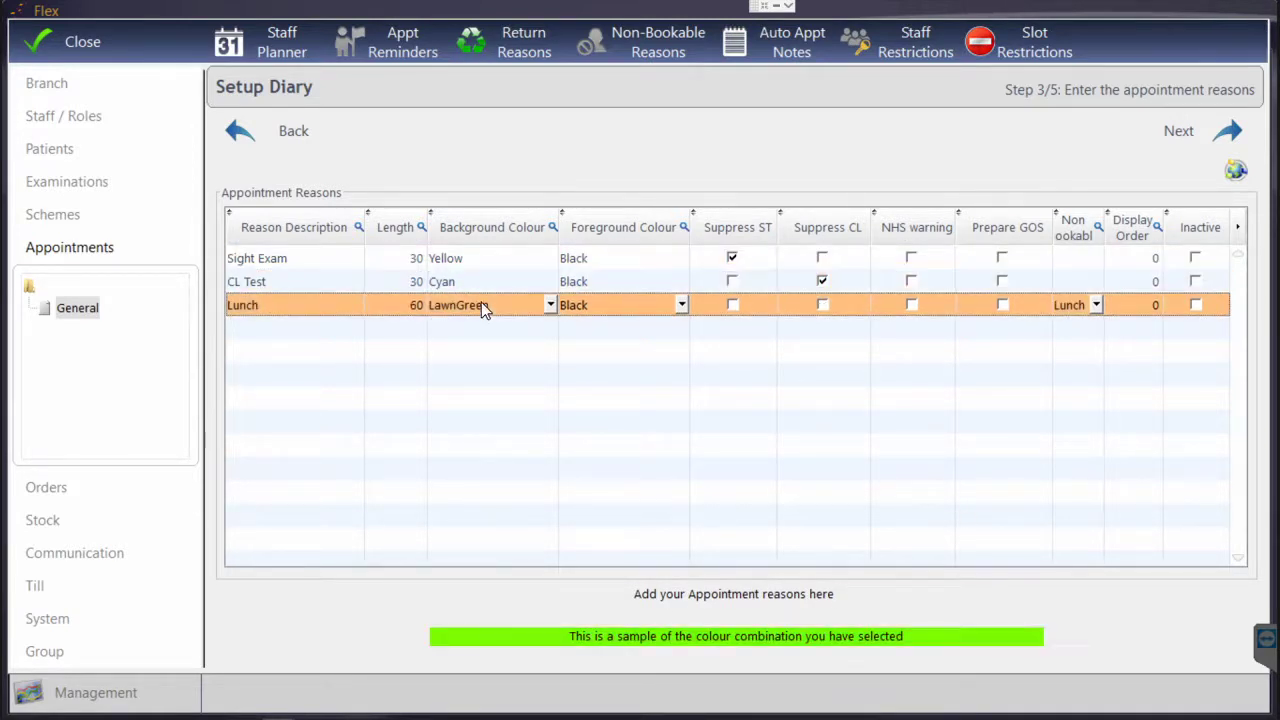
pyautogui.click(481, 280)
pyautogui.click(484, 256)
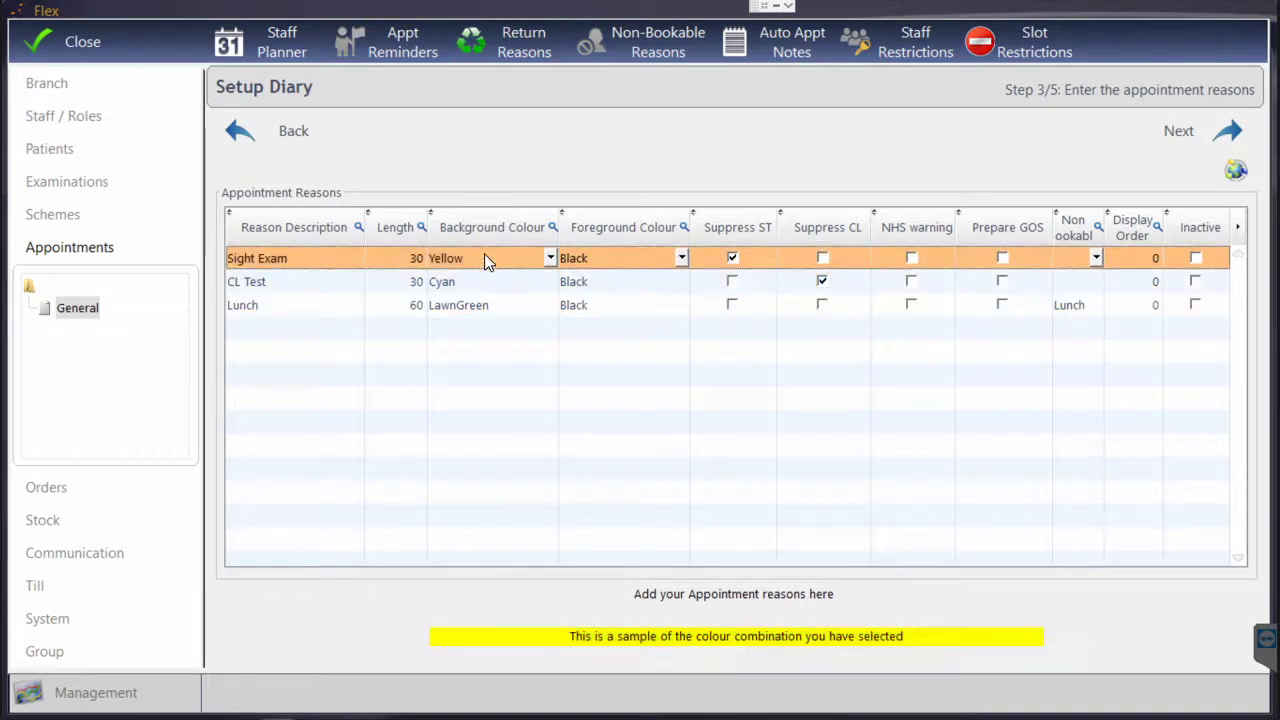
pyautogui.click(478, 266)
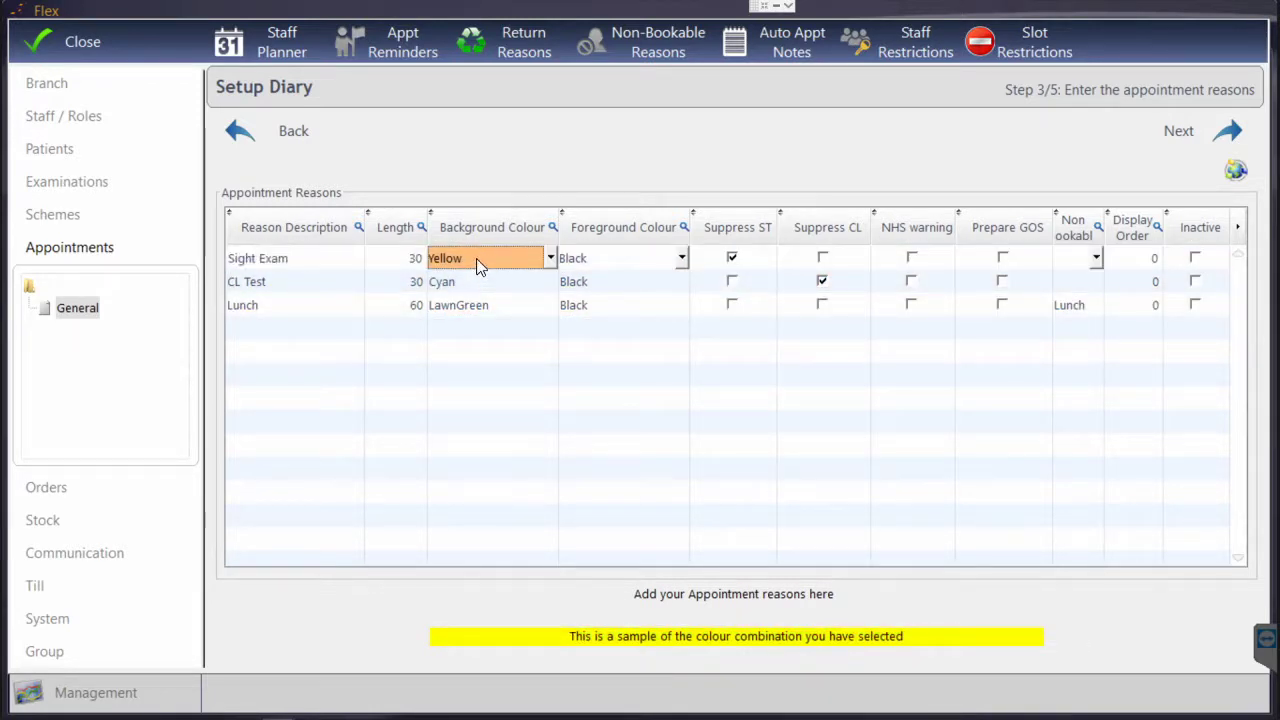
pyautogui.click(478, 266)
pyautogui.click(478, 266)
pyautogui.scroll(20, 476, 258)
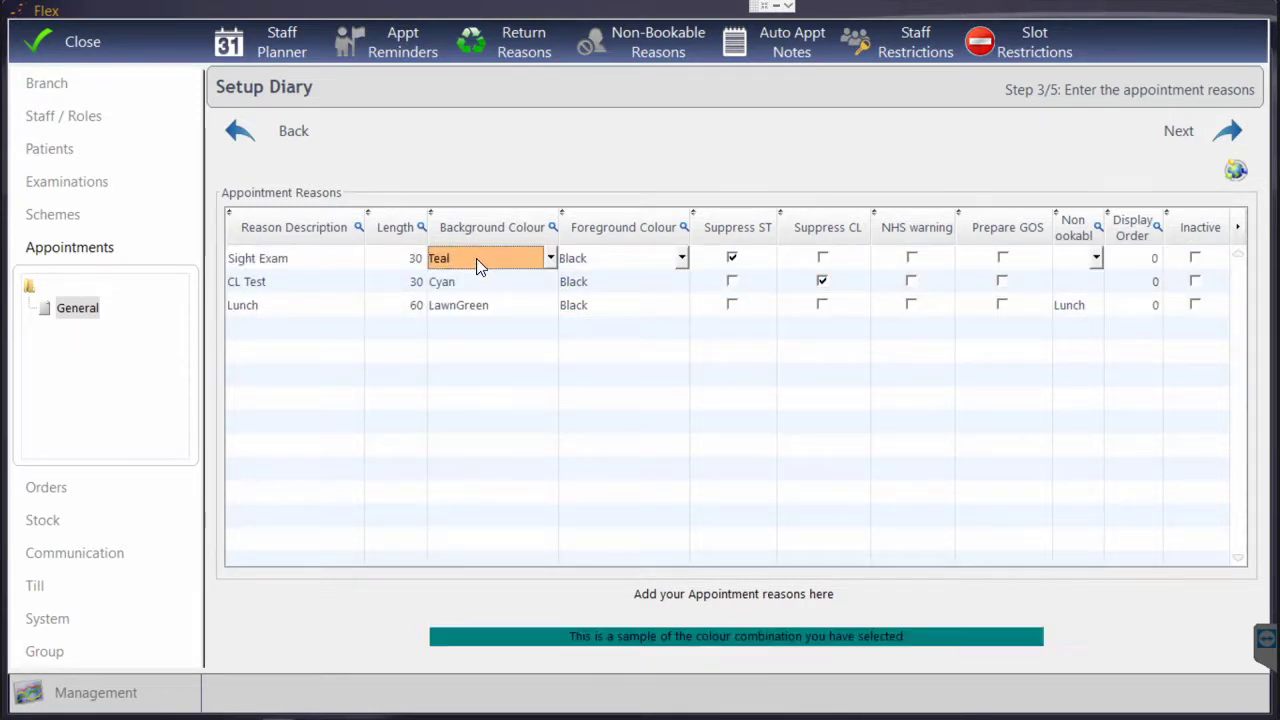
pyautogui.scroll(20, 476, 258)
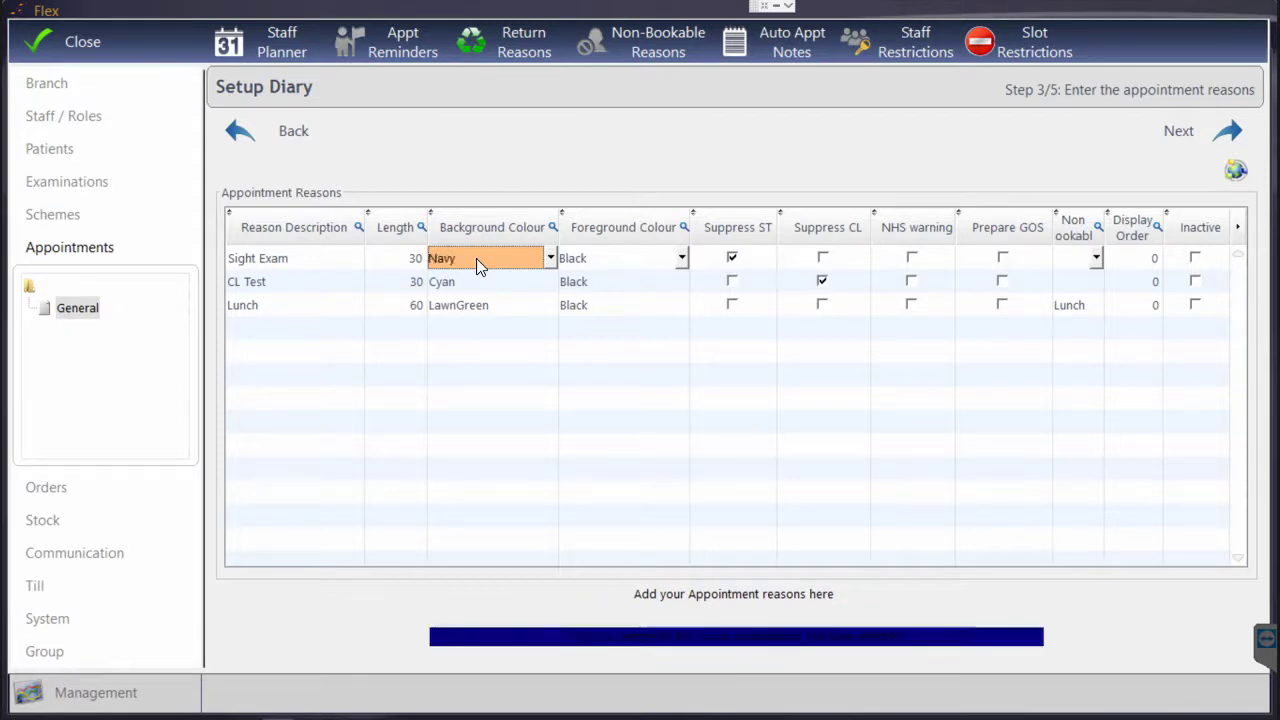
pyautogui.scroll(-10, 476, 258)
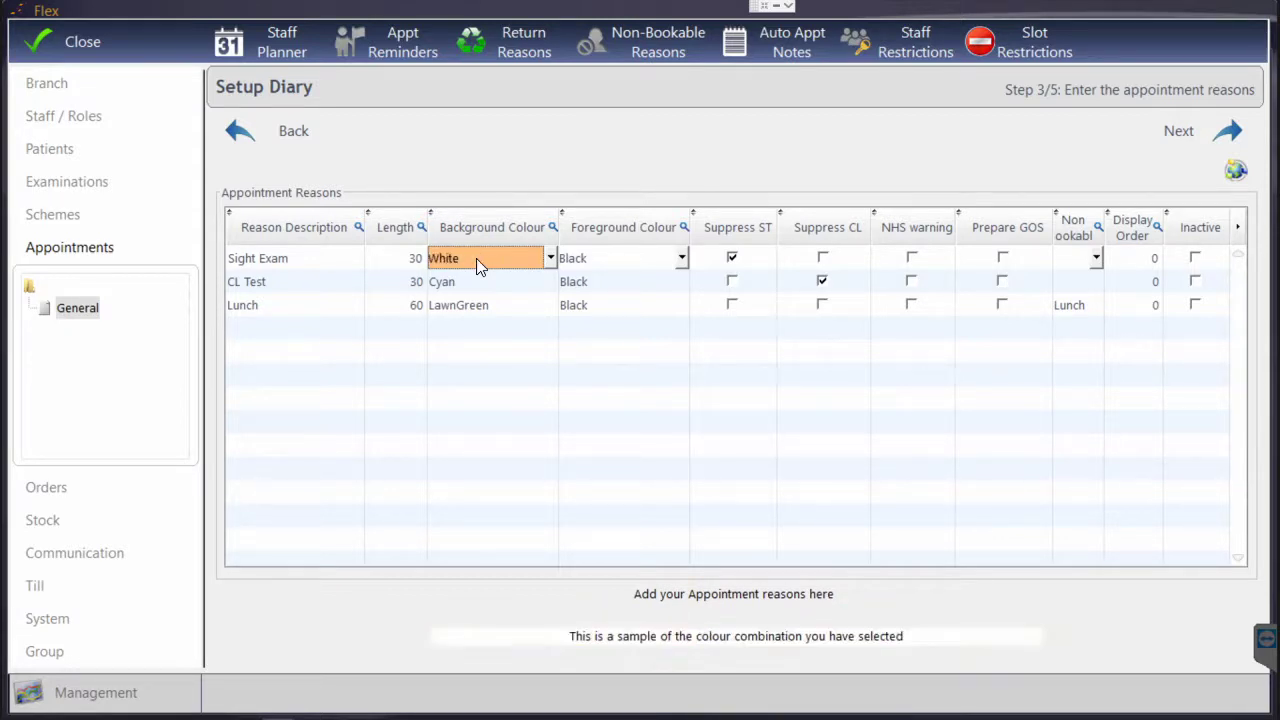
pyautogui.scroll(12, 476, 258)
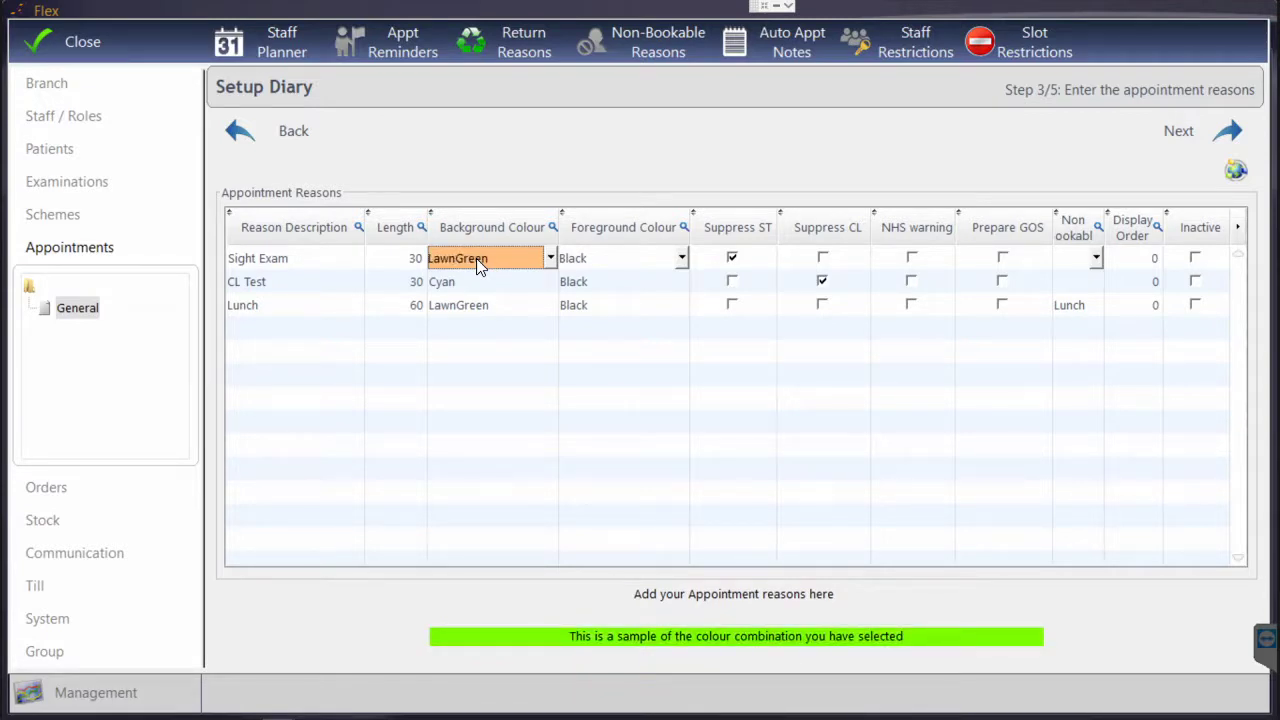
pyautogui.click(476, 258)
pyautogui.click(473, 287)
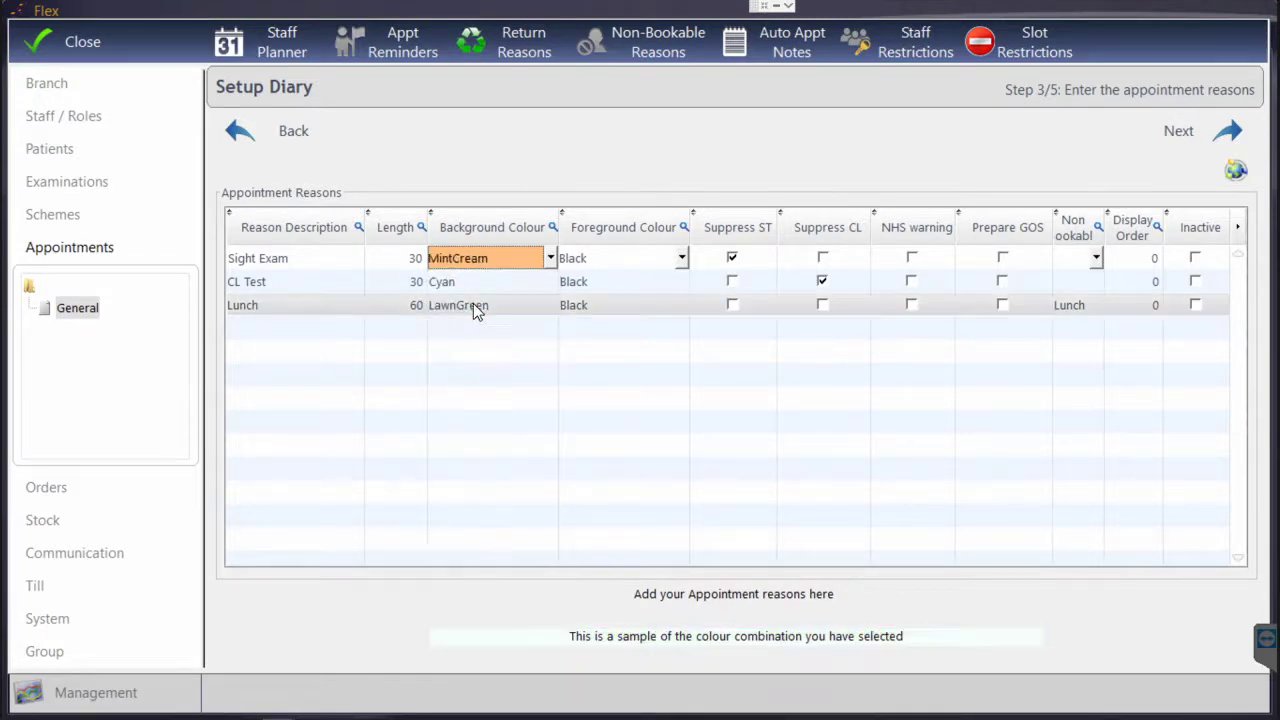
pyautogui.scroll(8, 515, 260)
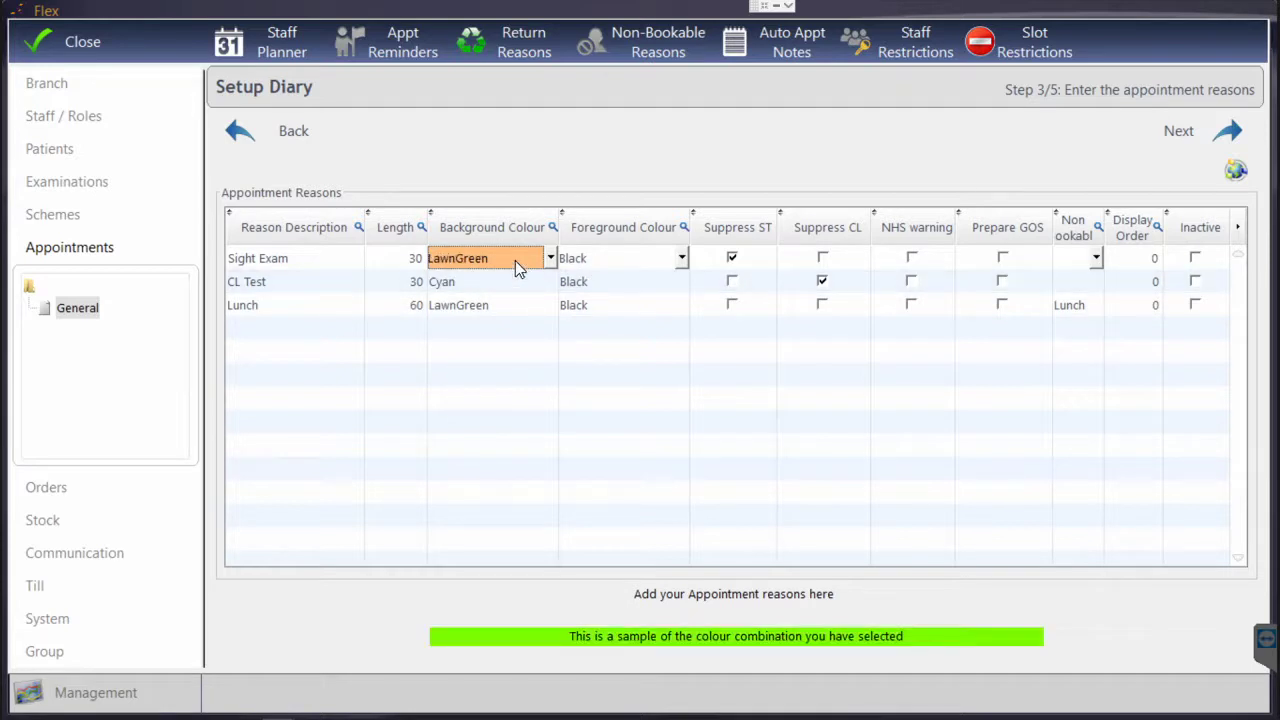
# Keep Black as Sight Exam's text colour
pyautogui.click(603, 272)
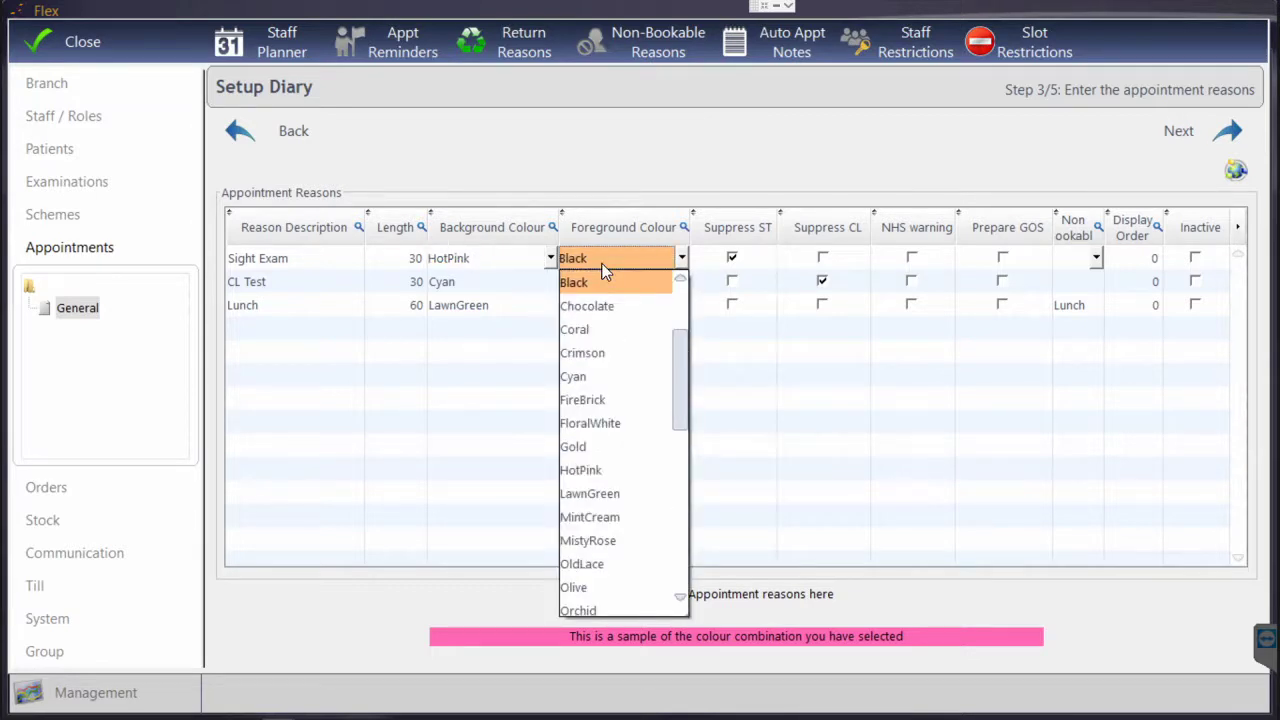
pyautogui.click(602, 268)
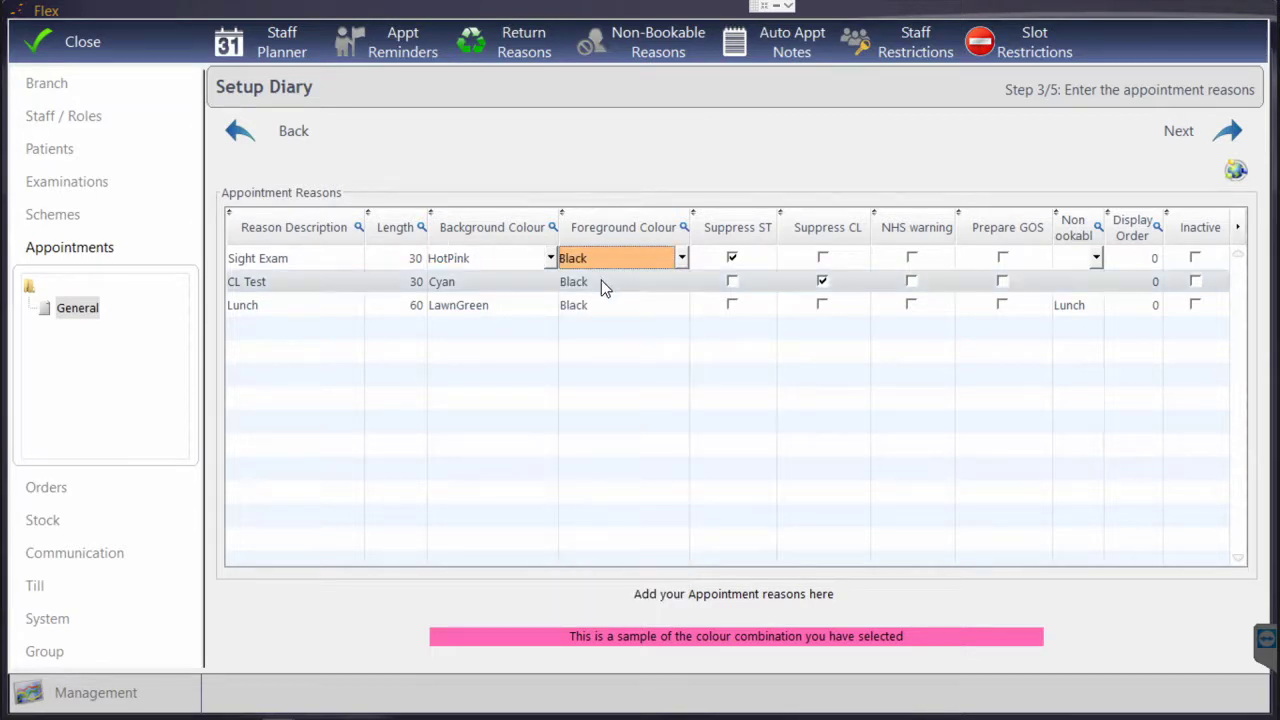
pyautogui.click(601, 281)
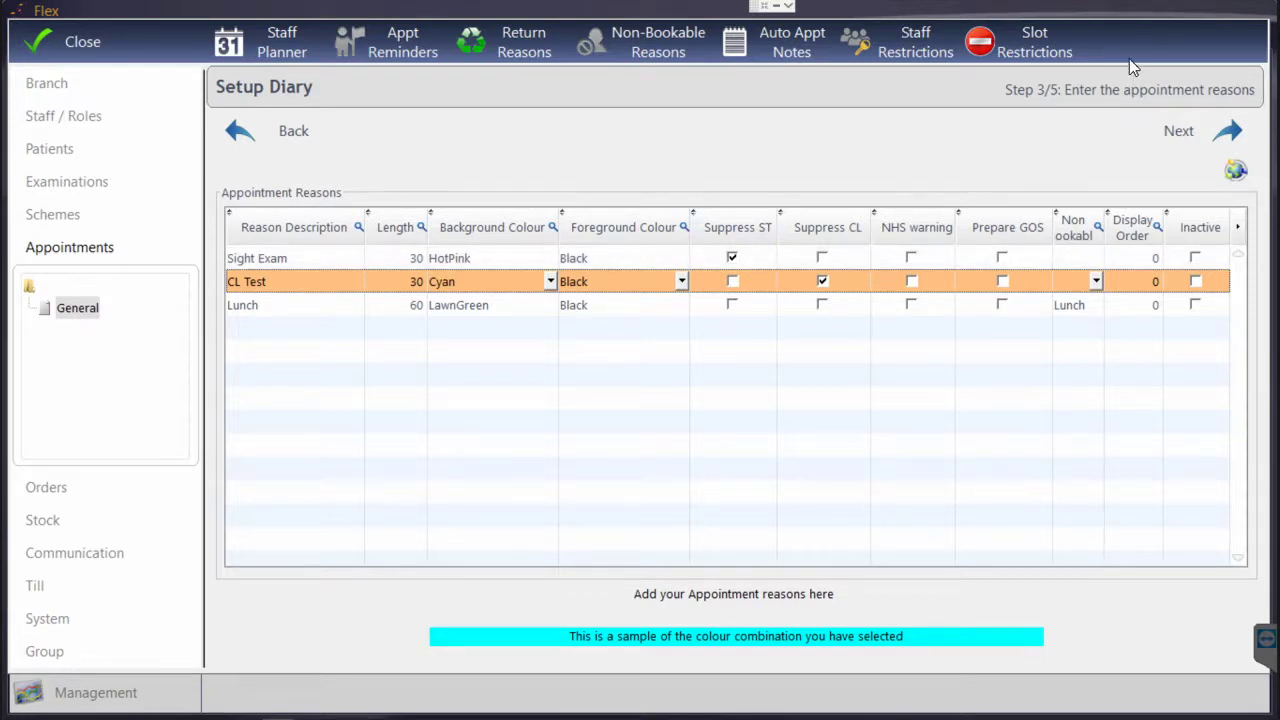
pyautogui.click(708, 259)
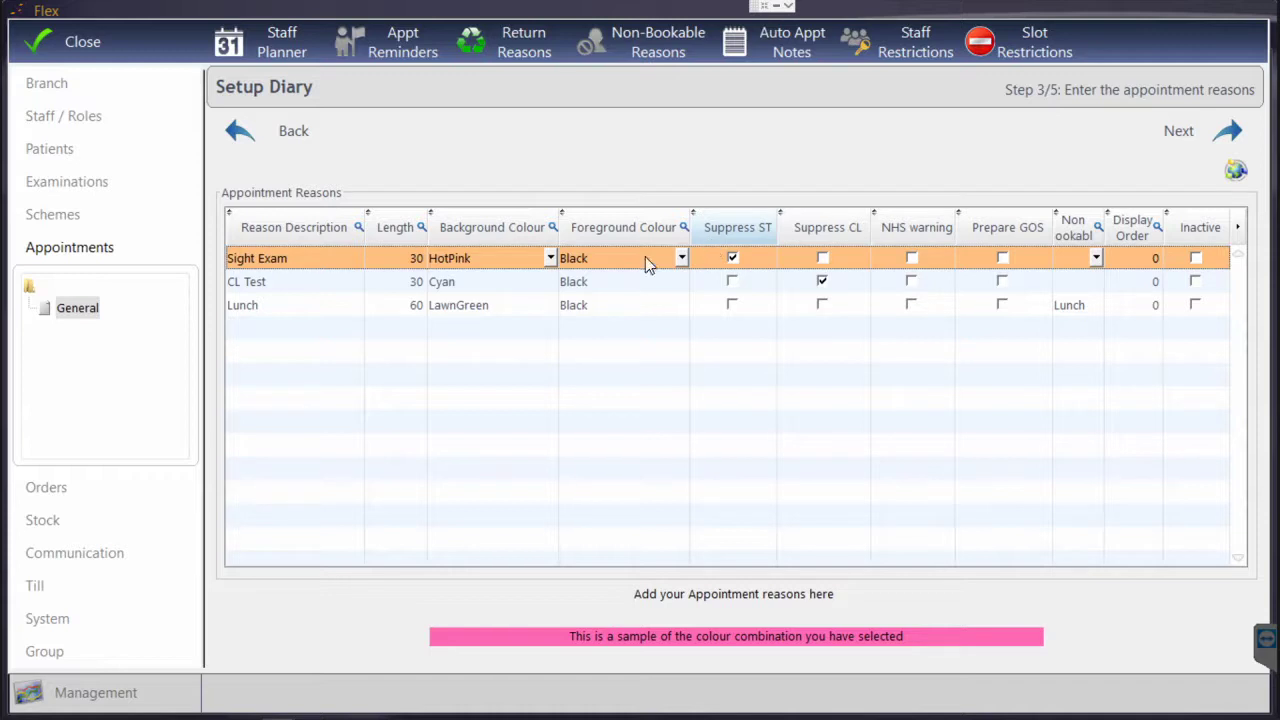
# Move the Setup Diary window down and close it to return to the Diary 6 Day view
pyautogui.click(732, 258)
pyautogui.moveTo(1134, 59)
pyautogui.mouseDown()
pyautogui.moveTo(1128, 182)
pyautogui.moveTo(1136, 80)
pyautogui.mouseUp()
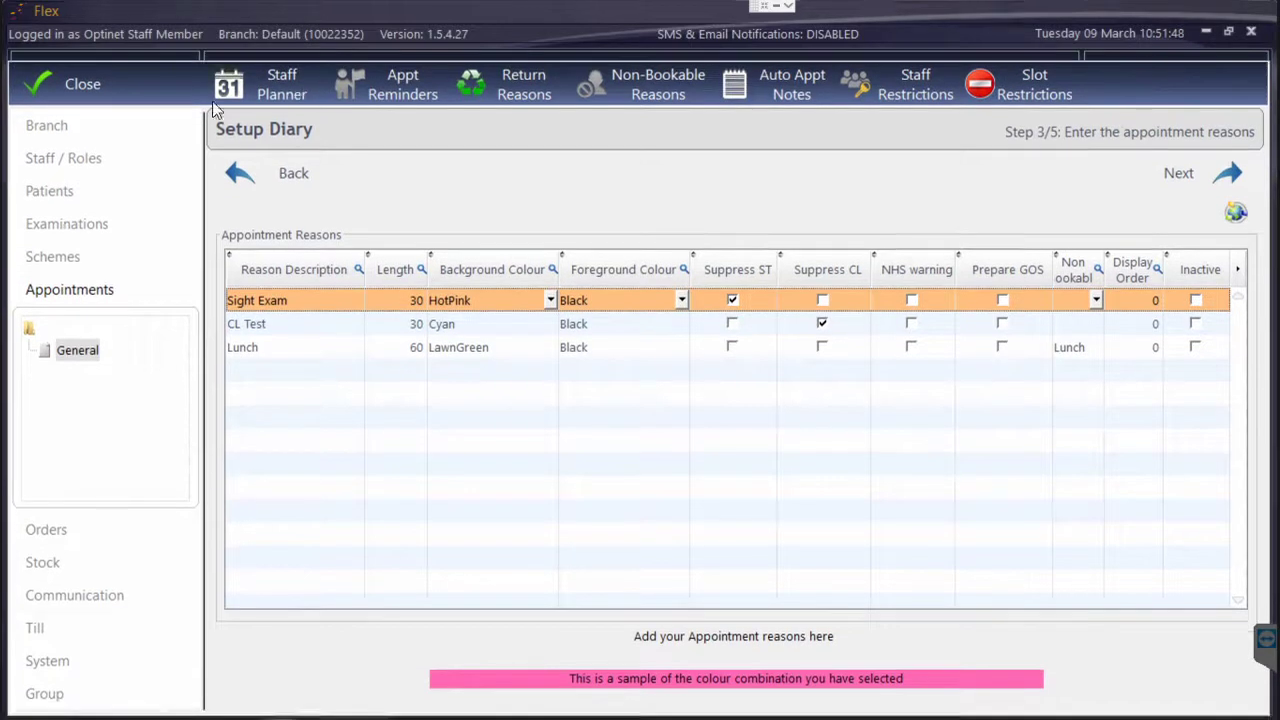
pyautogui.click(62, 78)
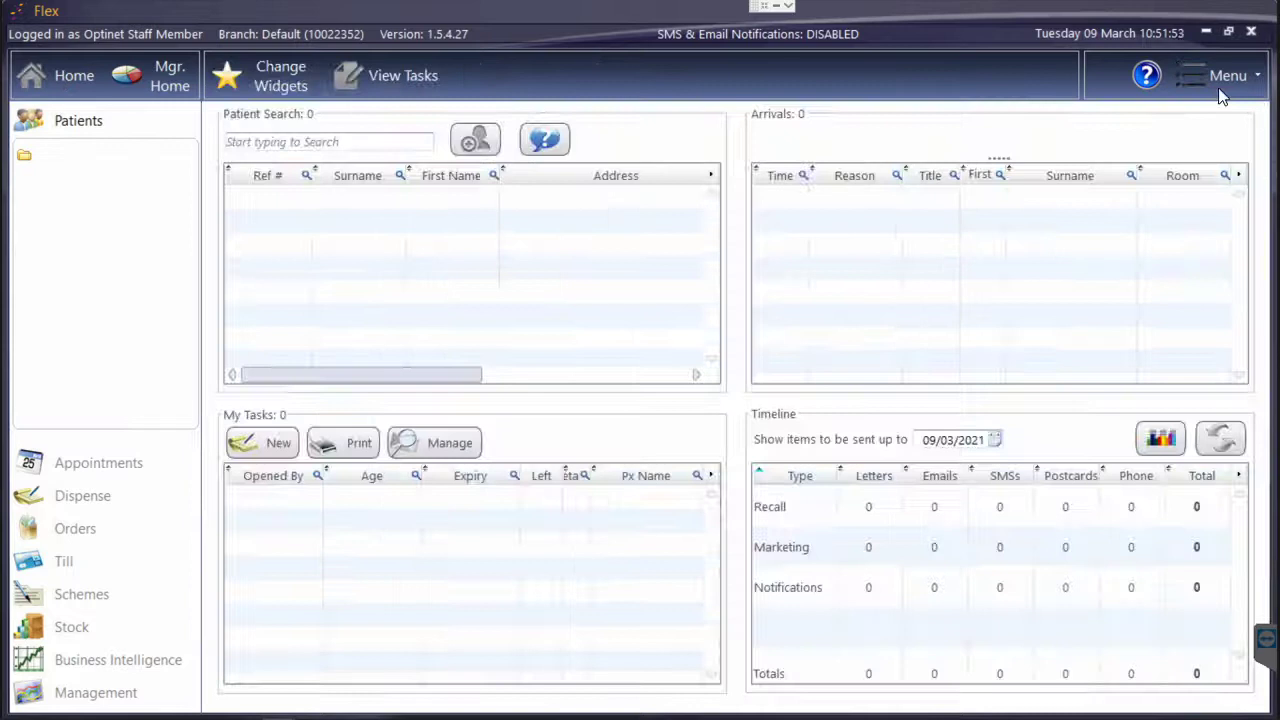
# Reopen the diary setup via Menu > Setup > Appointments > General and advance to the reasons list
pyautogui.click(1200, 76)
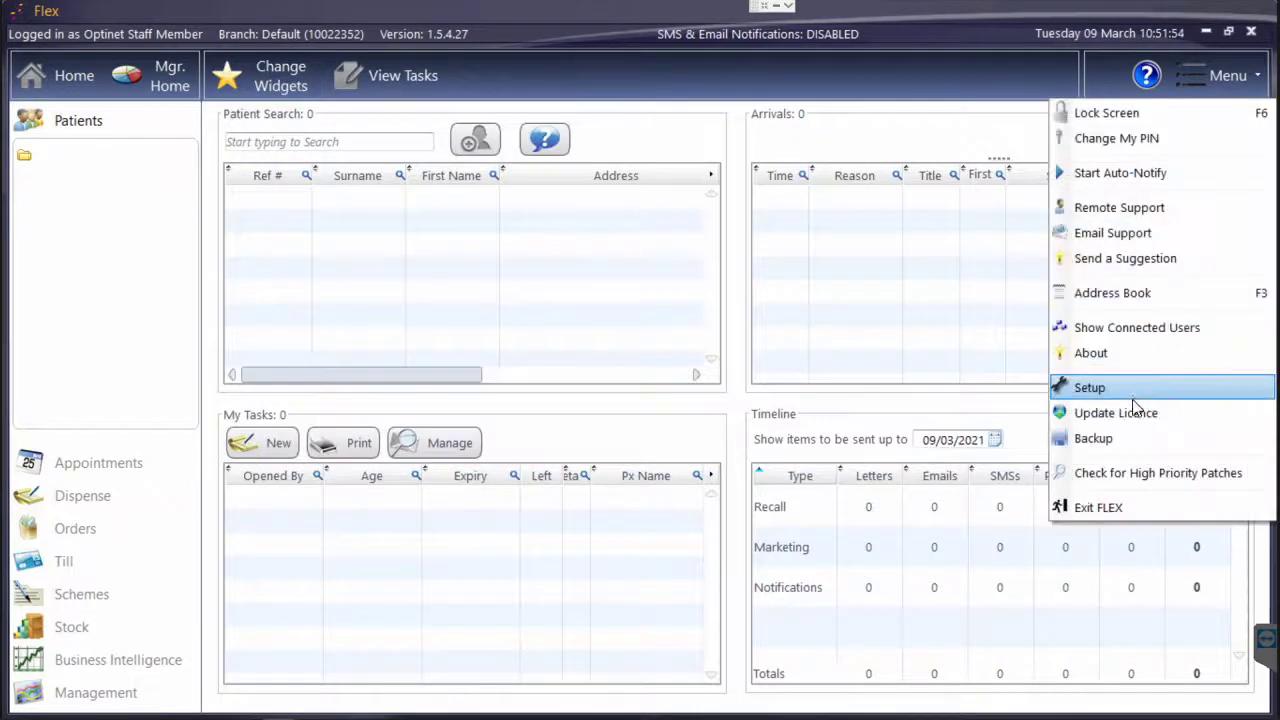
pyautogui.click(1110, 389)
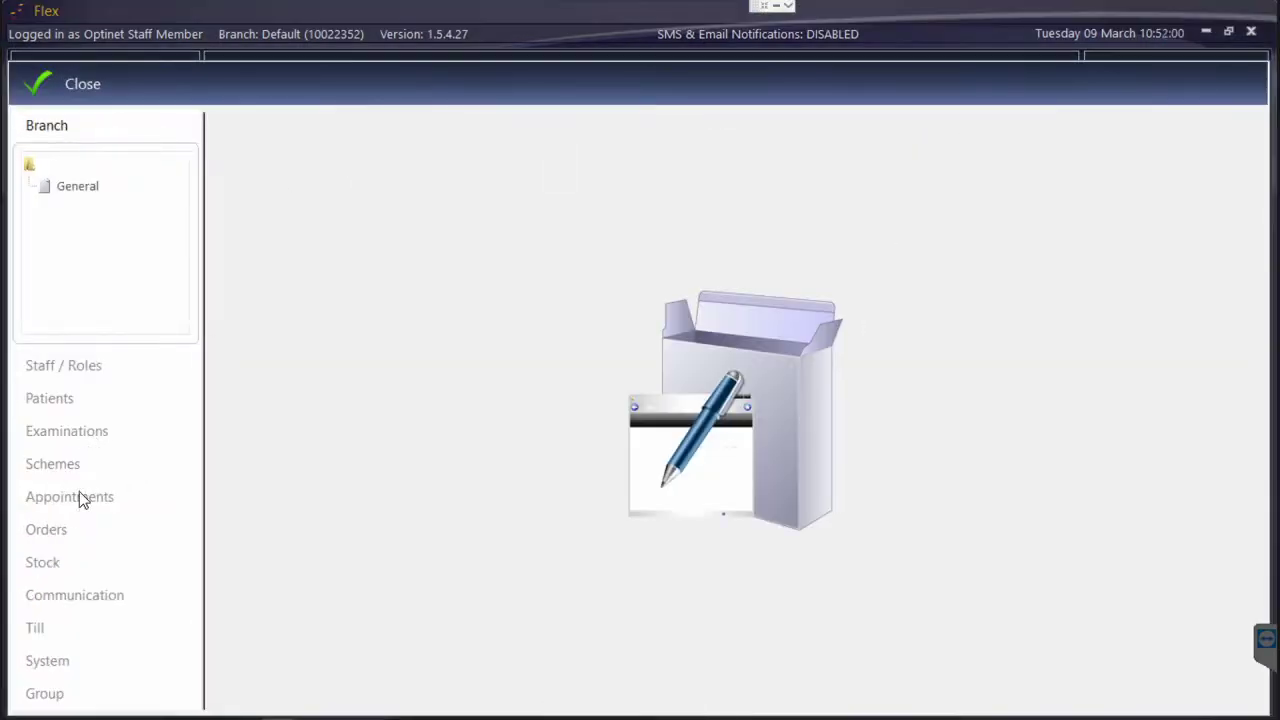
pyautogui.click(82, 497)
pyautogui.click(115, 352)
pyautogui.click(1222, 177)
pyautogui.click(1222, 177)
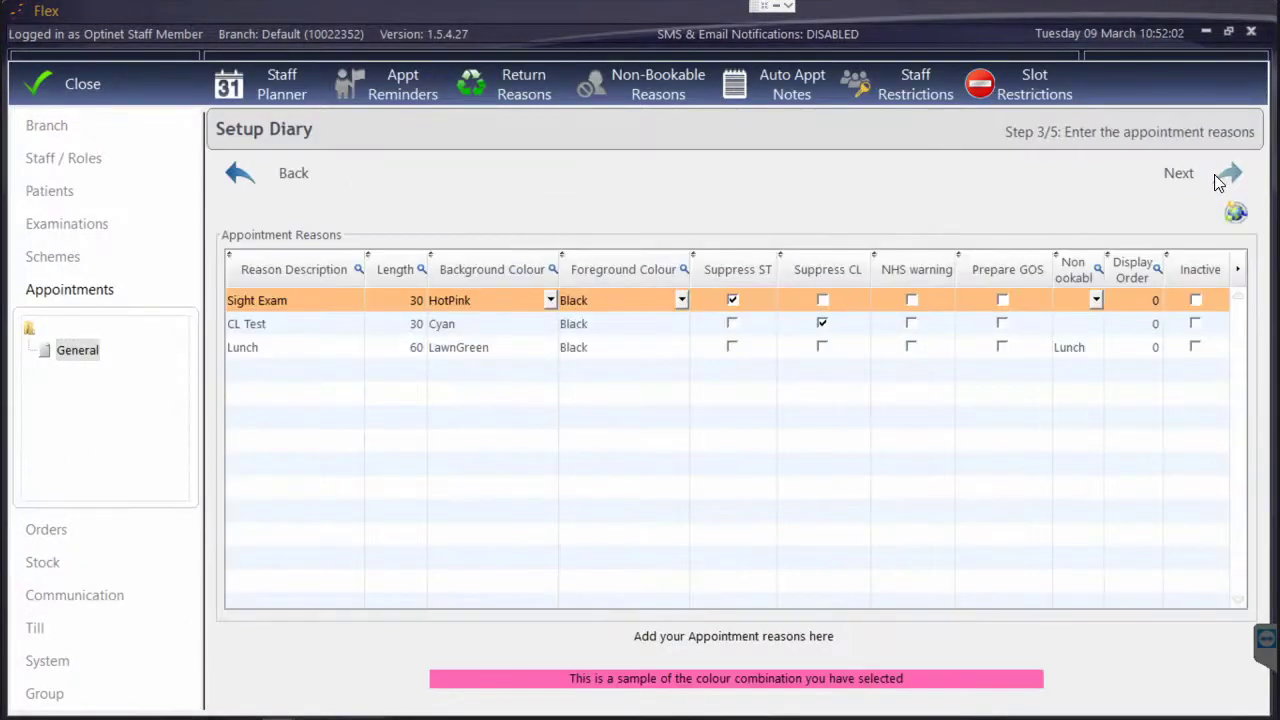
pyautogui.moveTo(1205, 63); pyautogui.dragTo(1212, 156)
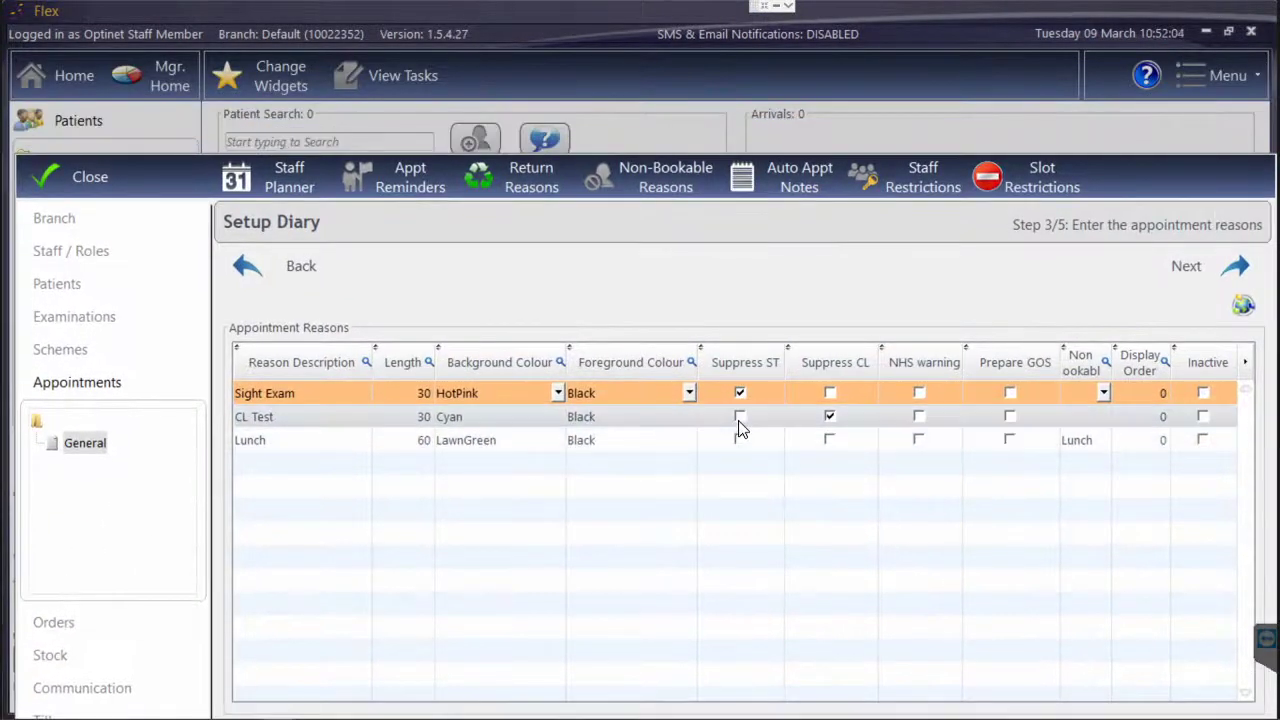
# Toggle Suppress ST for the CL Test reason, leaving it turned off
pyautogui.click(739, 424)
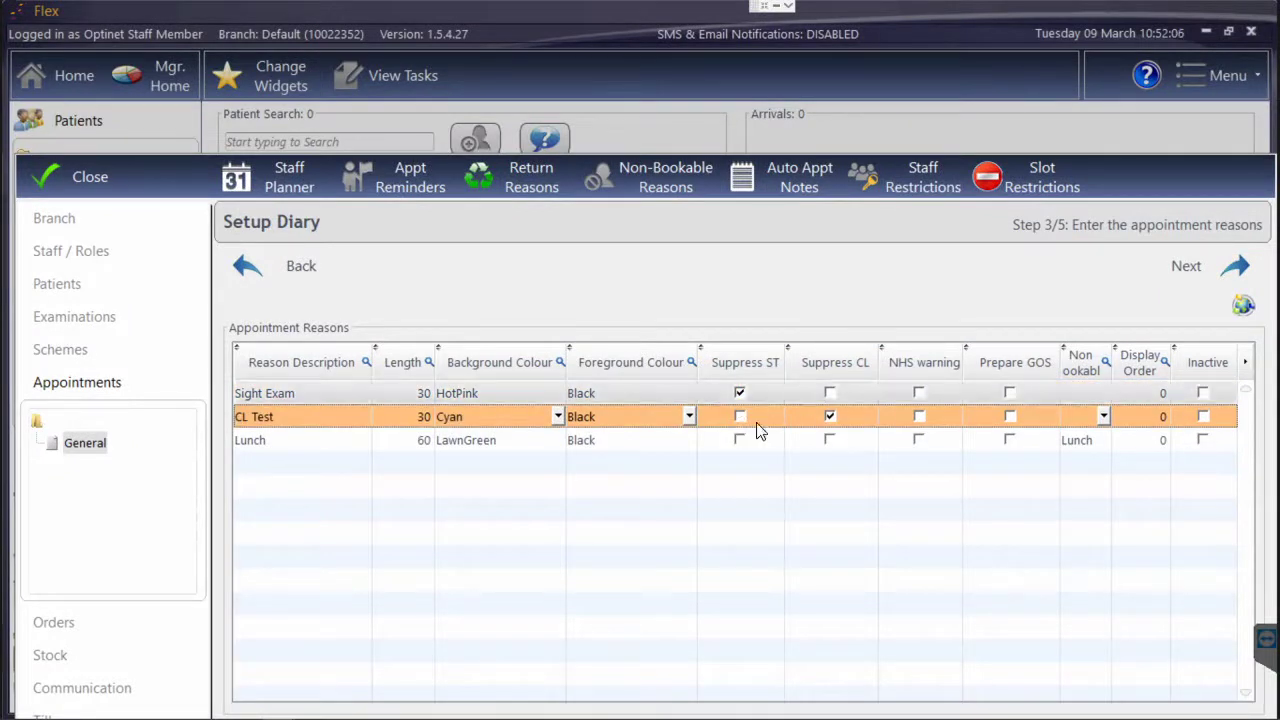
pyautogui.click(739, 416)
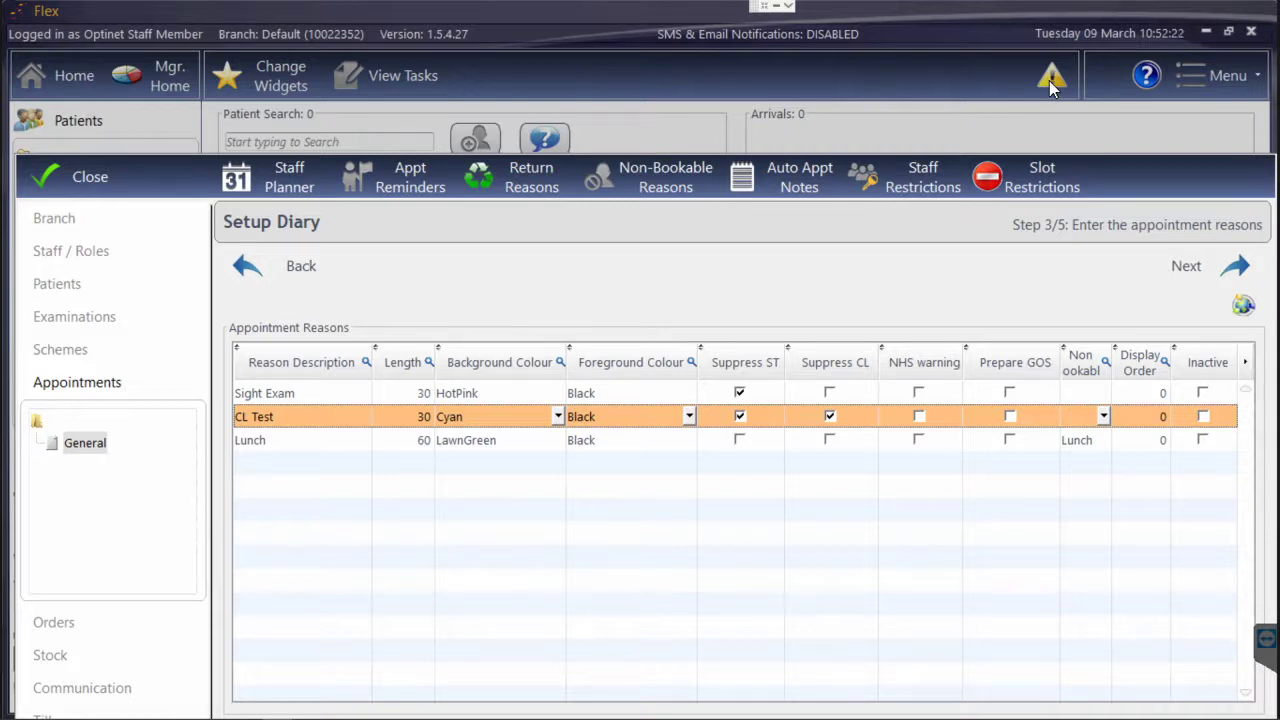
pyautogui.click(739, 416)
pyautogui.click(739, 416)
pyautogui.scroll(-2, 1118, 161)
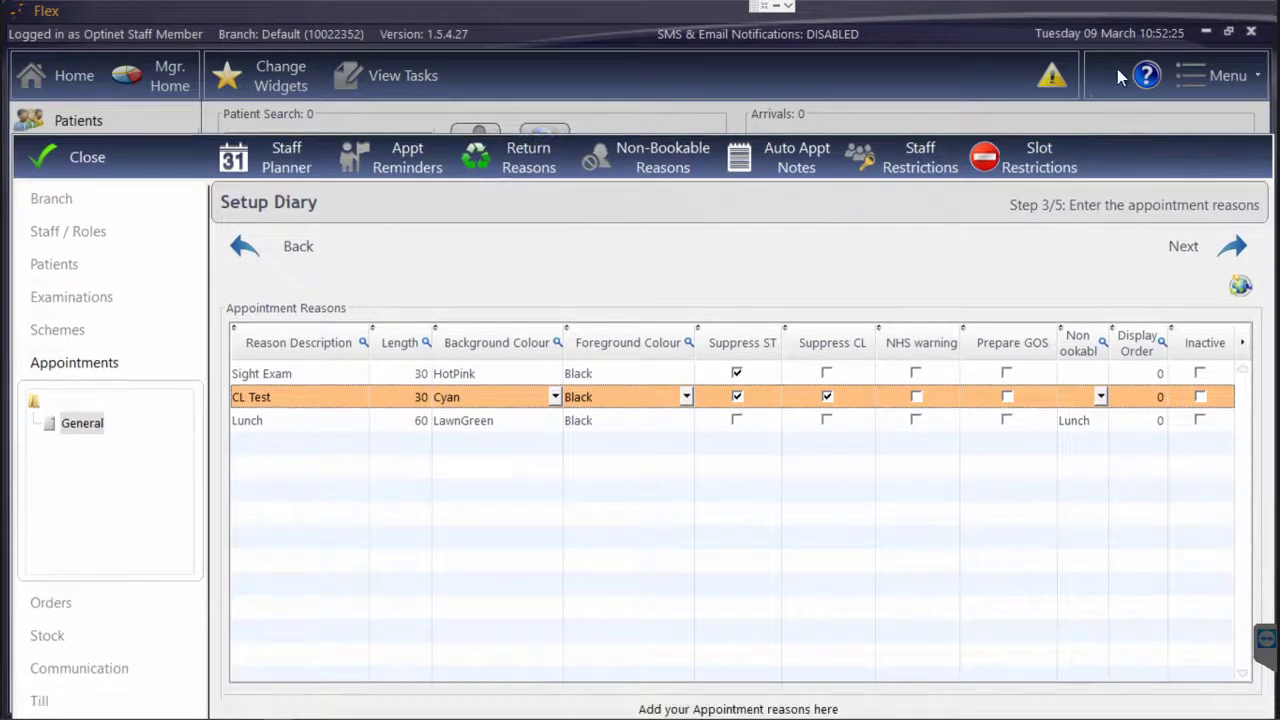
pyautogui.scroll(-1, 1118, 67)
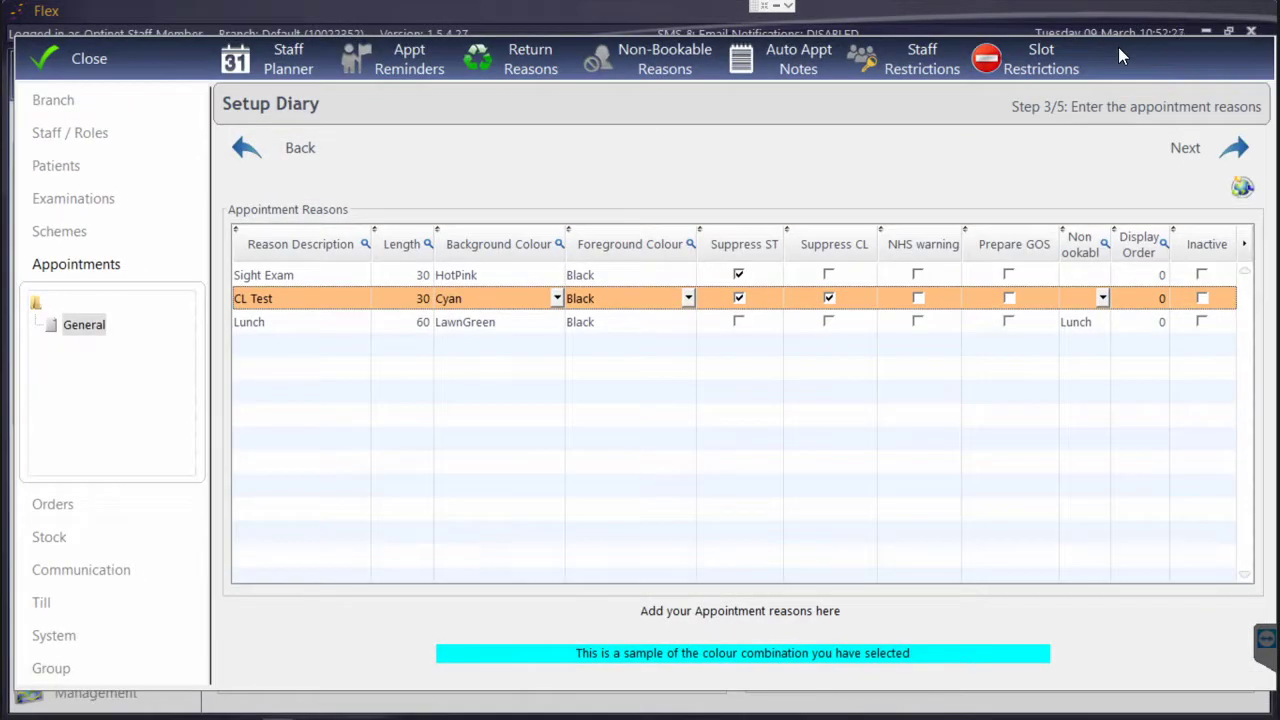
pyautogui.click(739, 297)
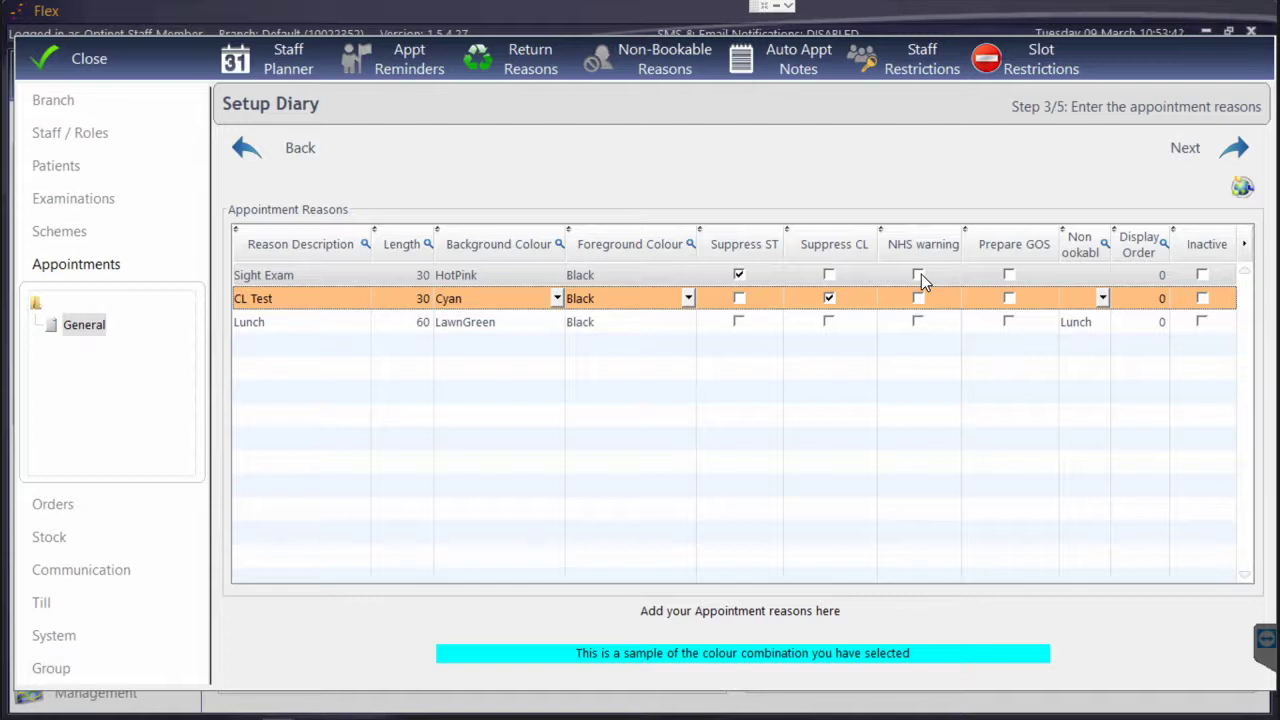
pyautogui.click(1110, 246)
# Widen the Non Bookable column and keep Lunch as the Lunch reason's non-bookable setting
pyautogui.click(1088, 358)
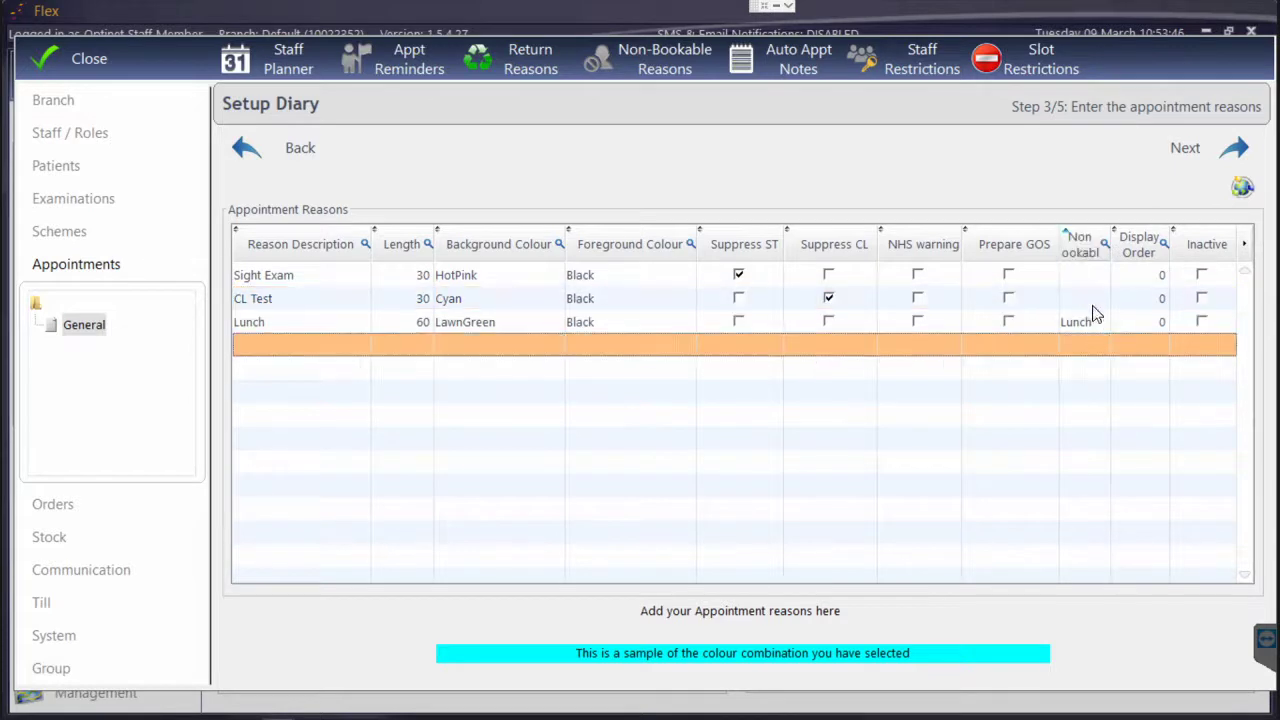
pyautogui.moveTo(1112, 248); pyautogui.dragTo(1127, 252)
pyautogui.click(1097, 326)
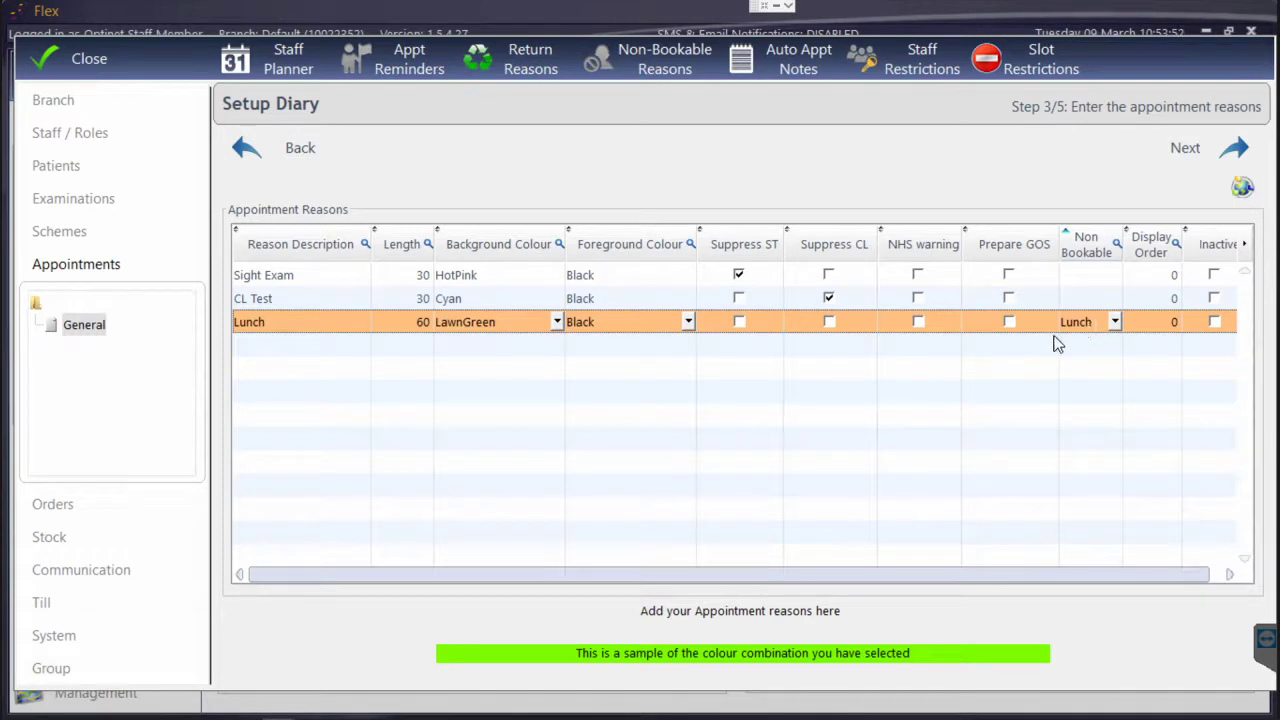
pyautogui.click(1112, 324)
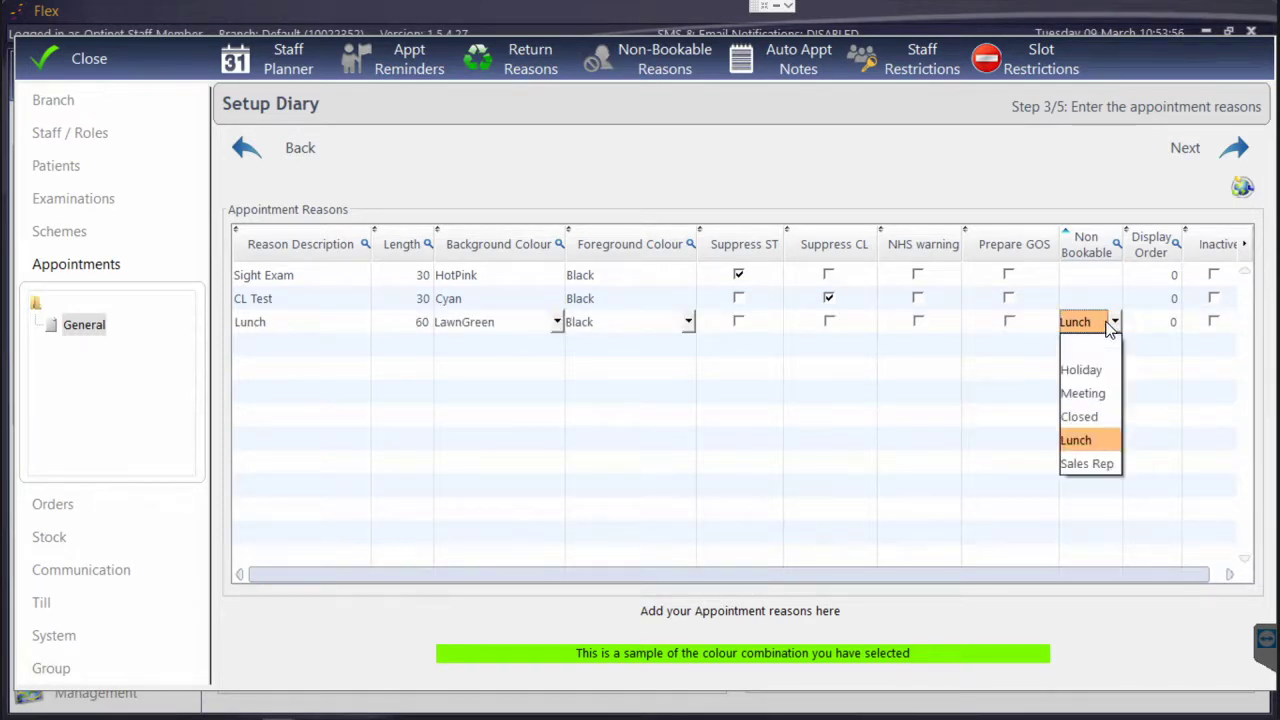
pyautogui.click(1110, 325)
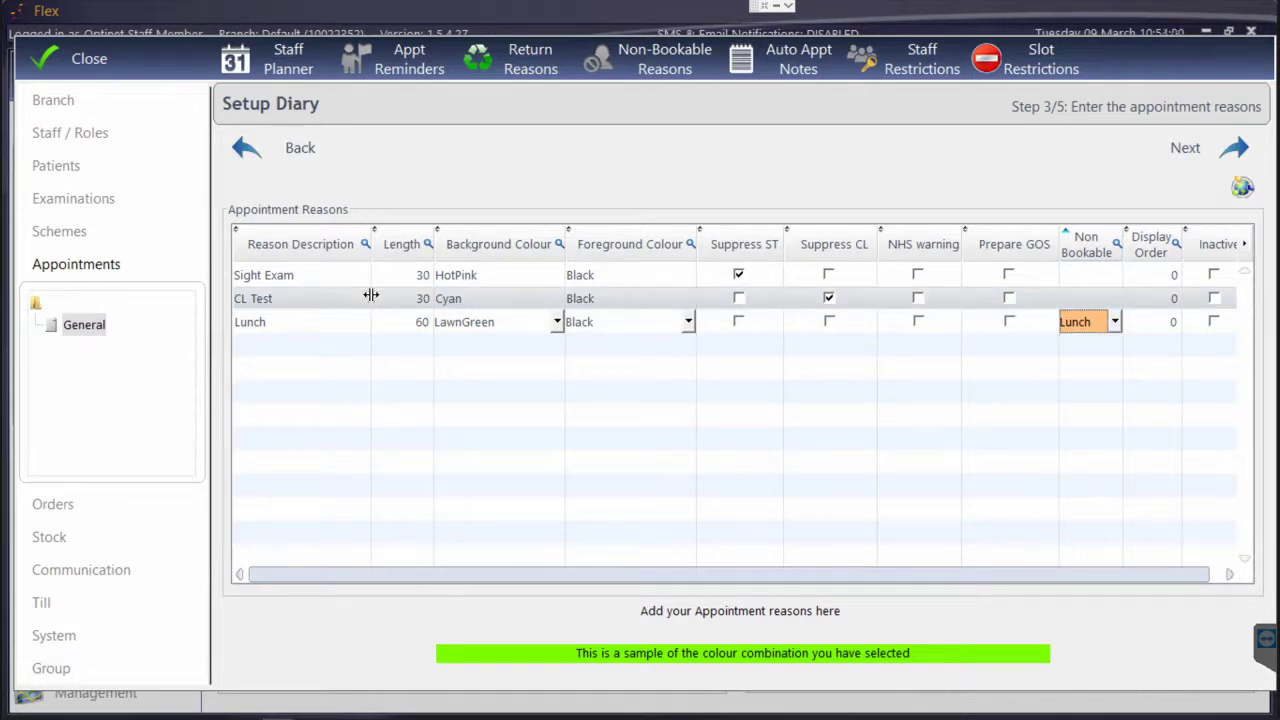
pyautogui.click(466, 301)
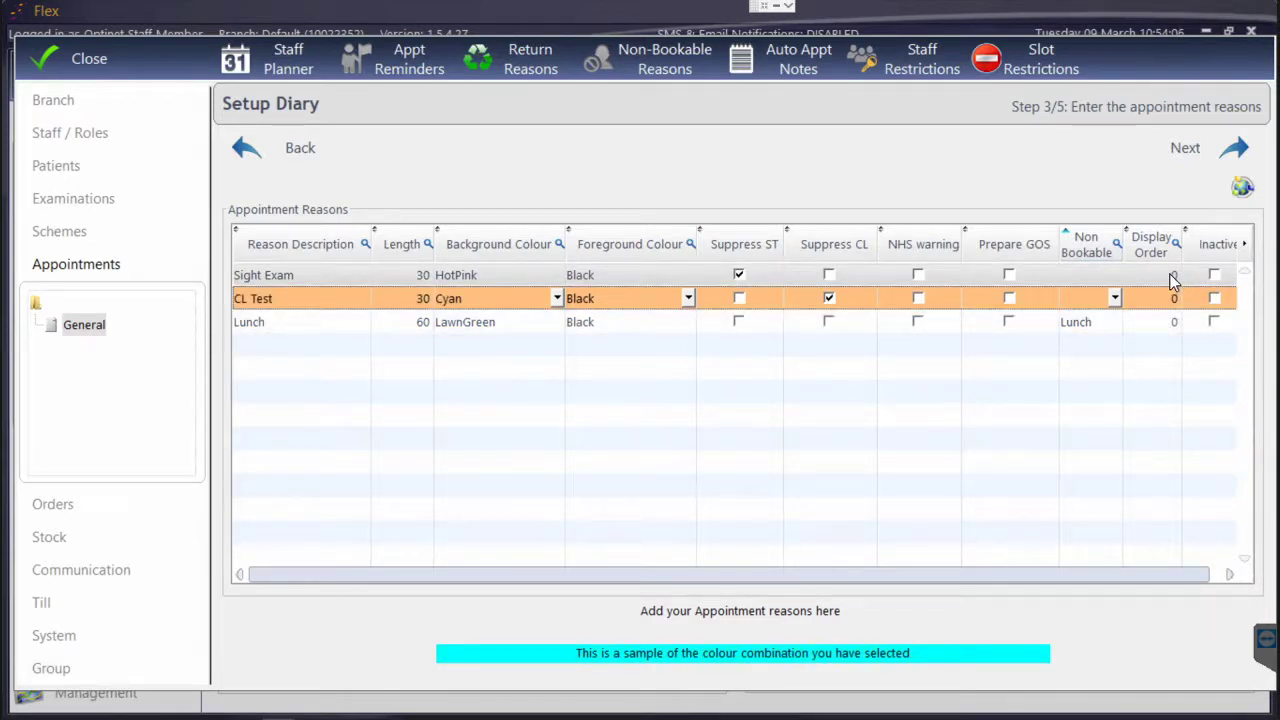
# Sort reasons by description and give CL Test, Lunch and Sight Exam display orders 1, 2, 3
pyautogui.click(340, 248)
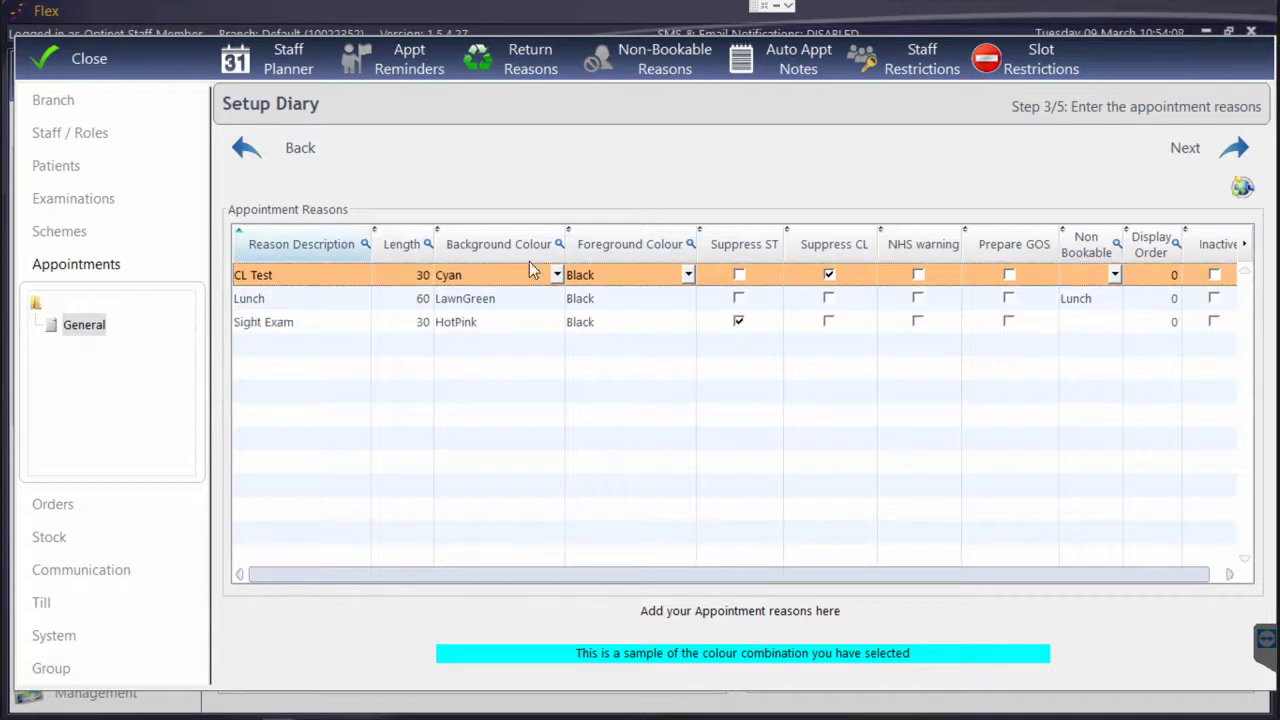
pyautogui.click(1172, 275)
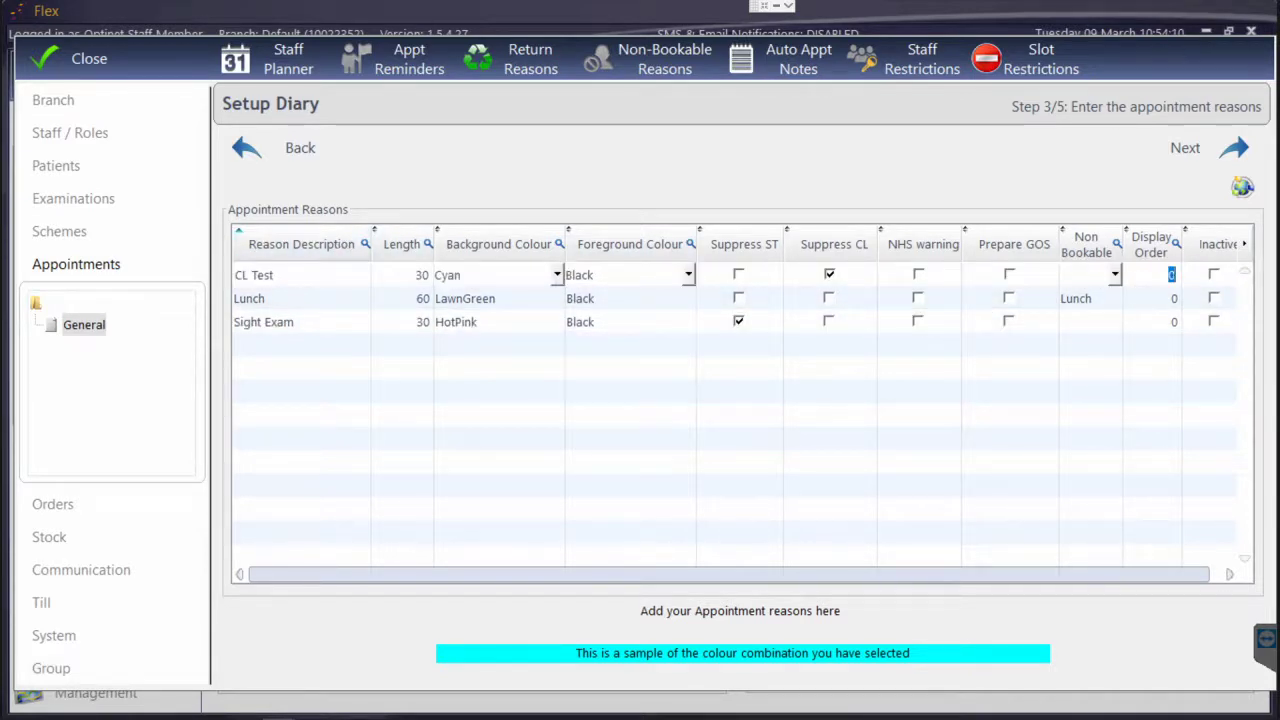
pyautogui.write('1')
pyautogui.press('Down')
pyautogui.write('2')
pyautogui.press('Down')
pyautogui.write('3')
pyautogui.click(1138, 284)
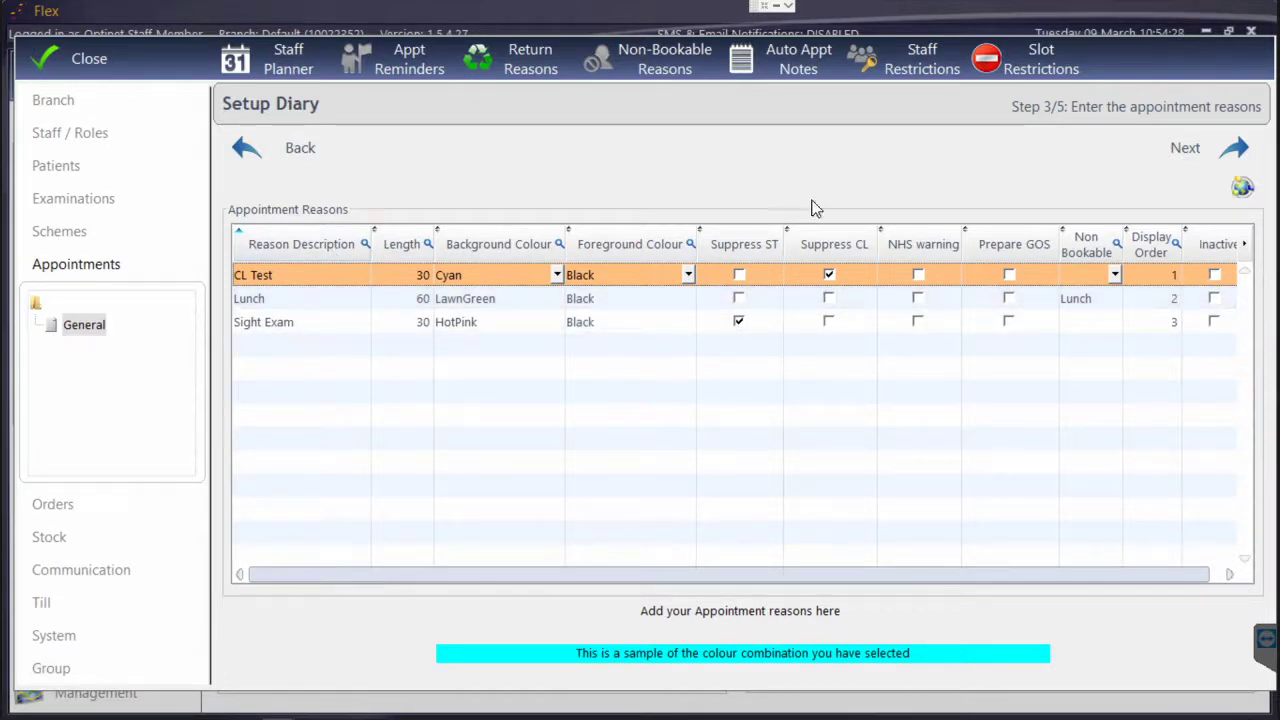
pyautogui.click(1234, 147)
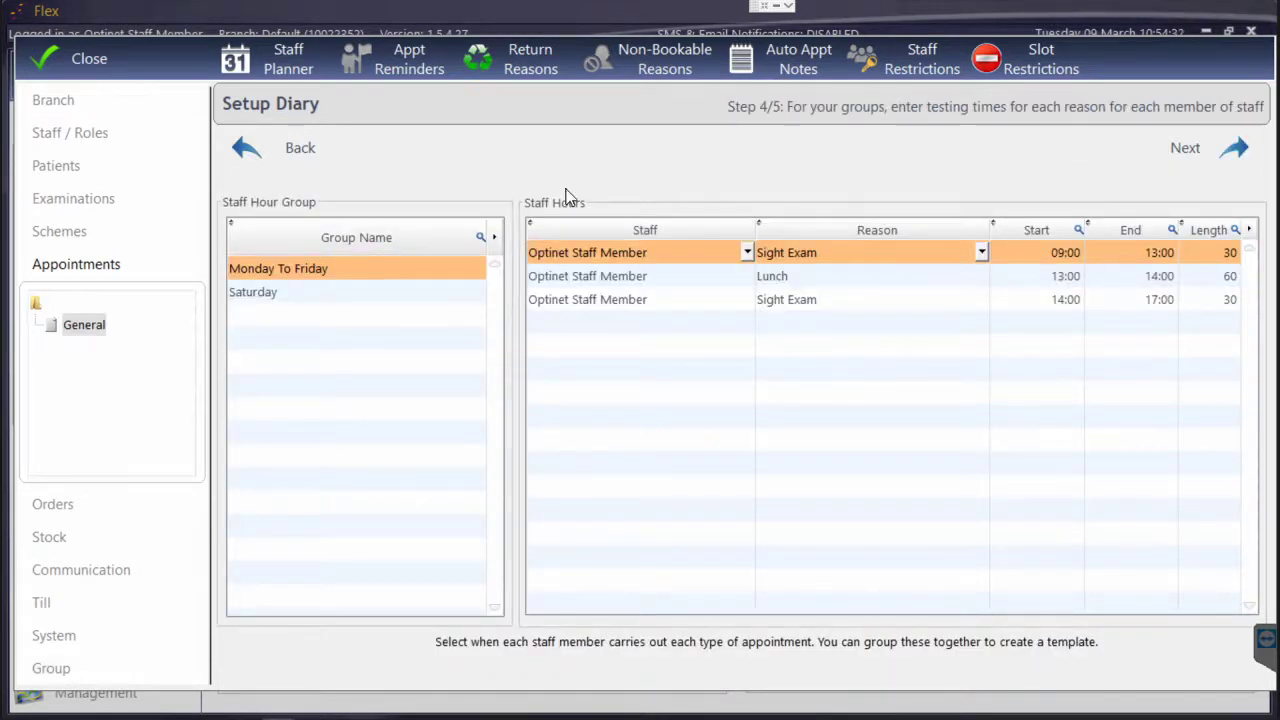
# Rename the Monday To Friday group to Optinet Weekdays and review its Lunch and Sight Exam rows
pyautogui.click(336, 270)
pyautogui.click(336, 270)
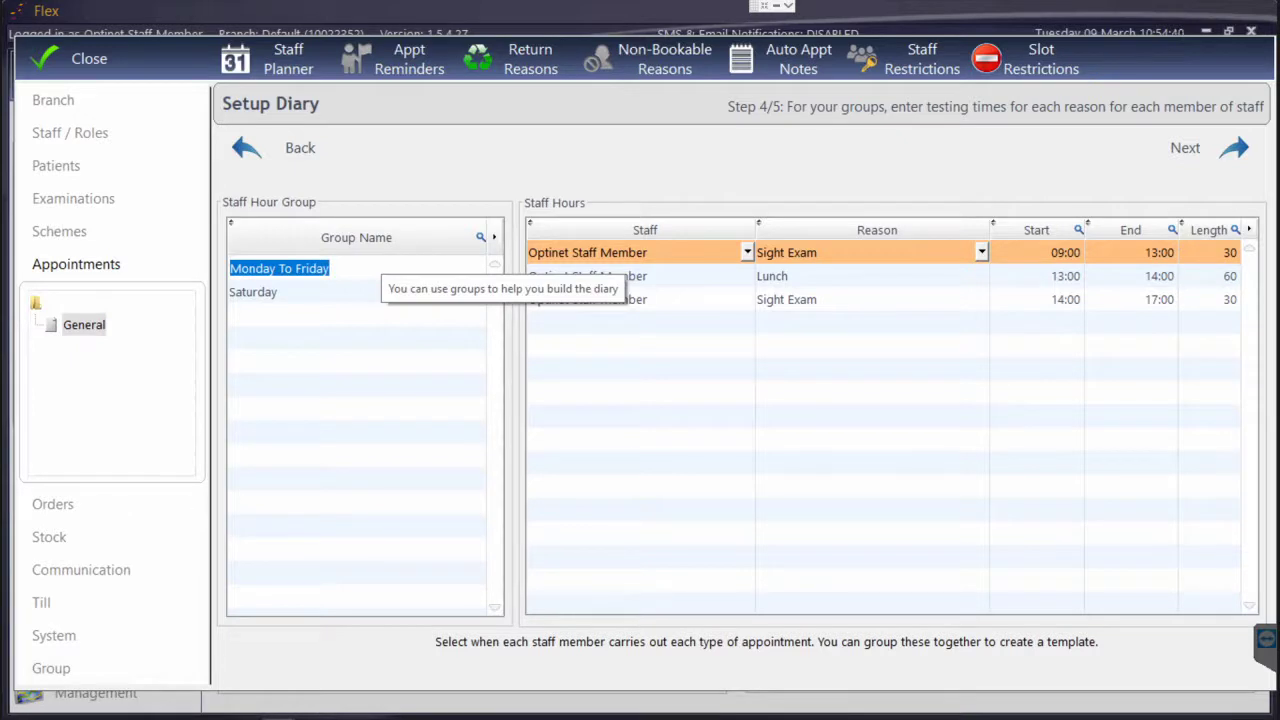
pyautogui.write('Optinet W')
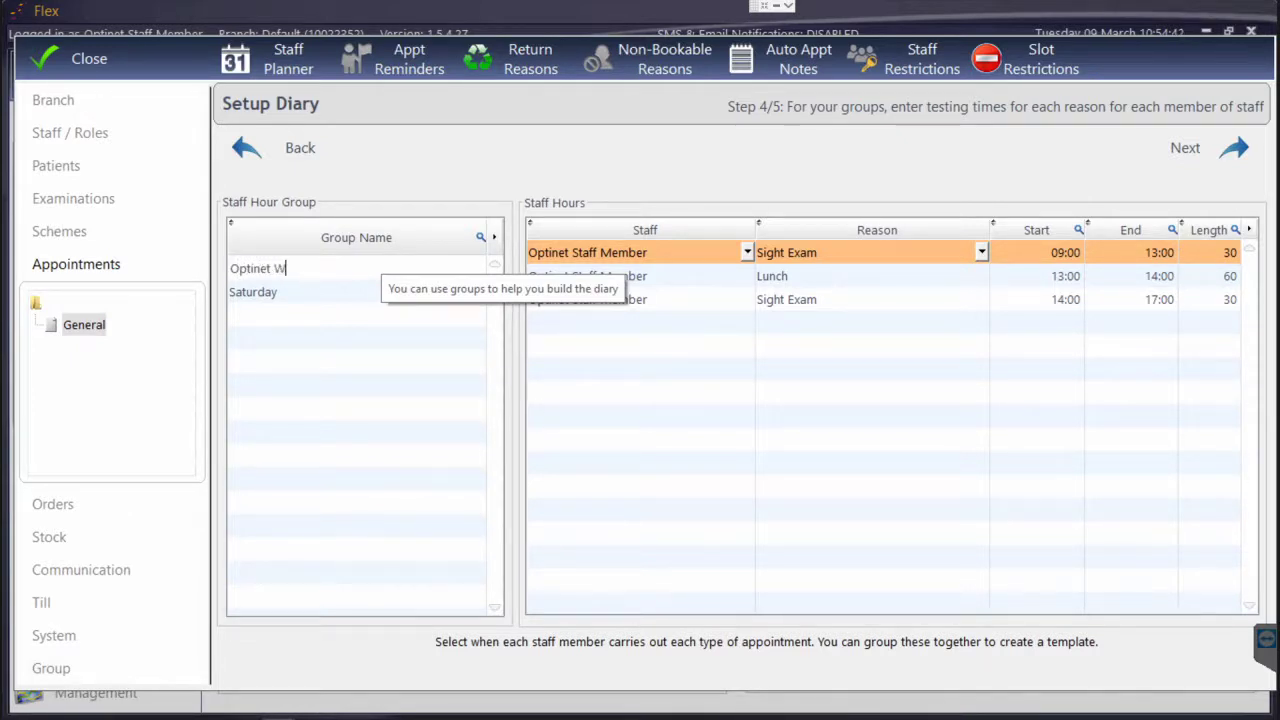
pyautogui.write('eekdays')
pyautogui.press('Return')
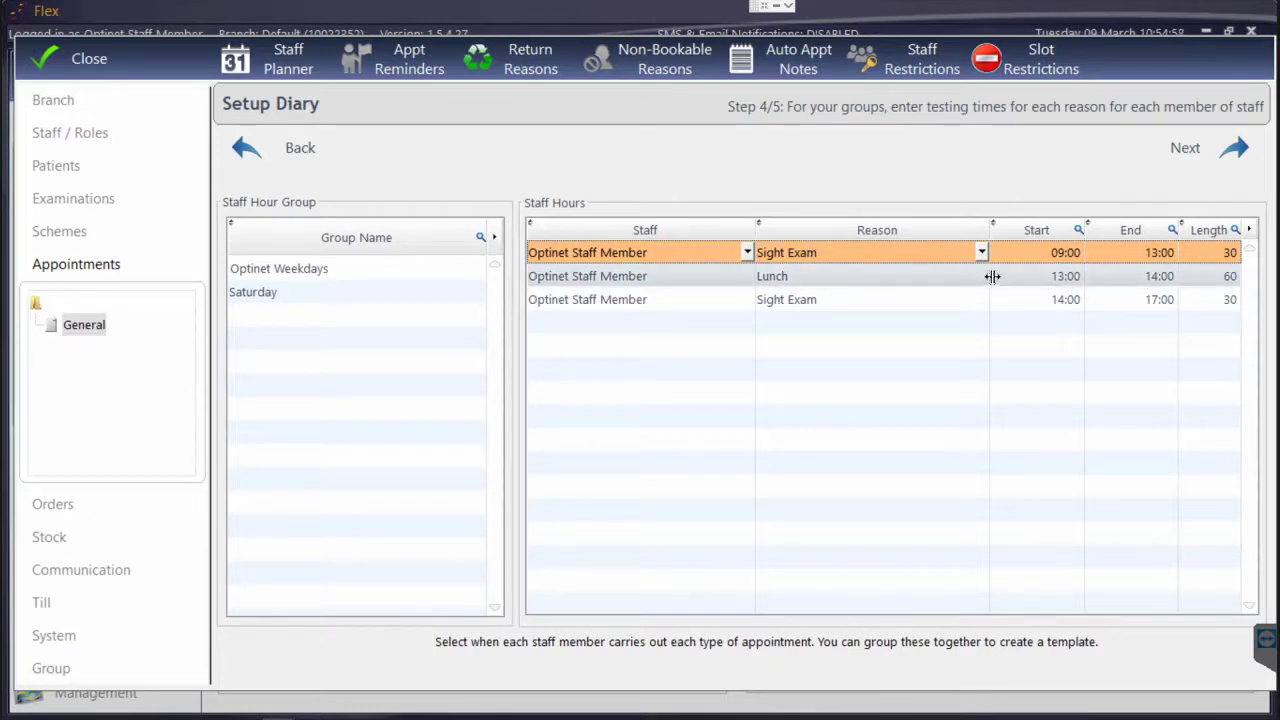
pyautogui.click(1065, 276)
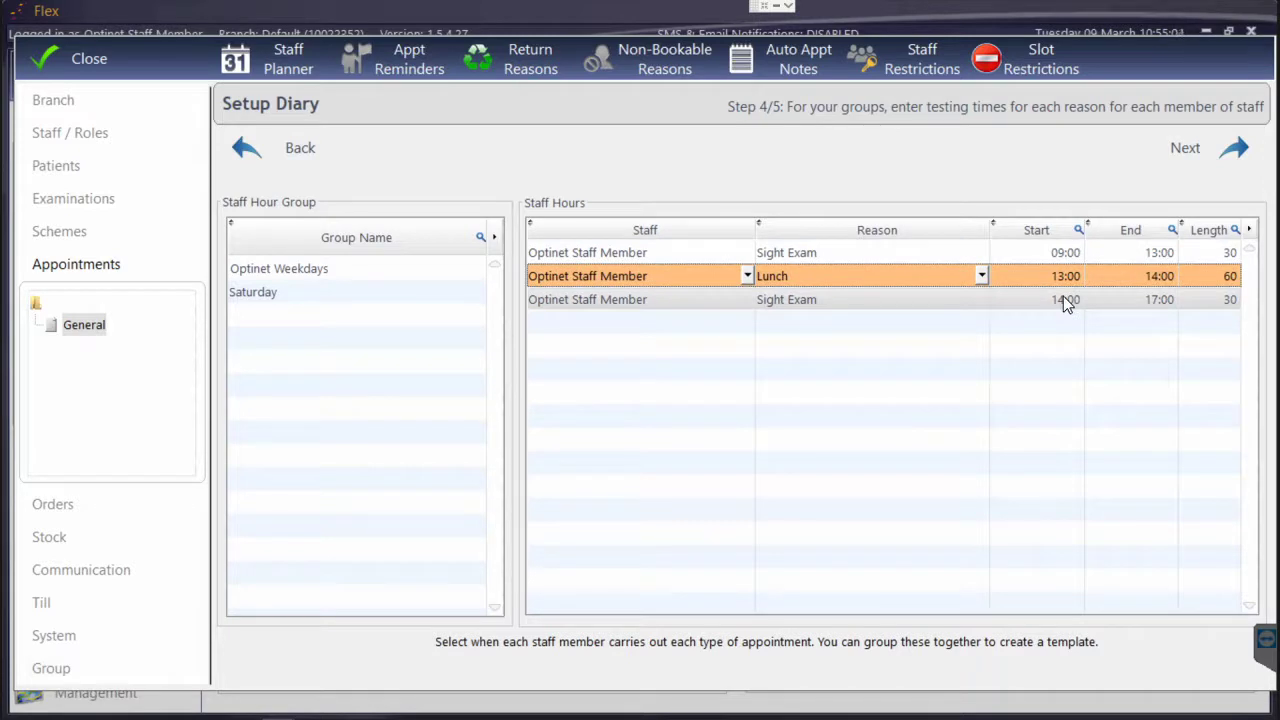
pyautogui.click(1058, 254)
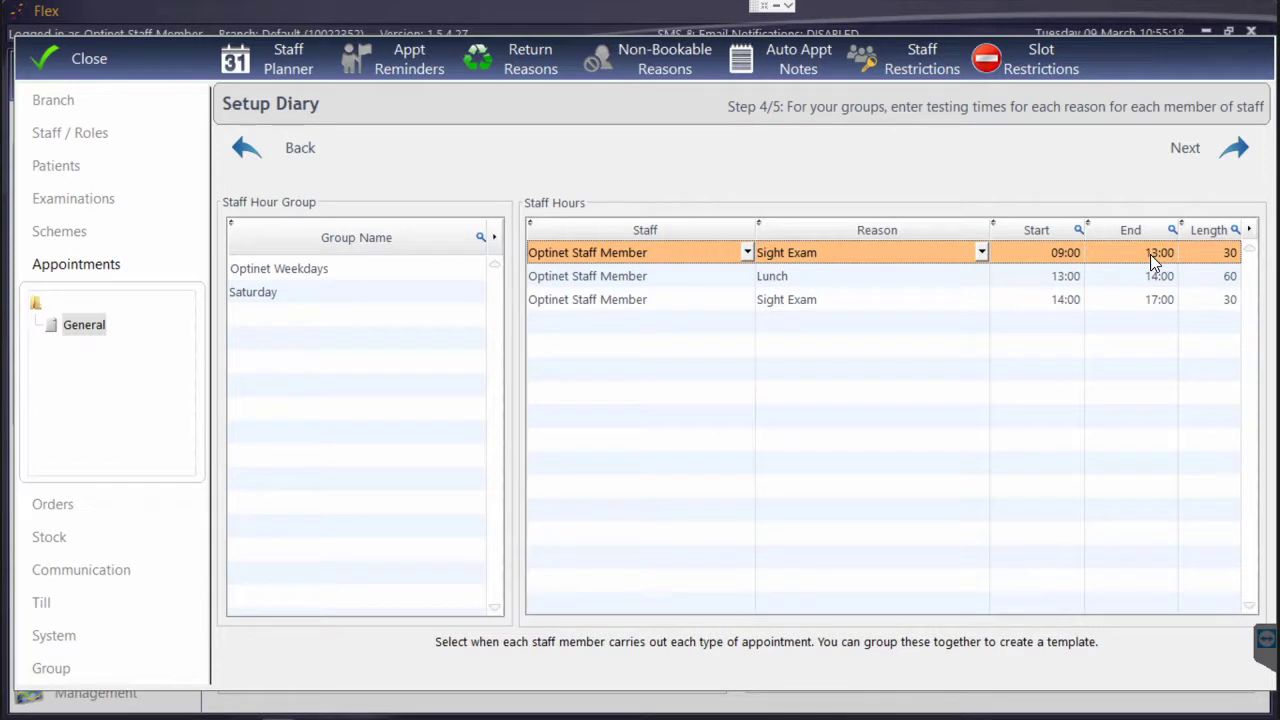
pyautogui.click(1230, 253)
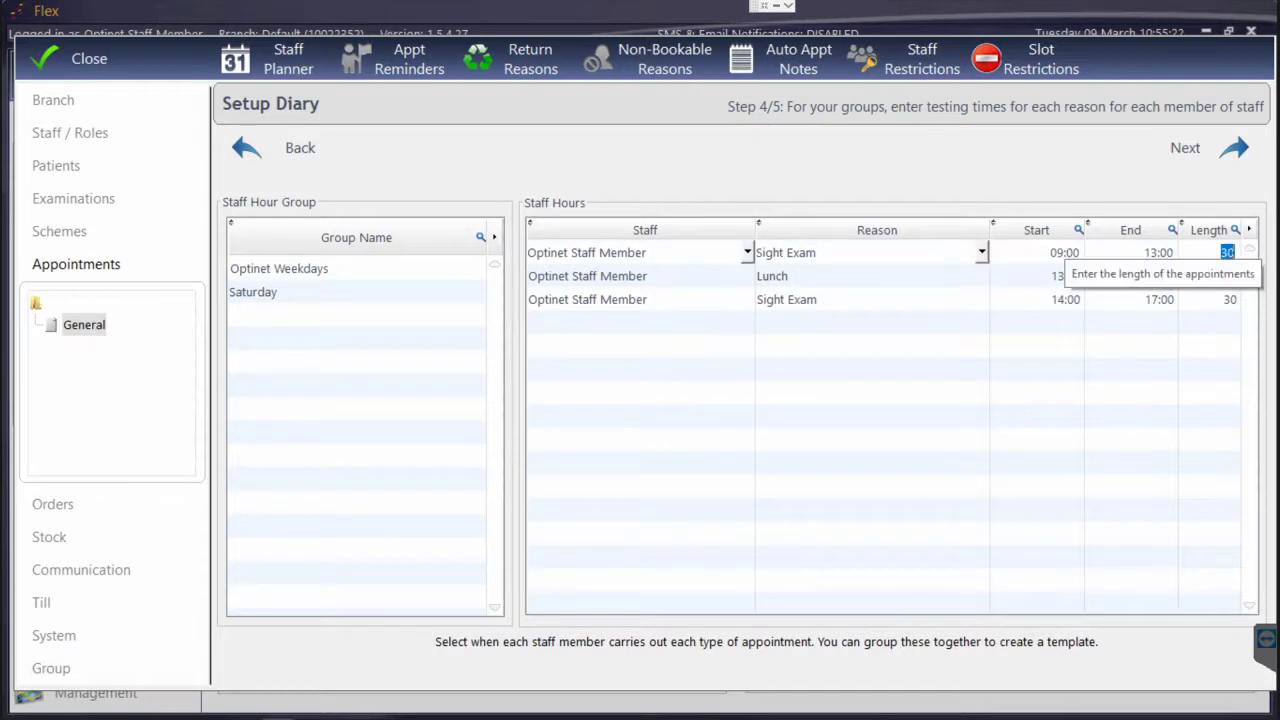
pyautogui.write('35')
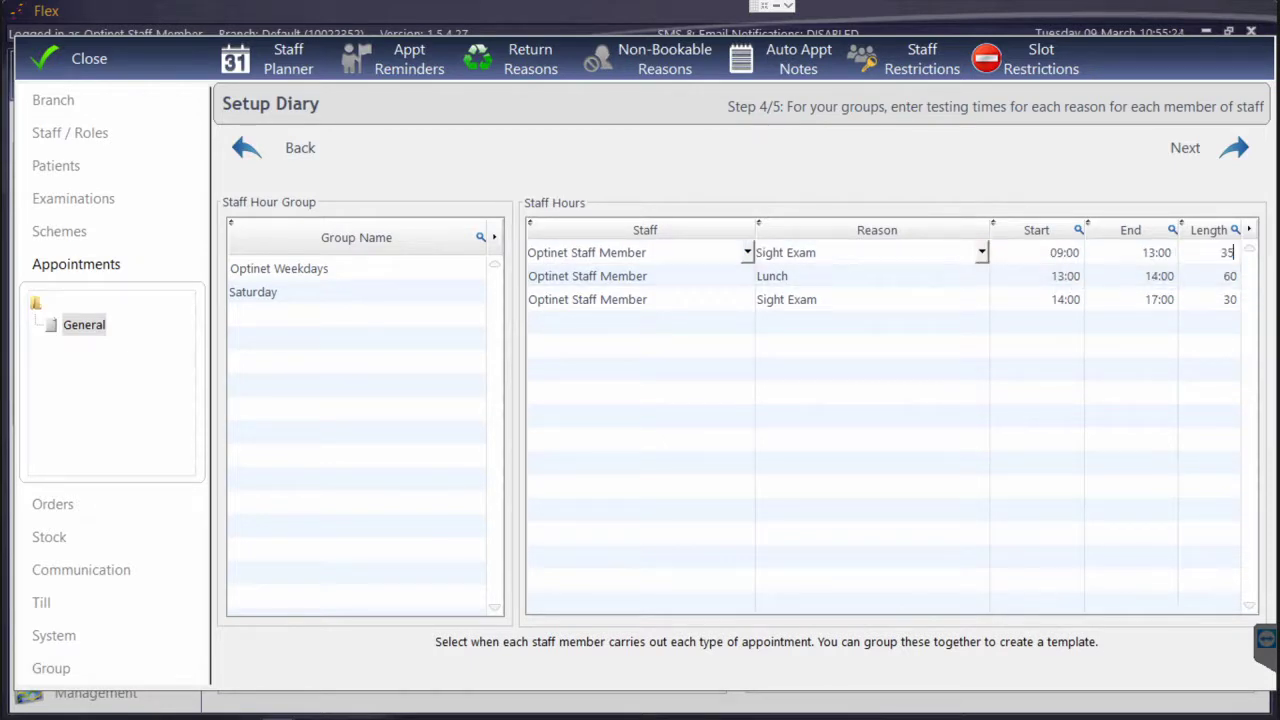
pyautogui.click(1155, 280)
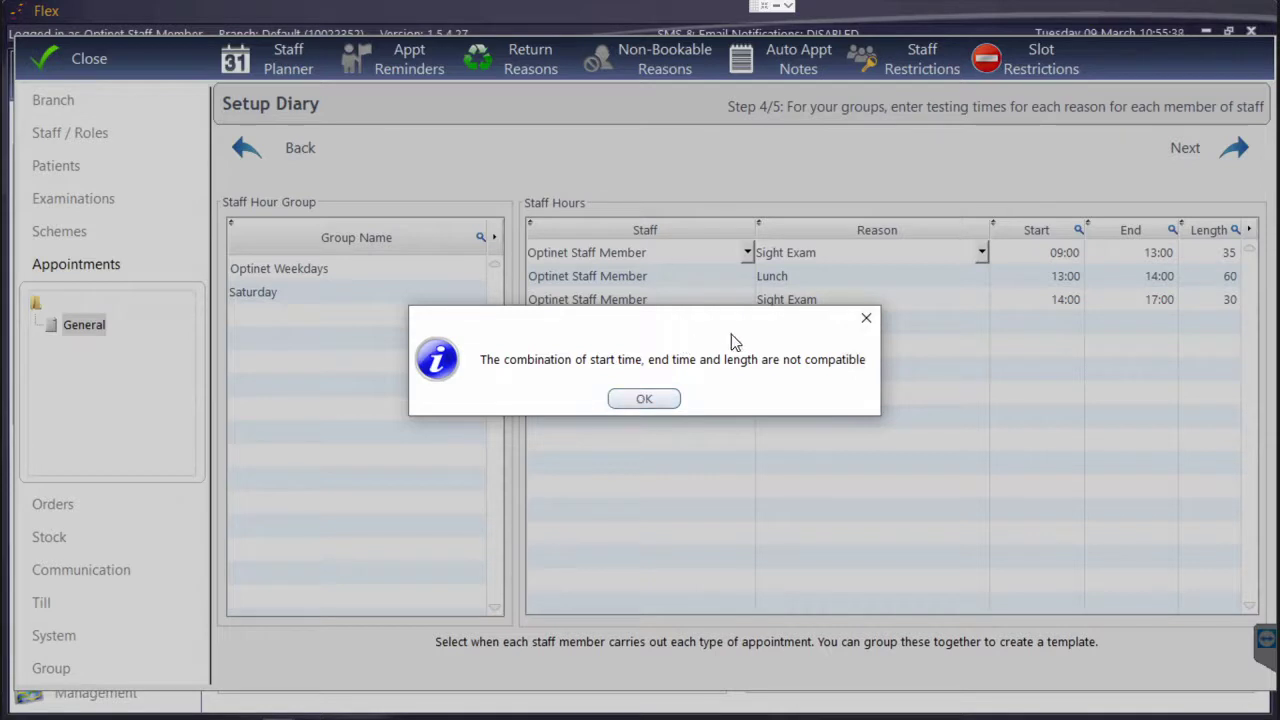
pyautogui.click(645, 401)
pyautogui.press('Tab')
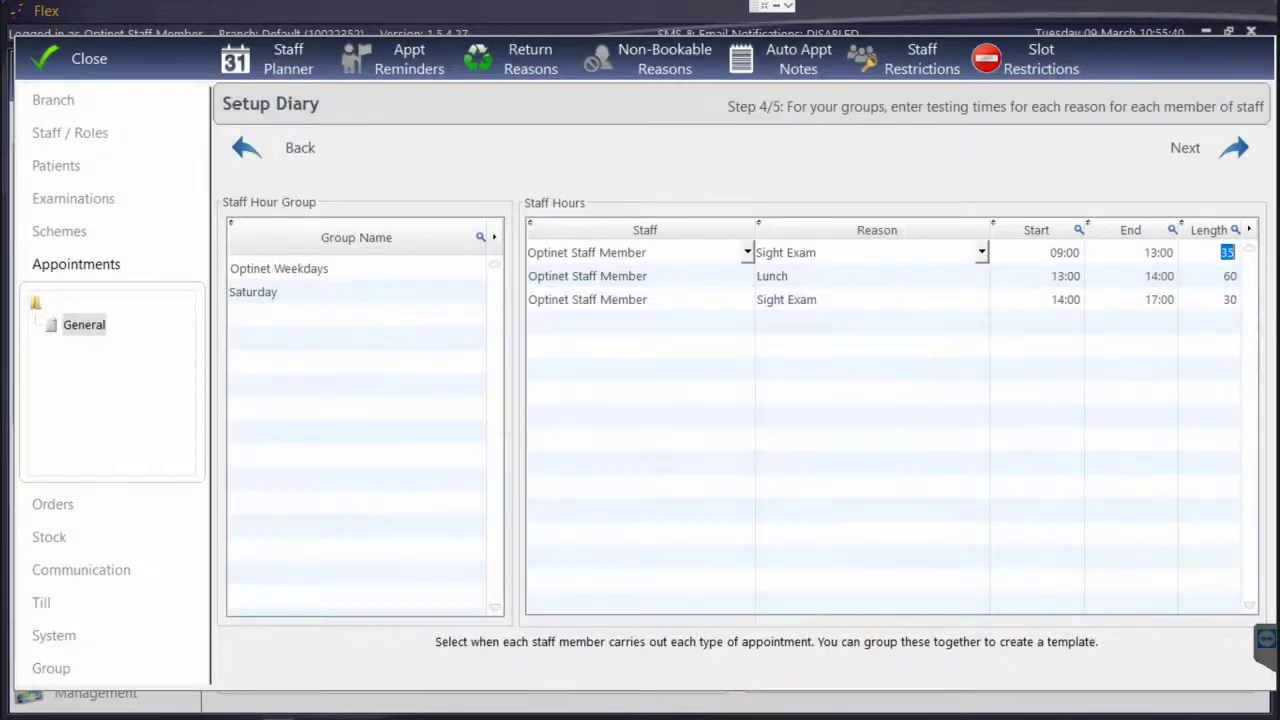
pyautogui.press('BackSpace')
pyautogui.write('30')
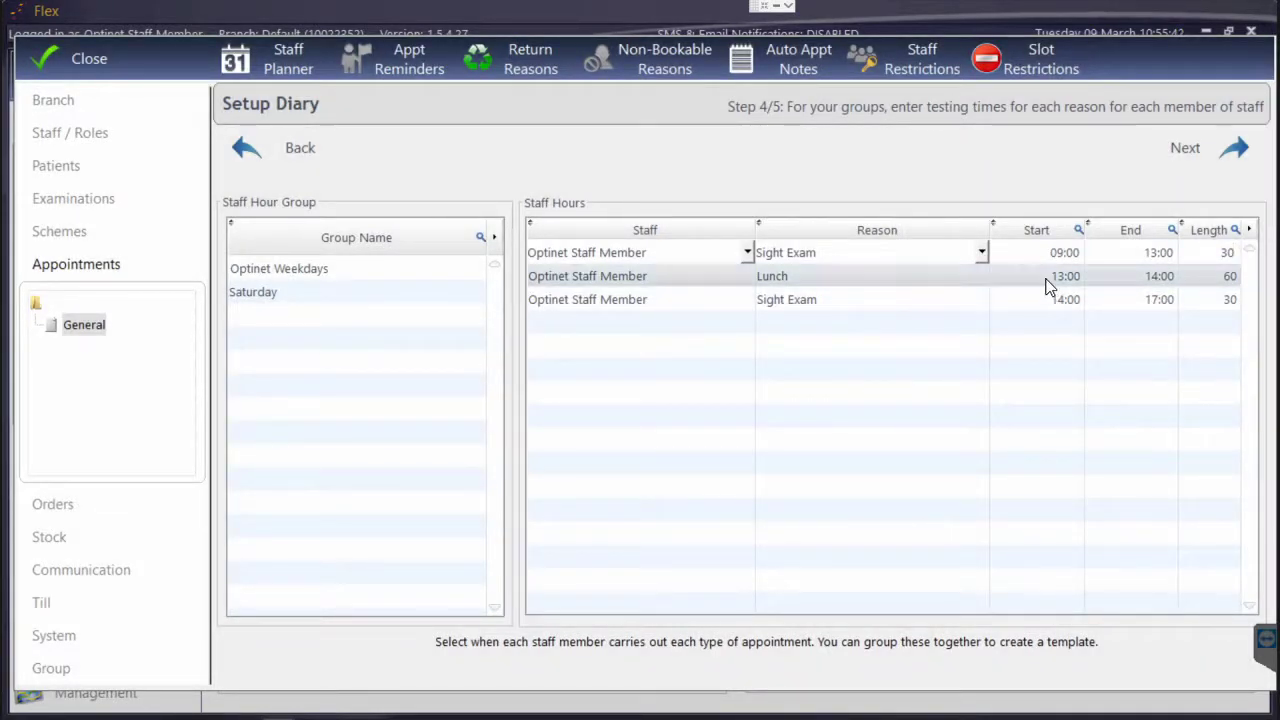
pyautogui.click(1040, 278)
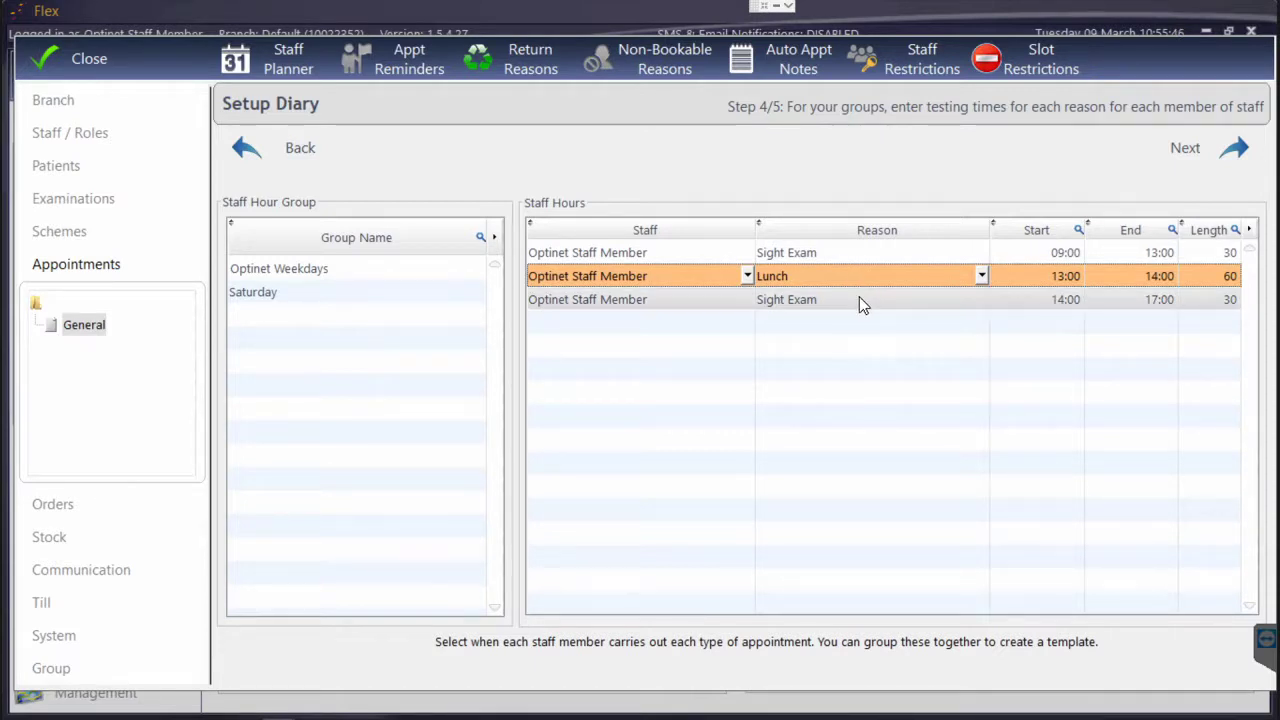
# Check the Saturday group's 09:00–13:00 Sight Exam hours in the Optinet Weekdays staff hour group, then go to step 5/5
pyautogui.click(279, 268)
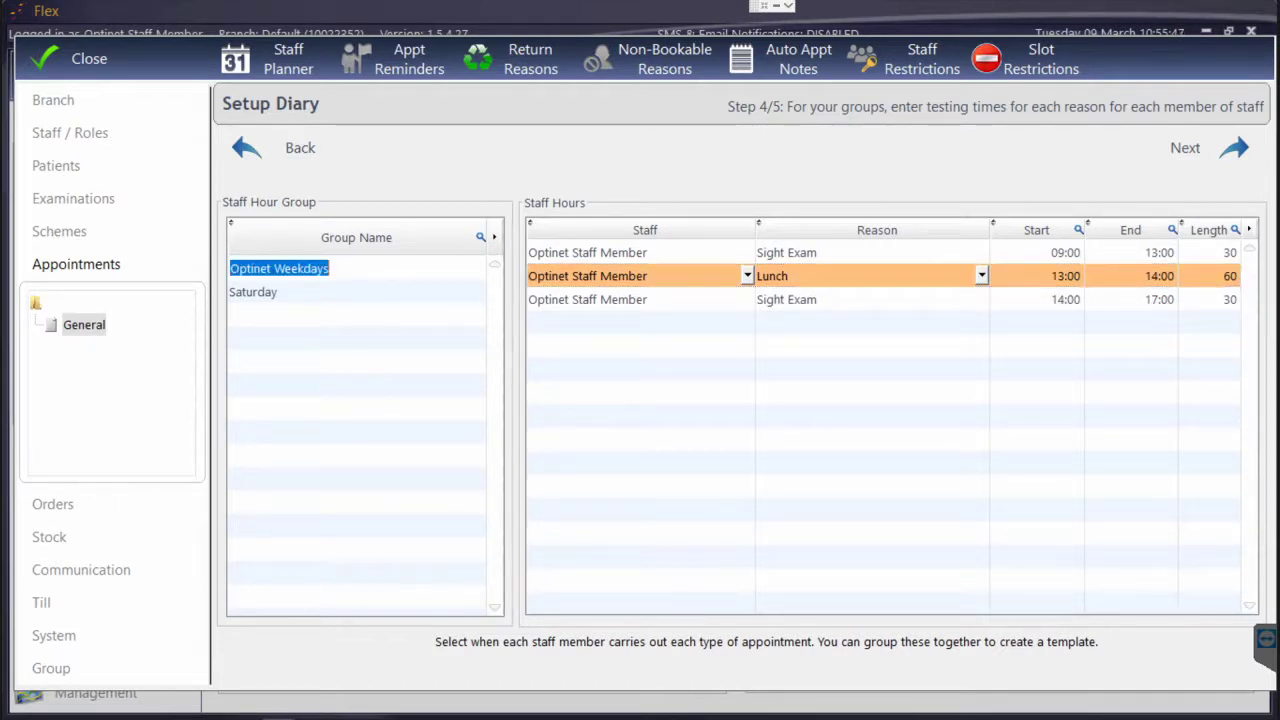
pyautogui.click(292, 293)
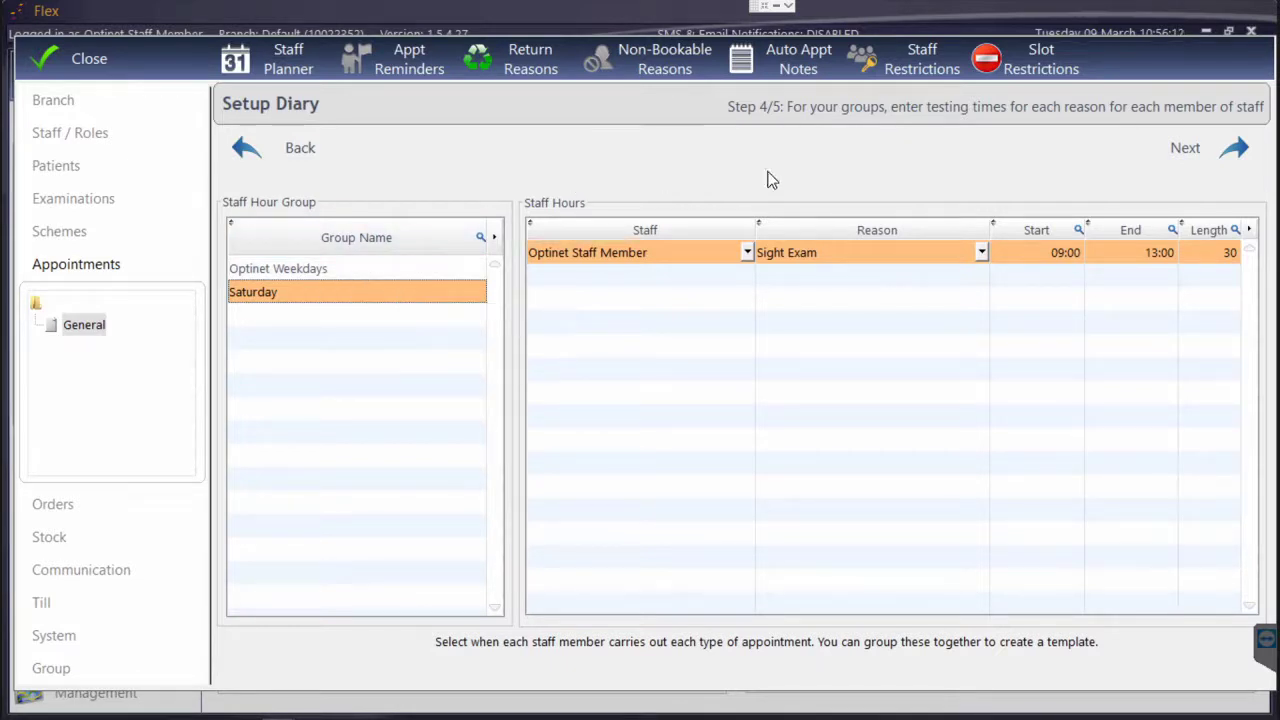
pyautogui.click(1236, 149)
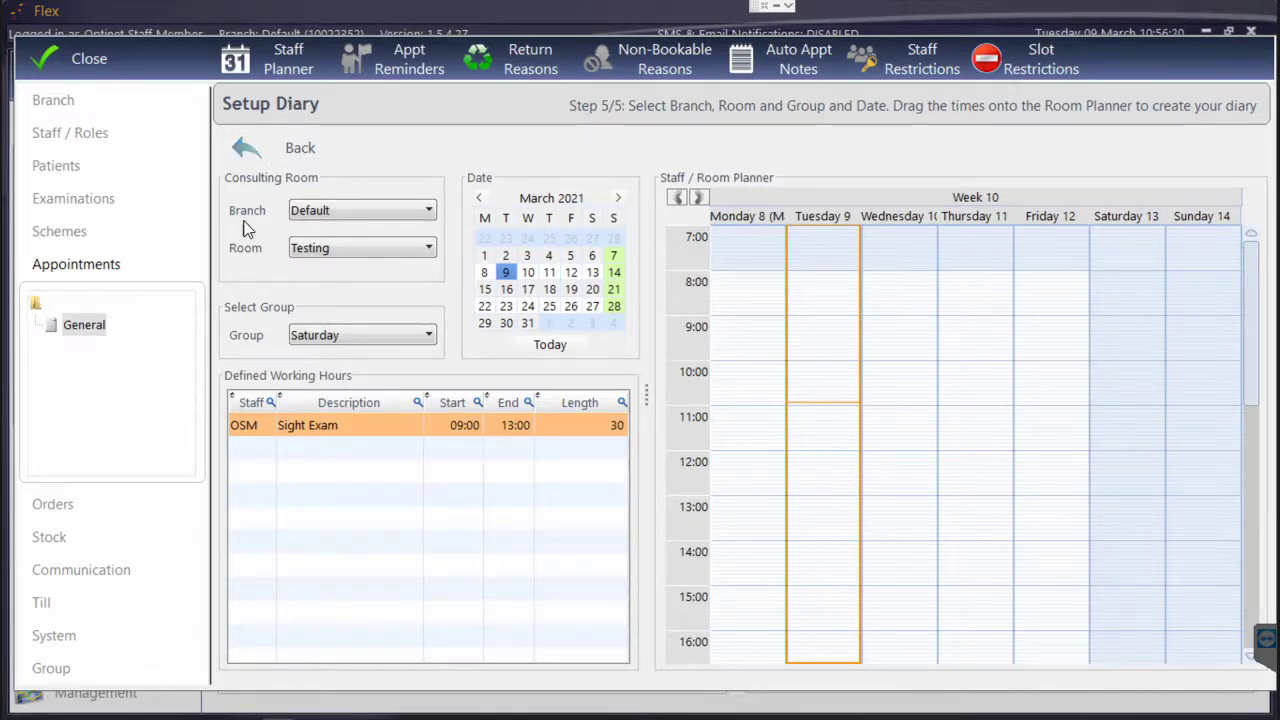
# Place the Optinet Weekdays hours on Tuesday 9 in the Default branch's Testing room
pyautogui.click(72, 328)
pyautogui.click(339, 212)
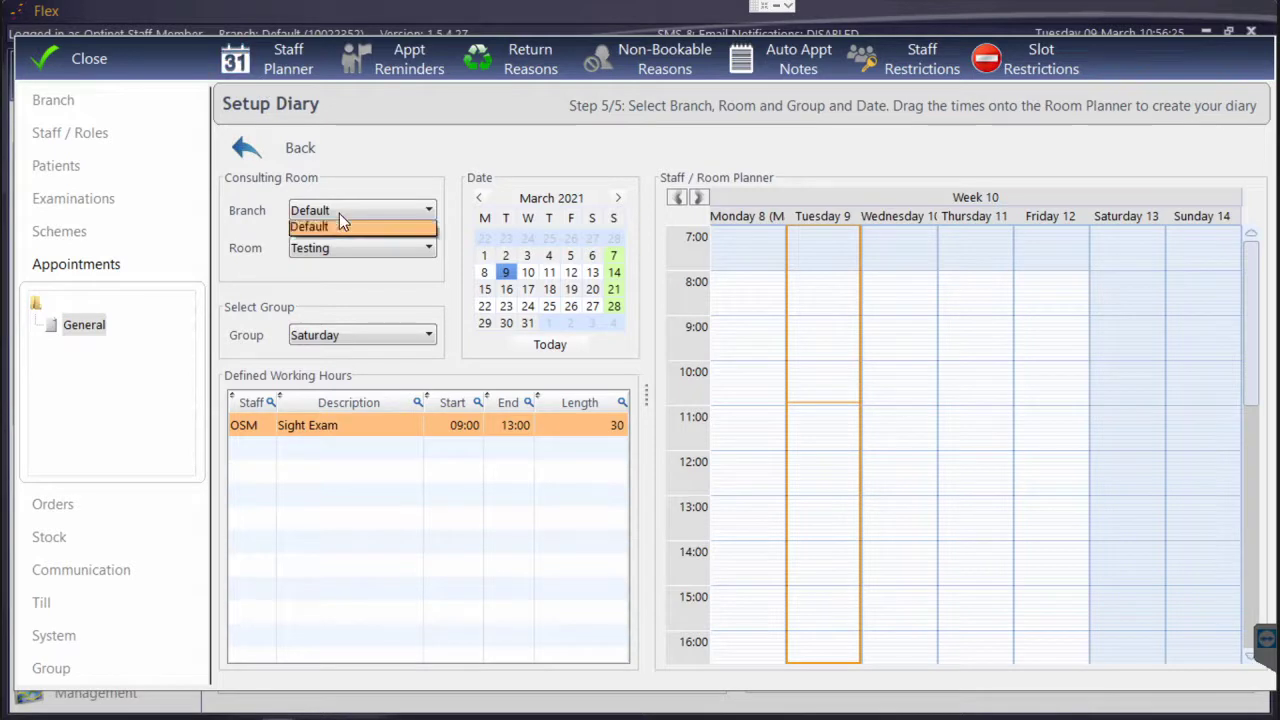
pyautogui.click(323, 231)
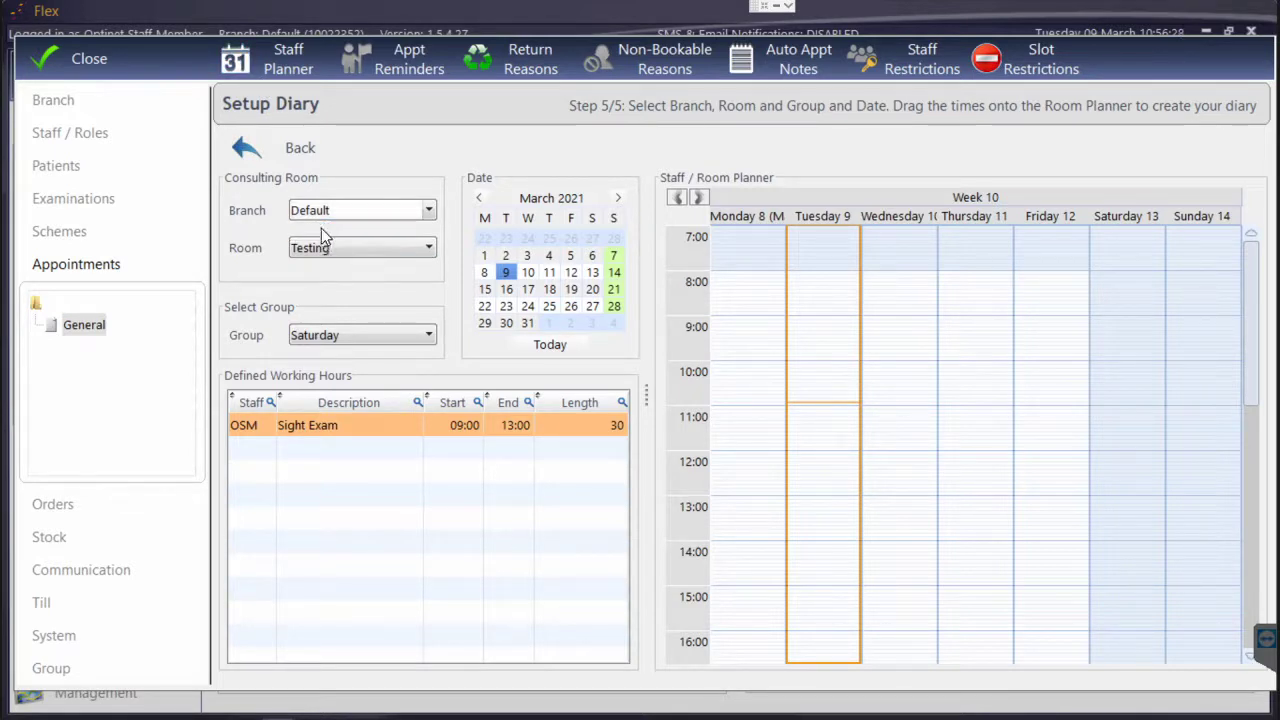
pyautogui.click(316, 252)
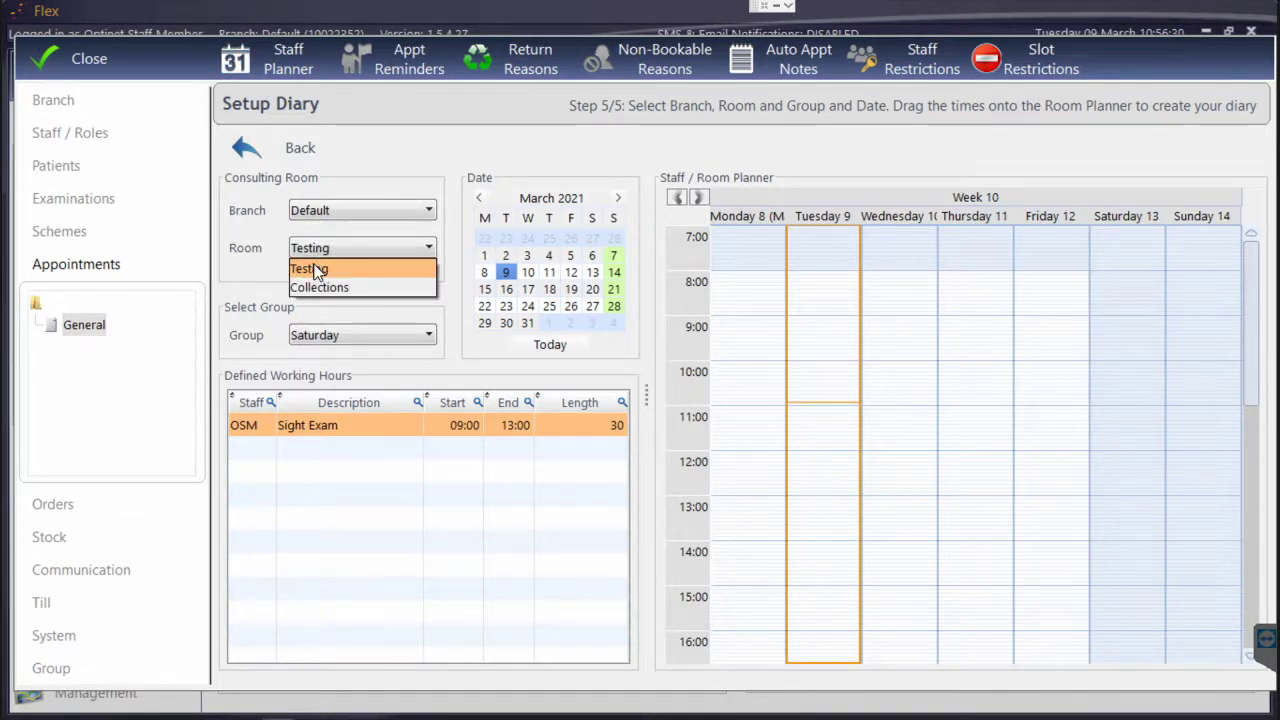
pyautogui.click(314, 268)
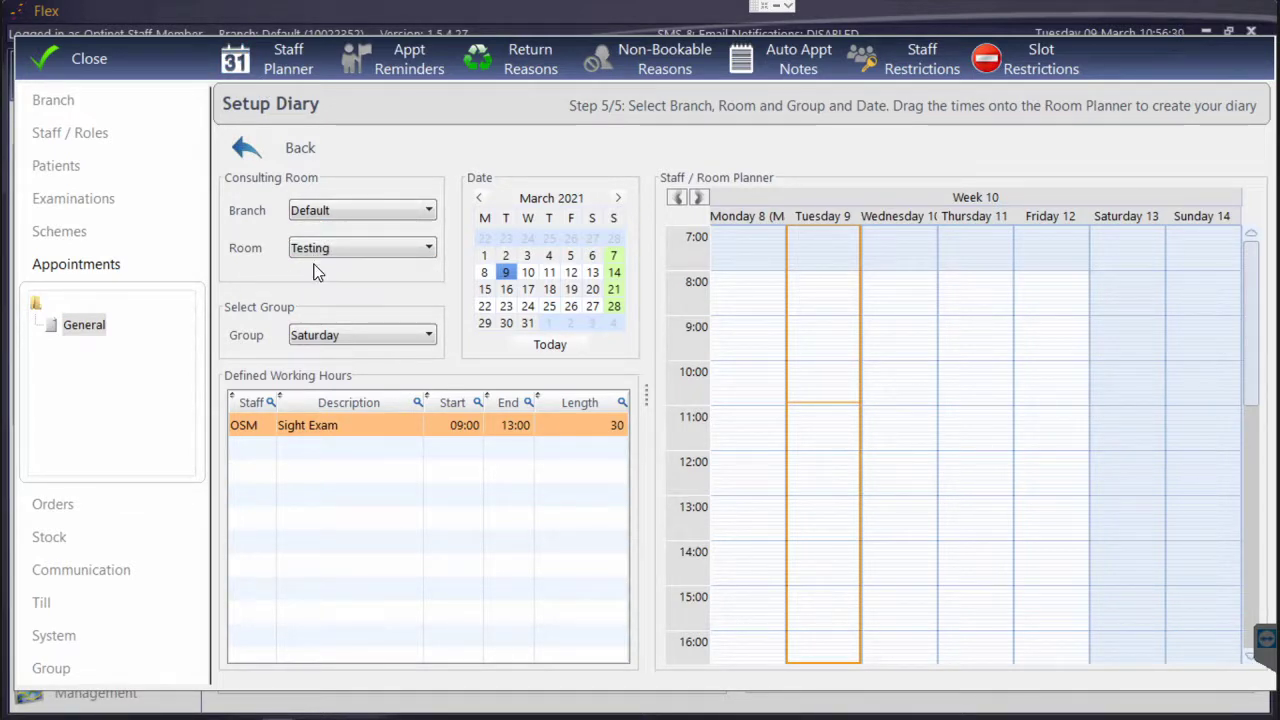
pyautogui.click(325, 340)
pyautogui.click(322, 375)
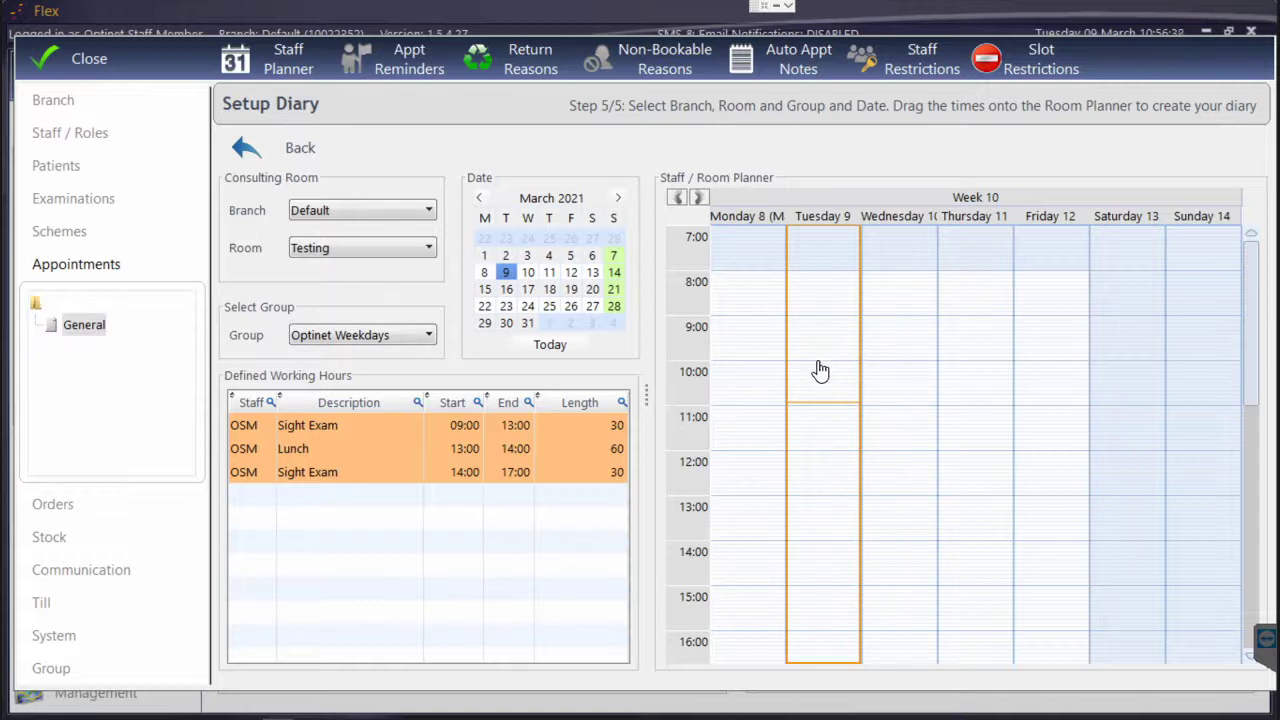
pyautogui.moveTo(323, 432); pyautogui.dragTo(758, 372)
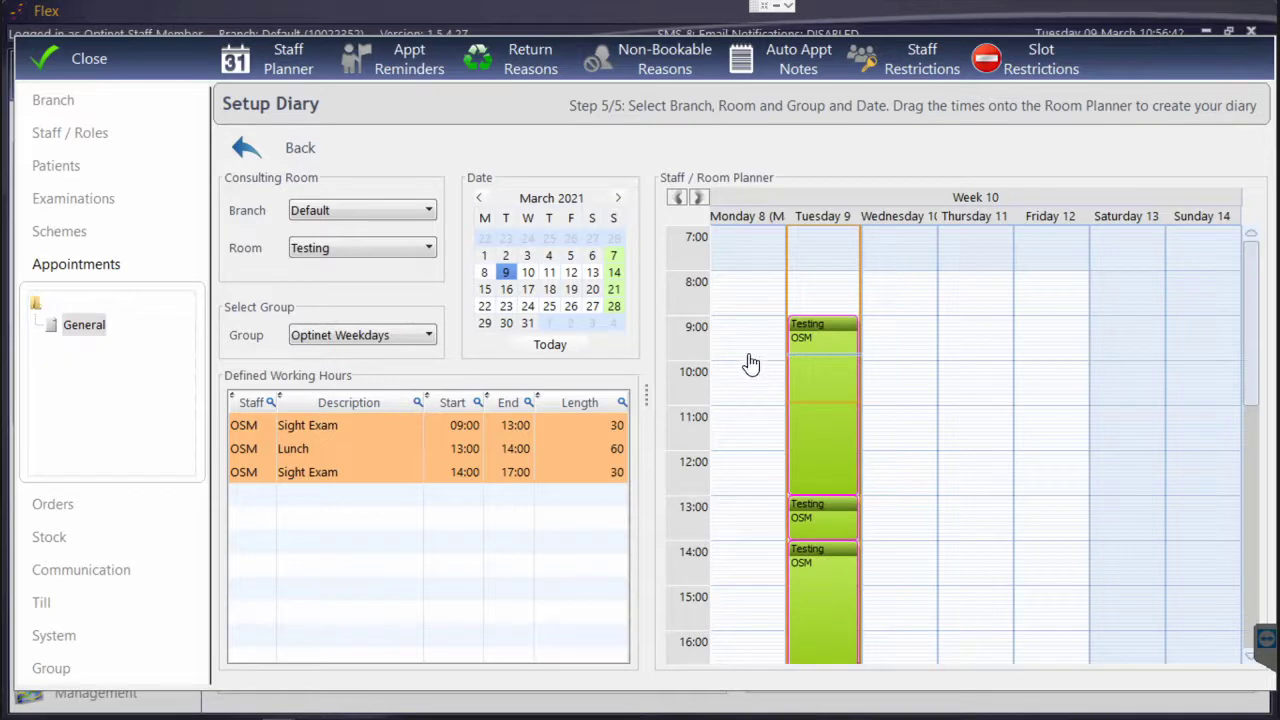
# Select 10–12 March and add the same working hours to Wednesday through Friday
pyautogui.click(529, 274)
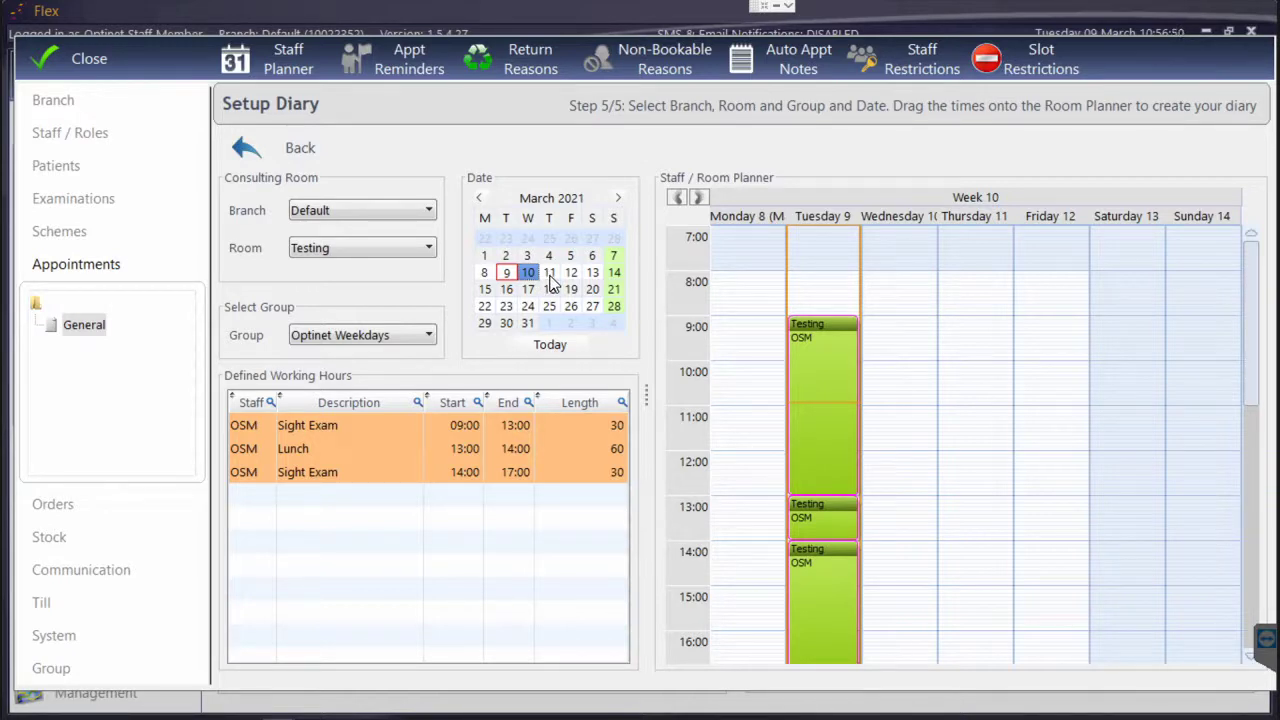
pyautogui.keyDown('shift'); pyautogui.click(550, 276); pyautogui.keyUp('shift')
pyautogui.keyDown('shift'); pyautogui.click(572, 274); pyautogui.keyUp('shift')
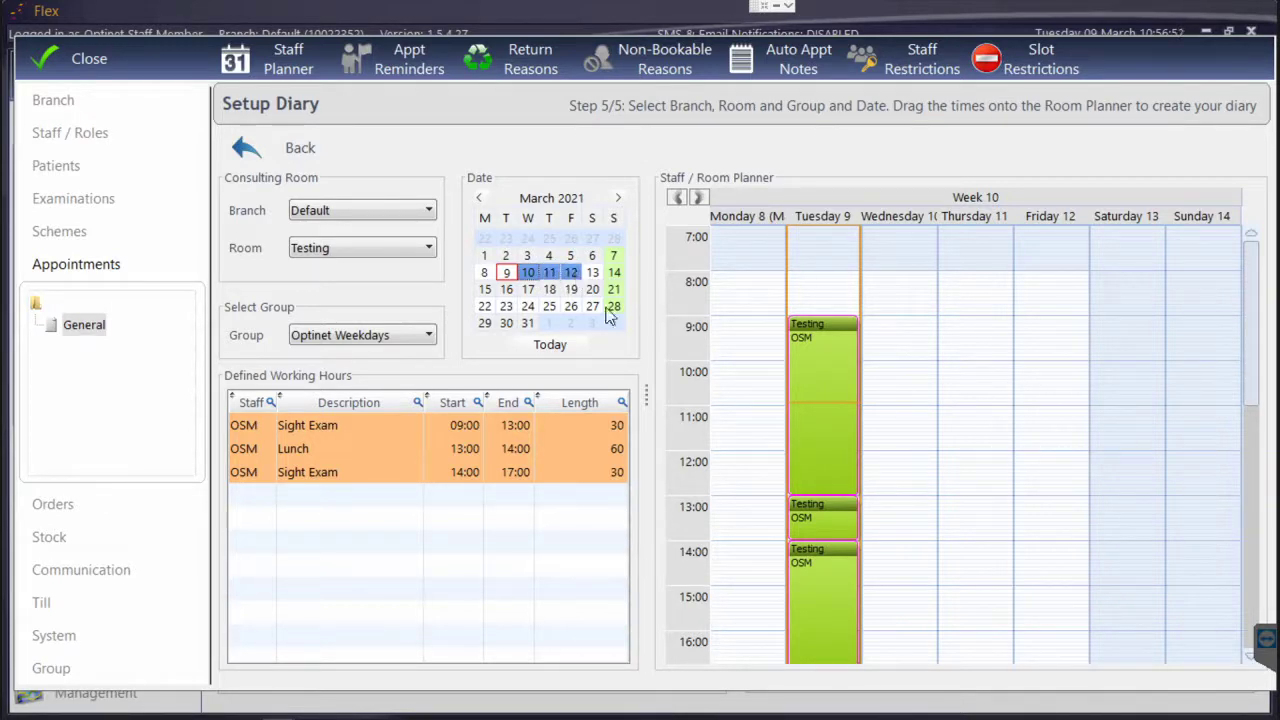
pyautogui.moveTo(887, 334); pyautogui.dragTo(888, 332)
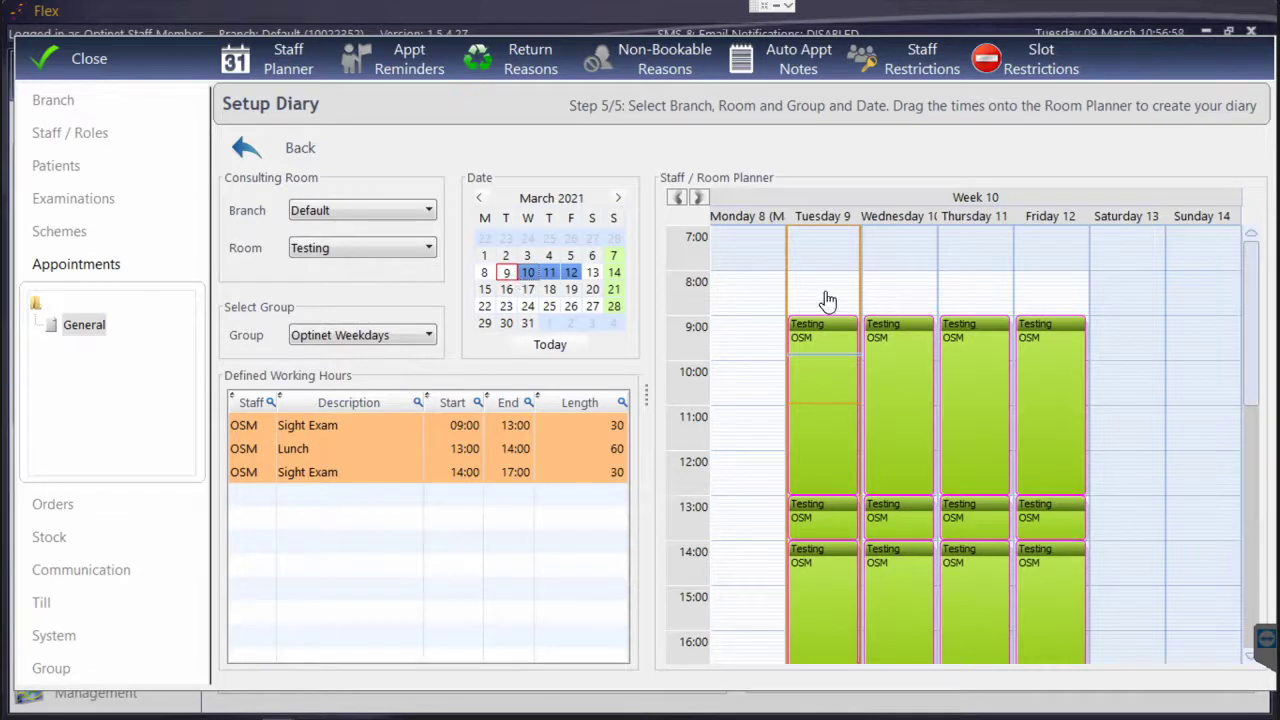
# Delete the Wednesday–Friday slots and remove Tuesday 9's 09:00–13:00 morning block
pyautogui.rightClick(878, 376)
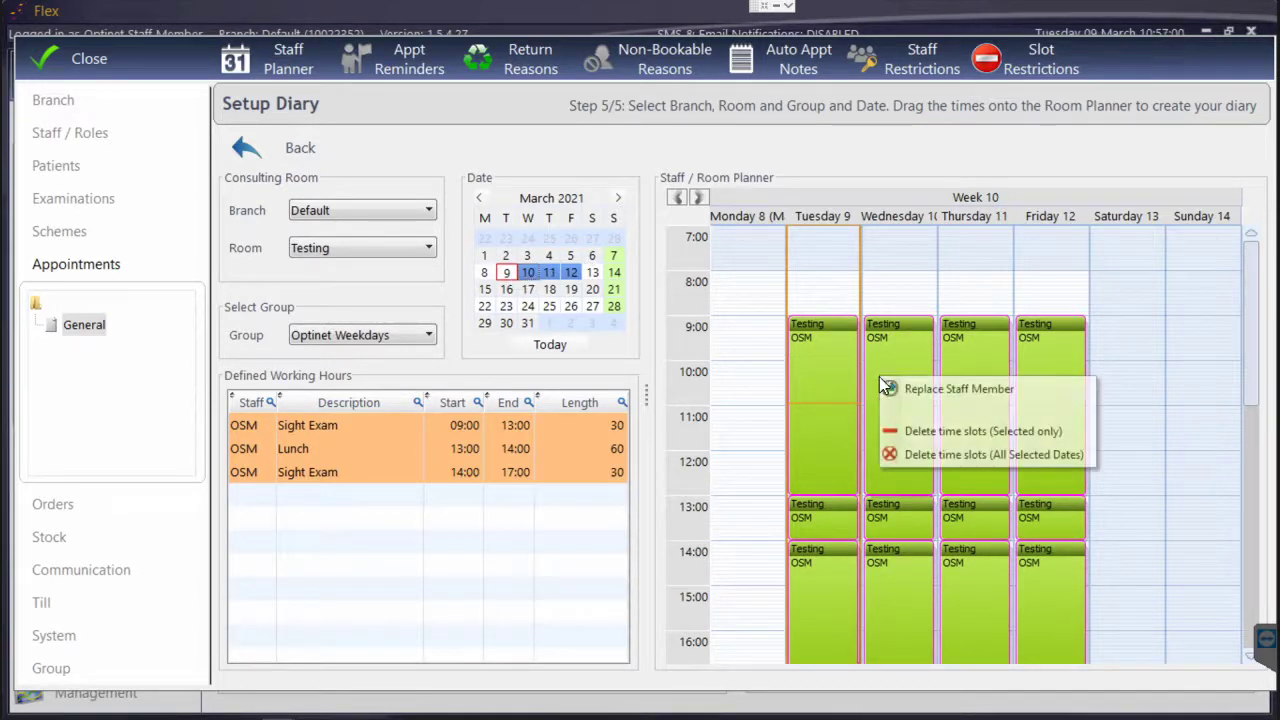
pyautogui.click(909, 454)
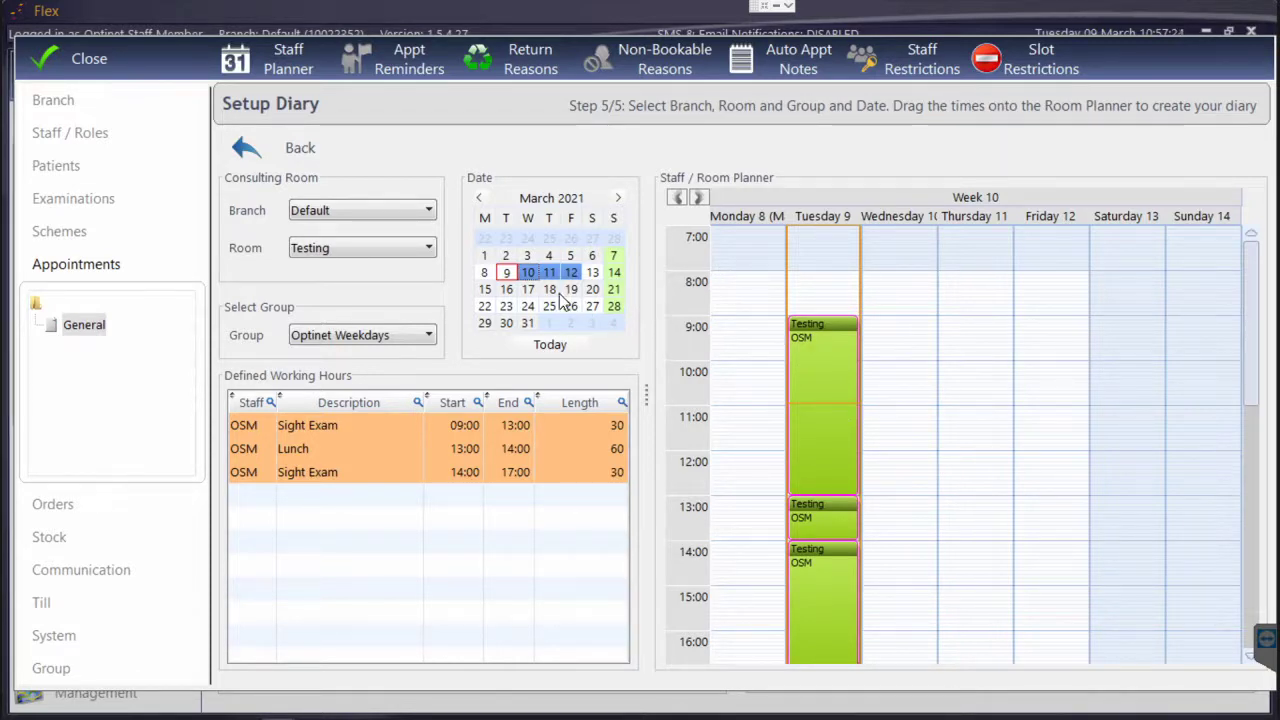
pyautogui.rightClick(848, 405)
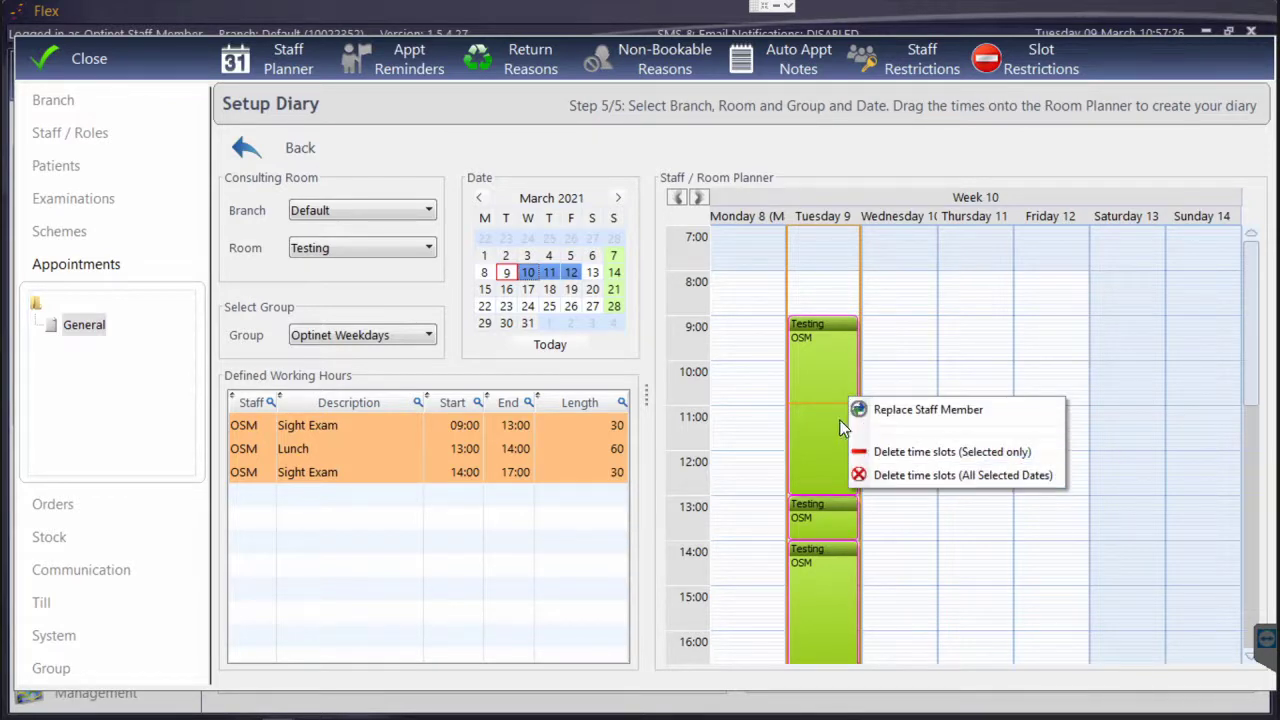
pyautogui.rightClick(846, 388)
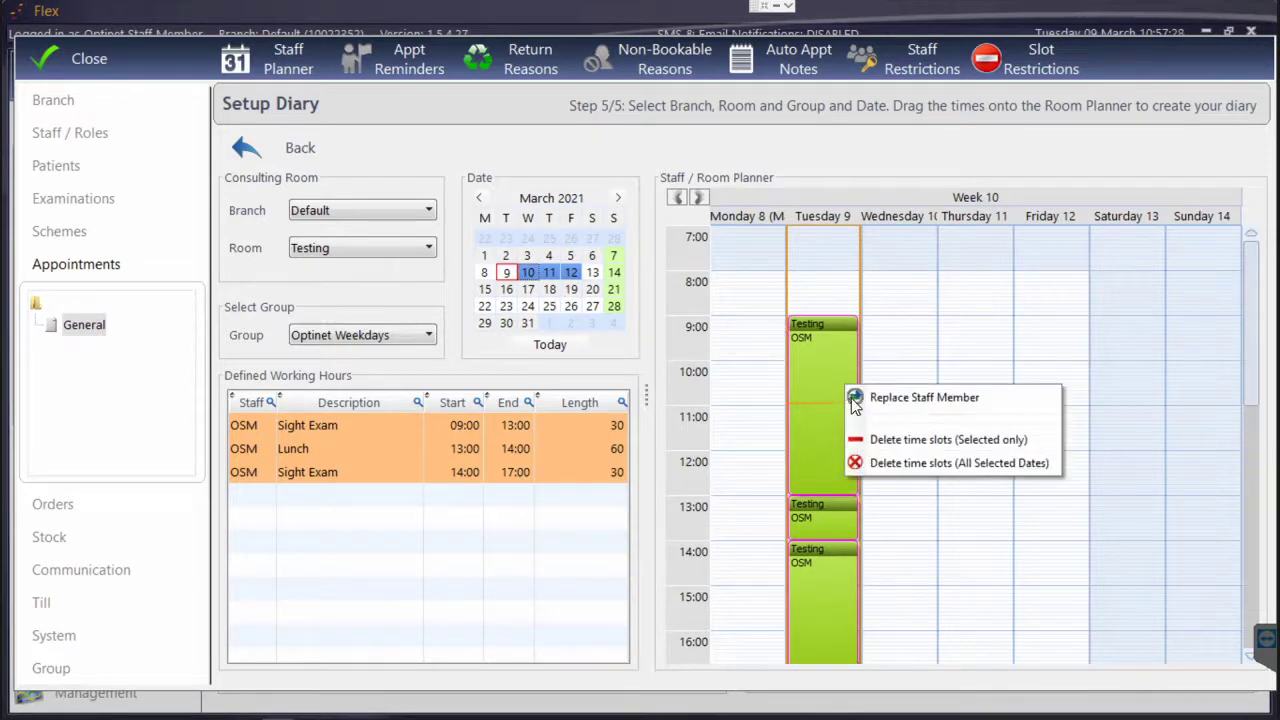
pyautogui.click(882, 442)
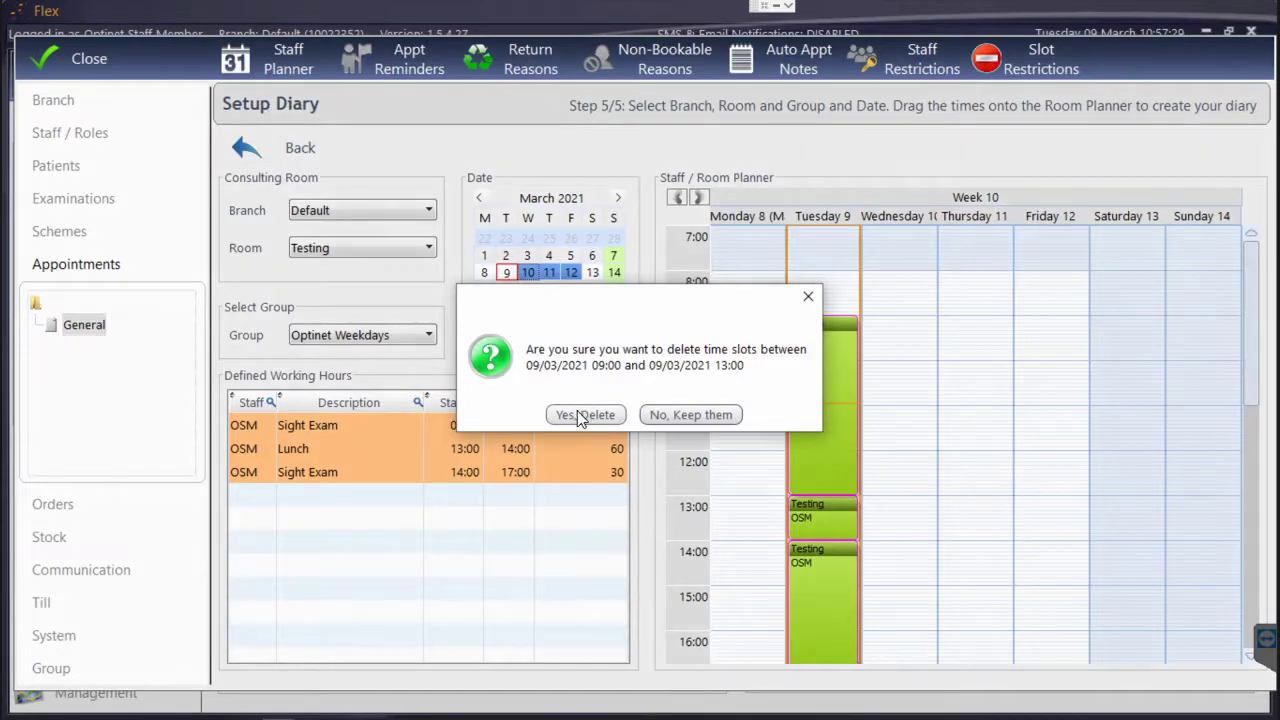
pyautogui.press('Return')
pyautogui.rightClick(826, 550)
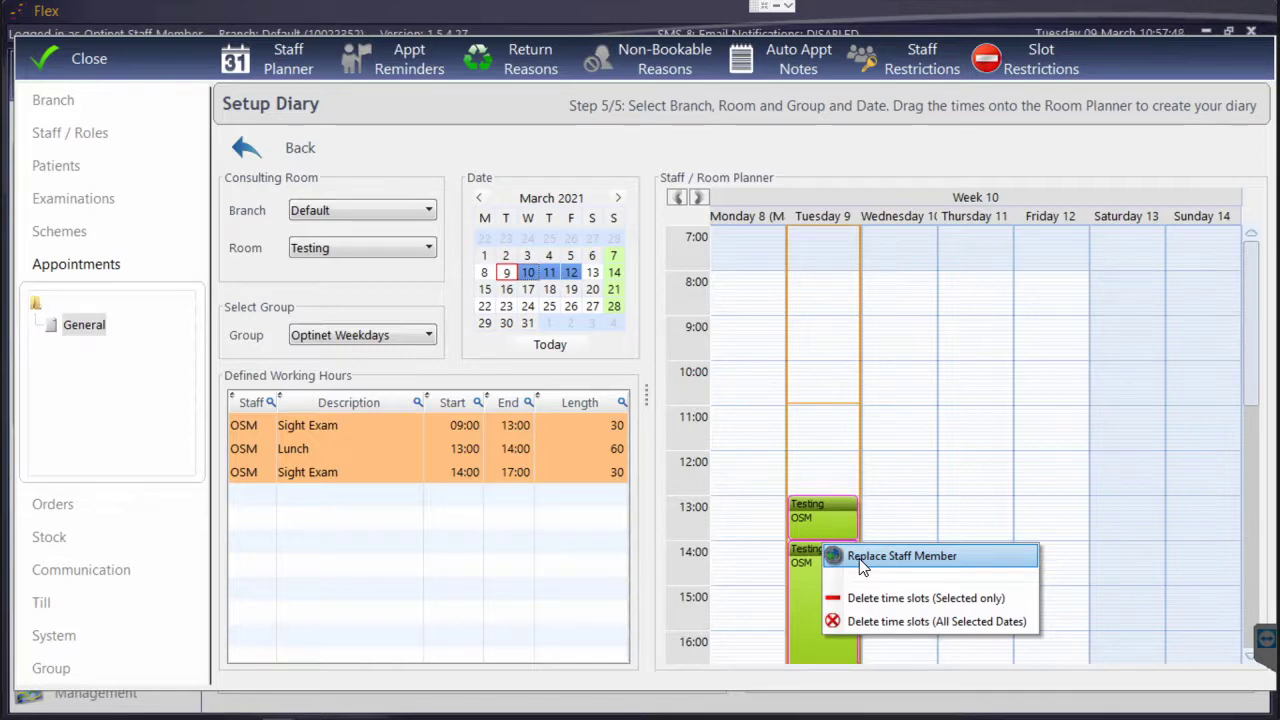
# Try several March dates in the calendar and settle on Sunday 14 March
pyautogui.click(528, 290)
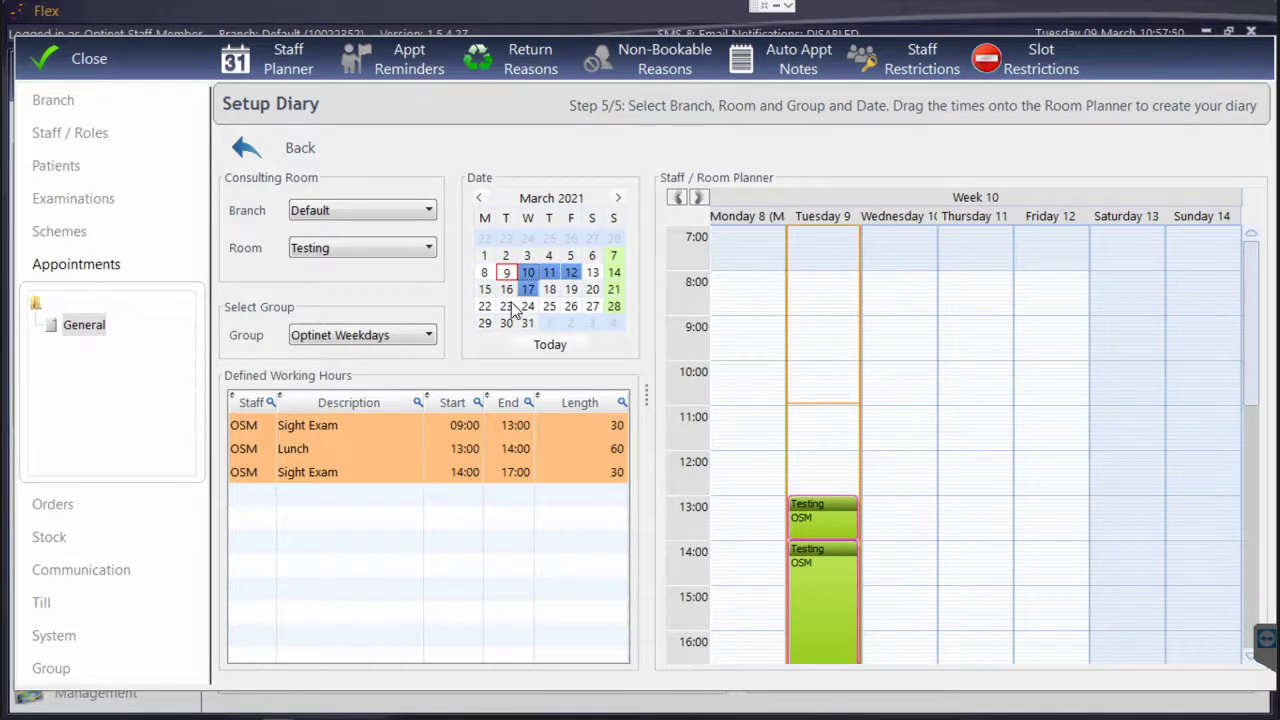
pyautogui.click(484, 306)
pyautogui.click(549, 289)
pyautogui.click(570, 306)
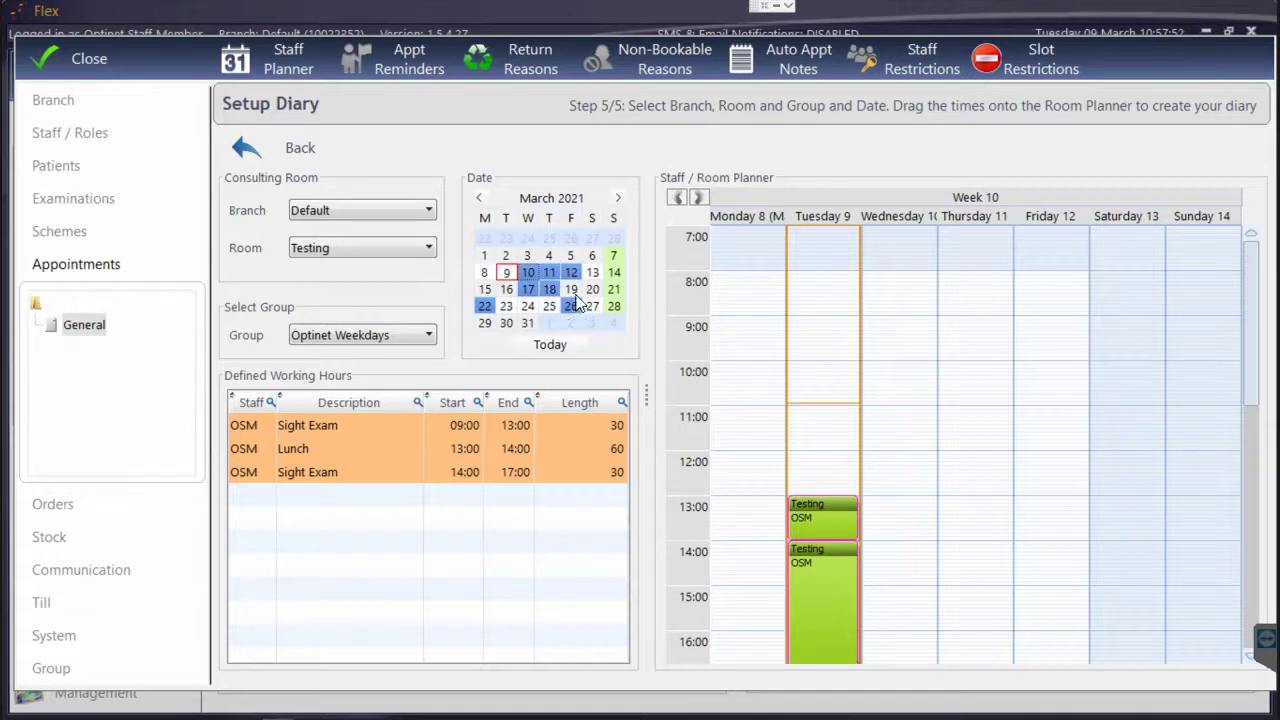
pyautogui.click(617, 198)
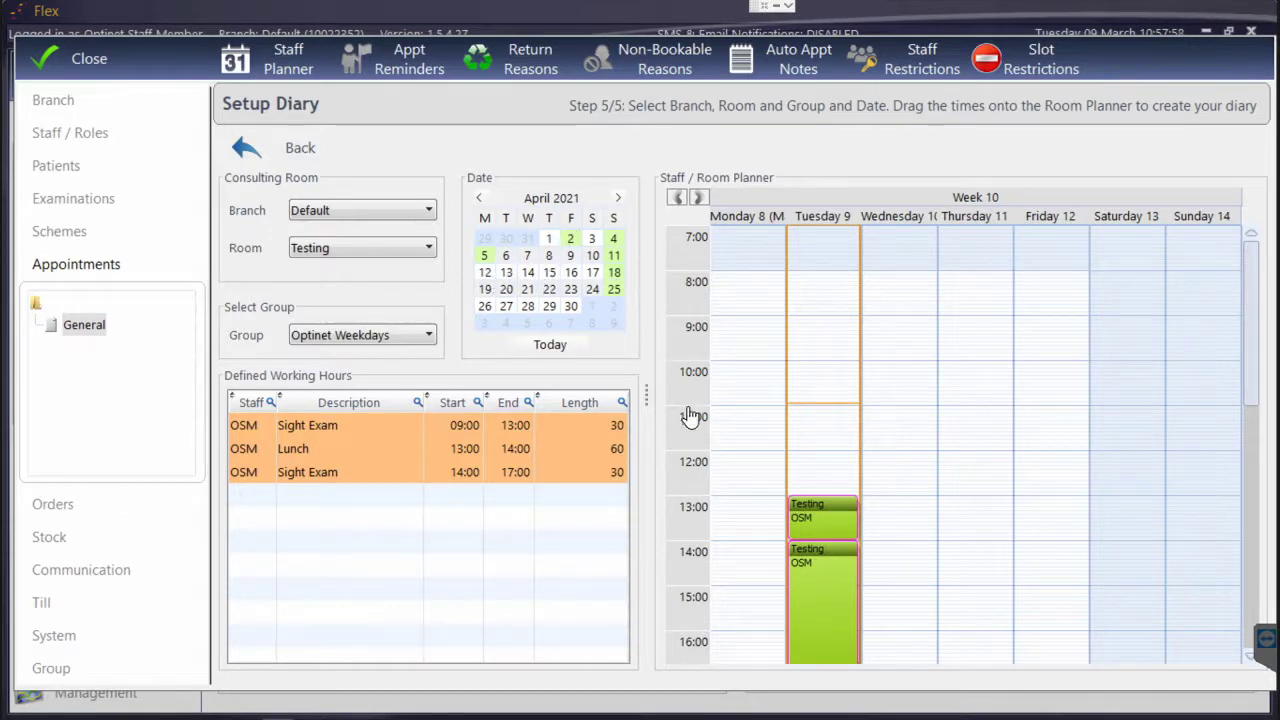
pyautogui.click(556, 342)
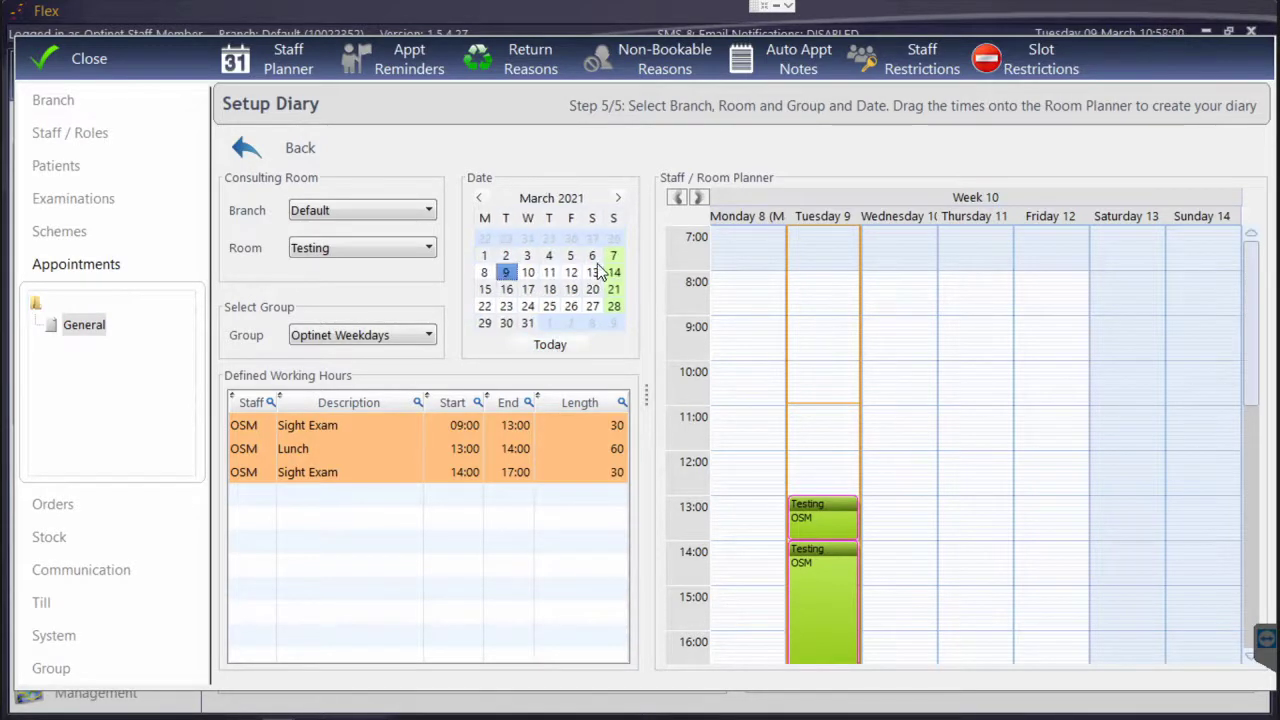
pyautogui.click(613, 255)
pyautogui.click(614, 272)
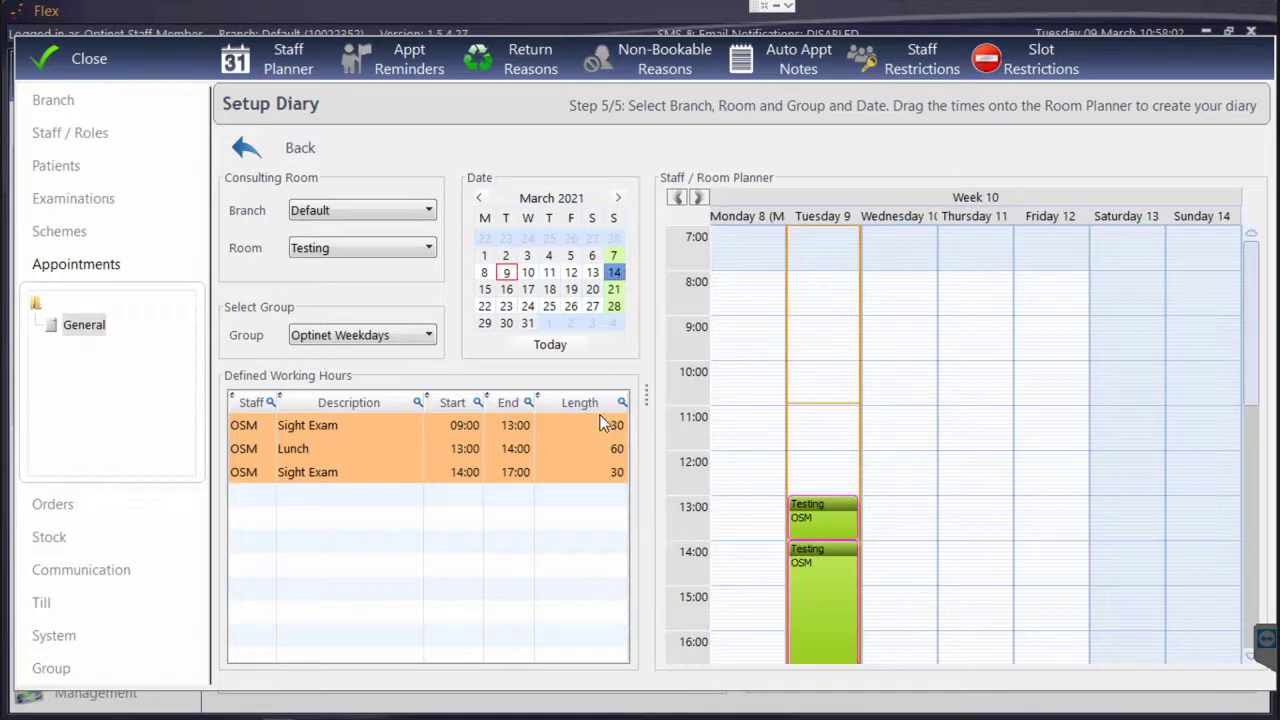
# Cancel placing hours on 14 March after the branch-closed warning, then view Appointment Reminders
pyautogui.moveTo(604, 424); pyautogui.dragTo(994, 386)
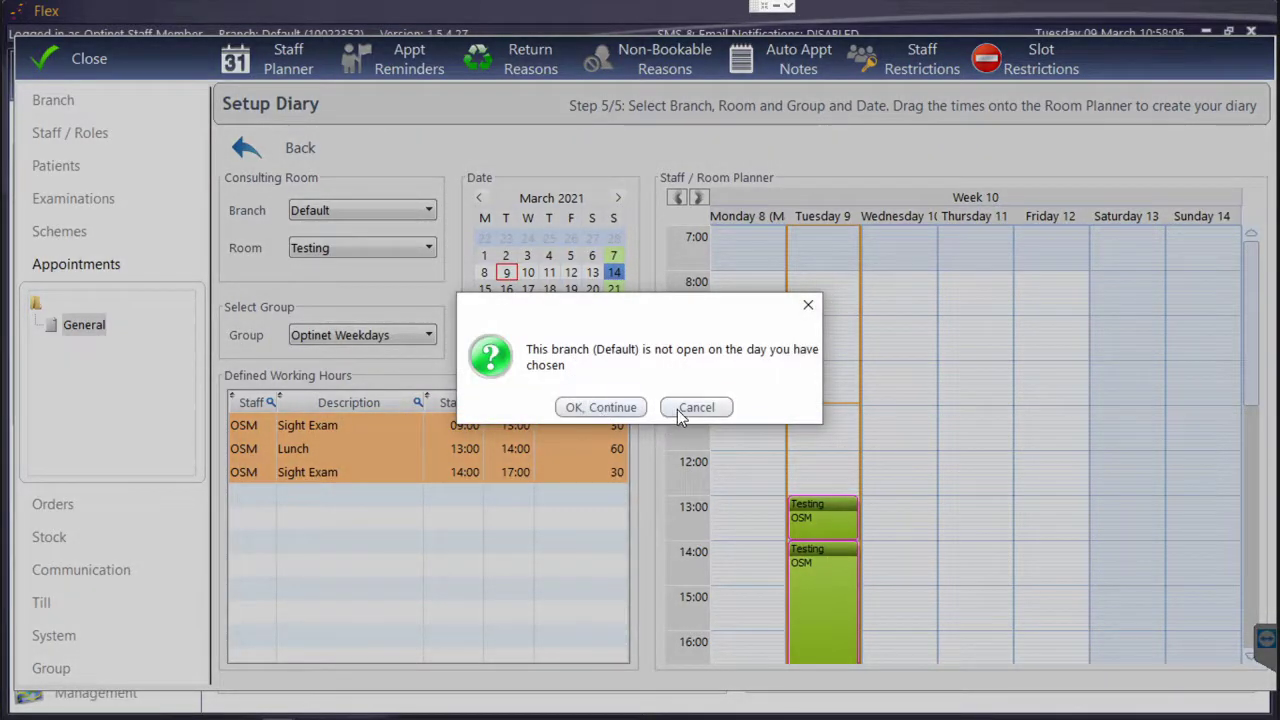
pyautogui.click(690, 408)
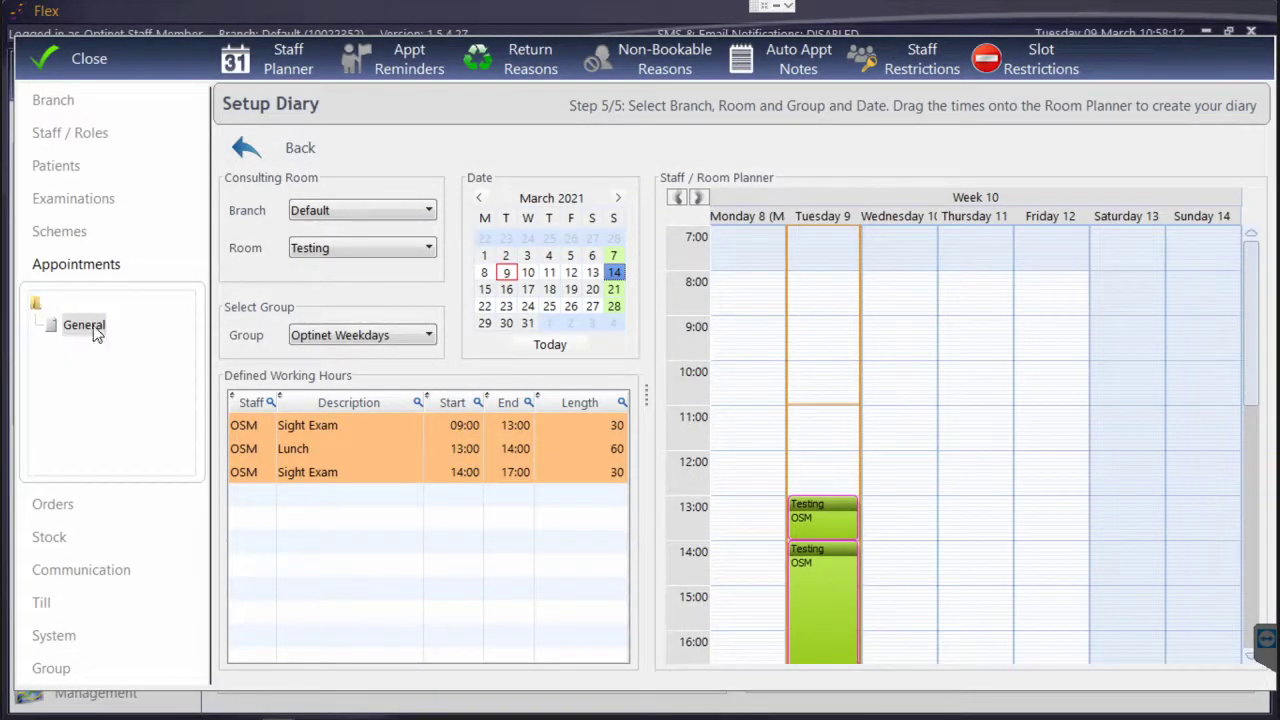
pyautogui.click(421, 50)
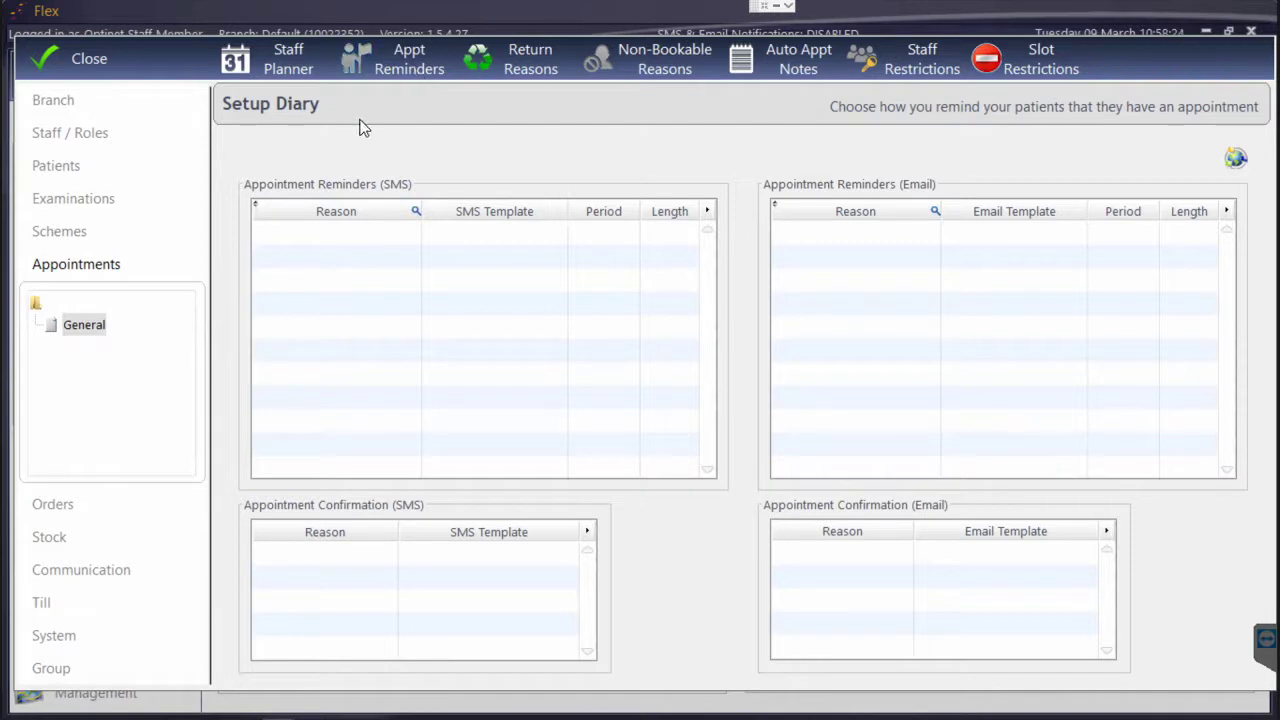
# Add an SMS reminder: Sight Exam, Appointment Reminder template, 24 Hours
pyautogui.click(394, 234)
pyautogui.click(386, 240)
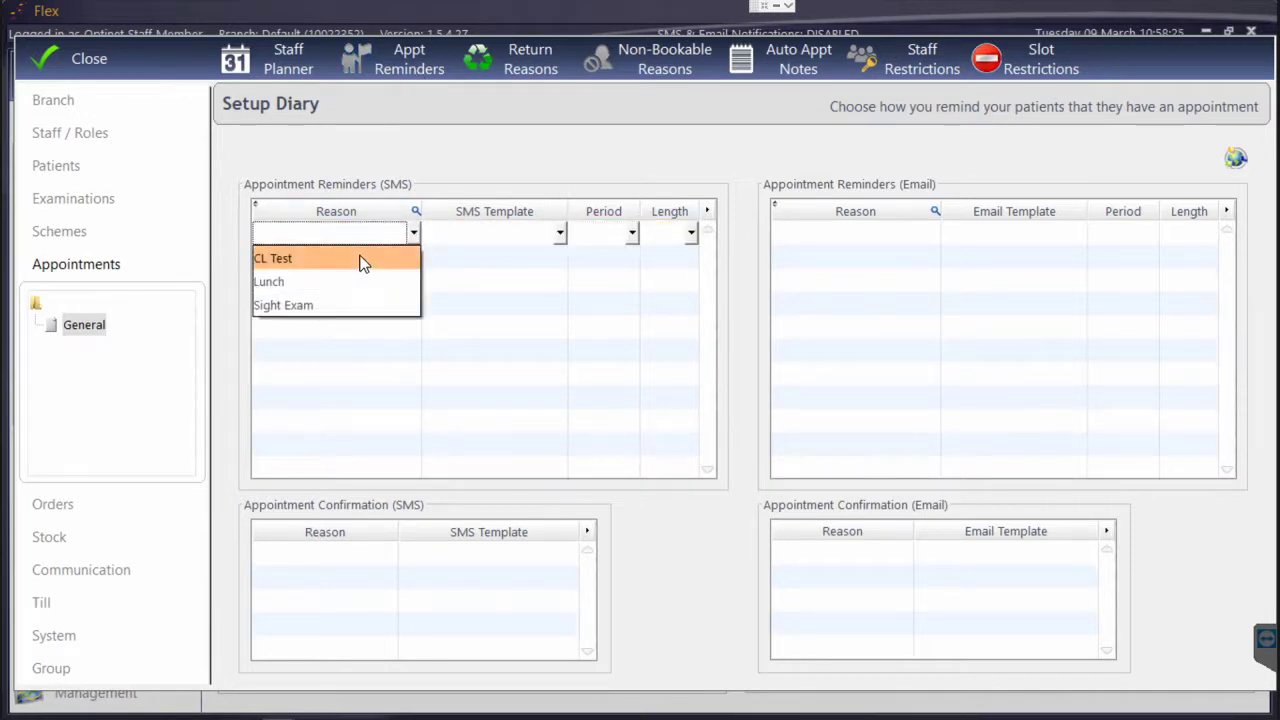
pyautogui.click(349, 306)
pyautogui.click(449, 240)
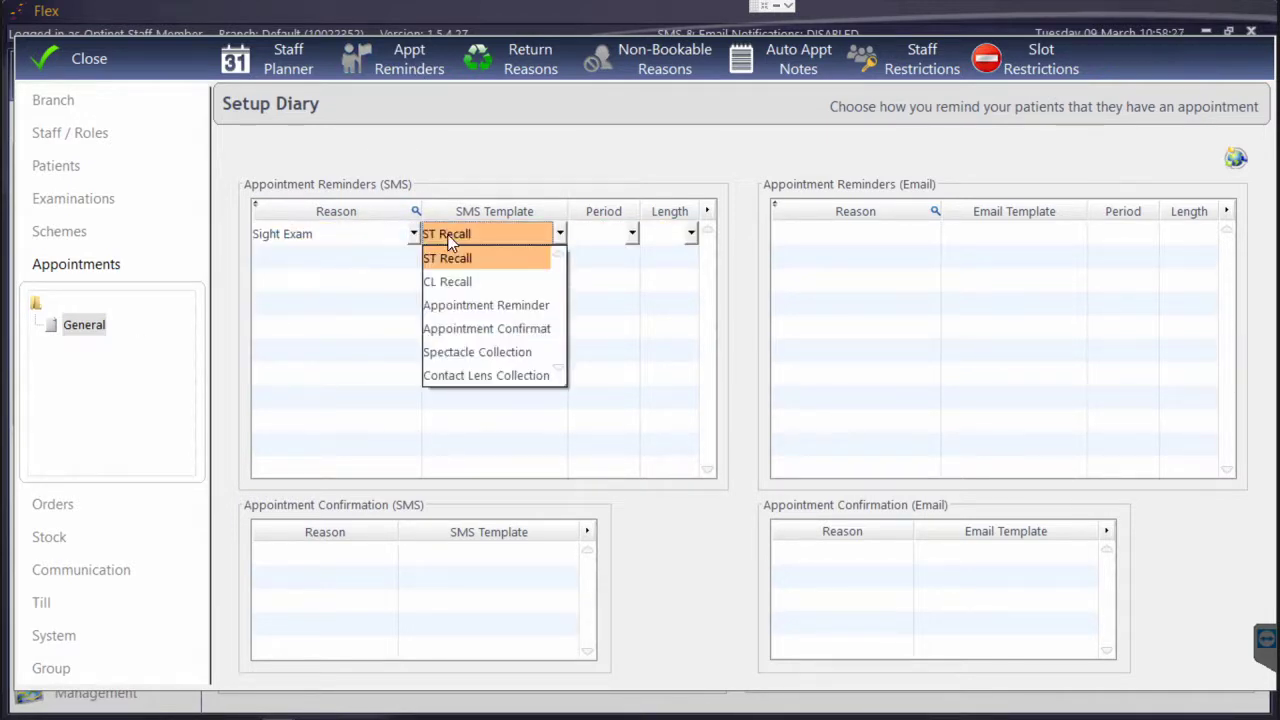
pyautogui.click(475, 304)
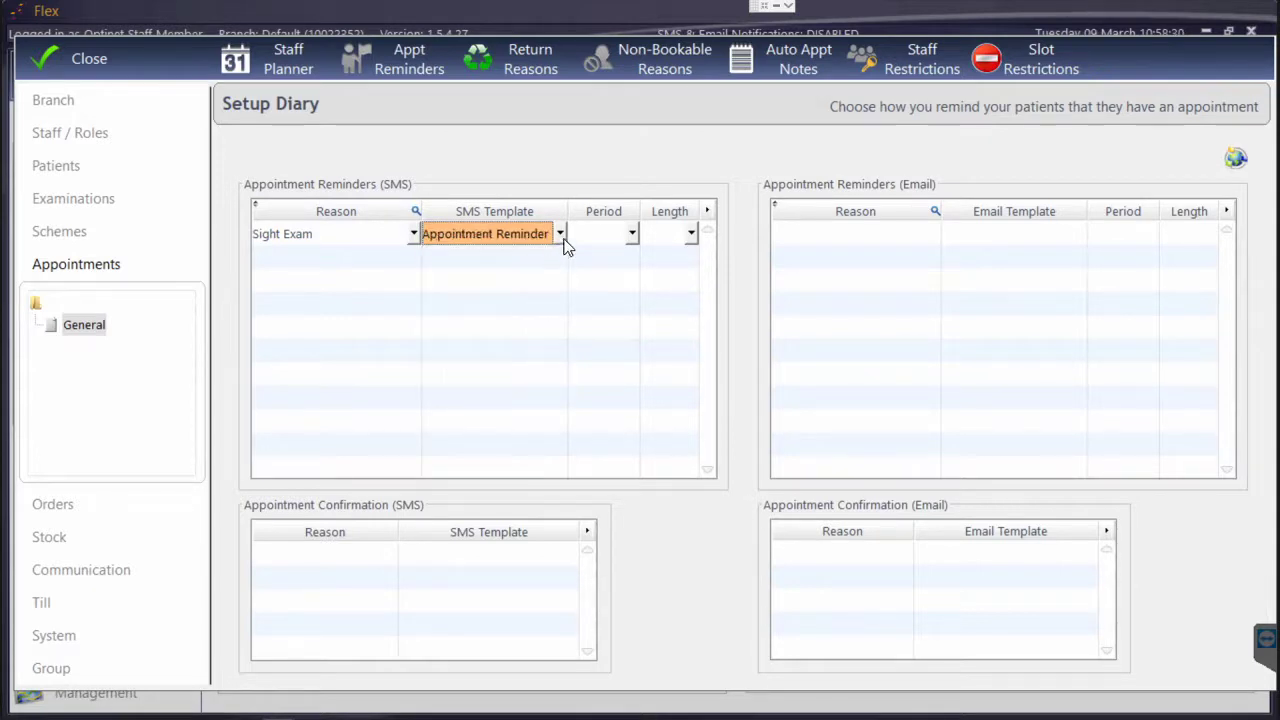
pyautogui.click(590, 238)
pyautogui.click(639, 248)
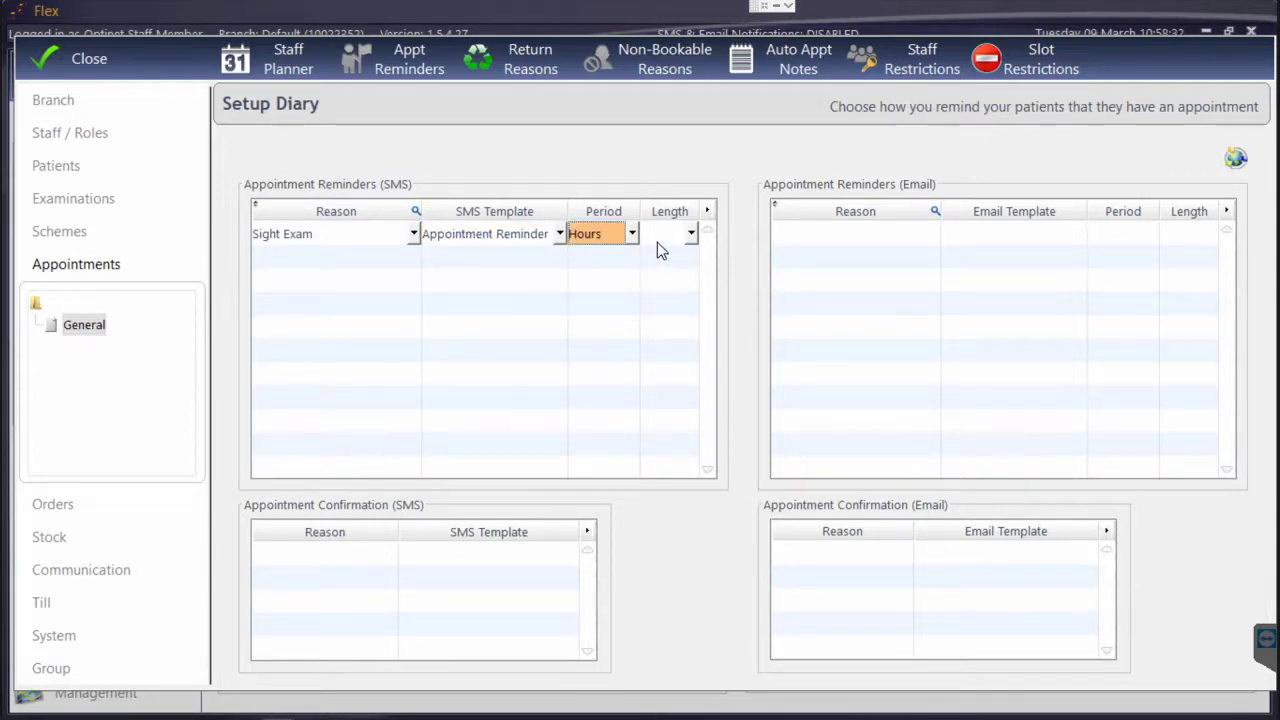
pyautogui.click(657, 242)
pyautogui.click(685, 545)
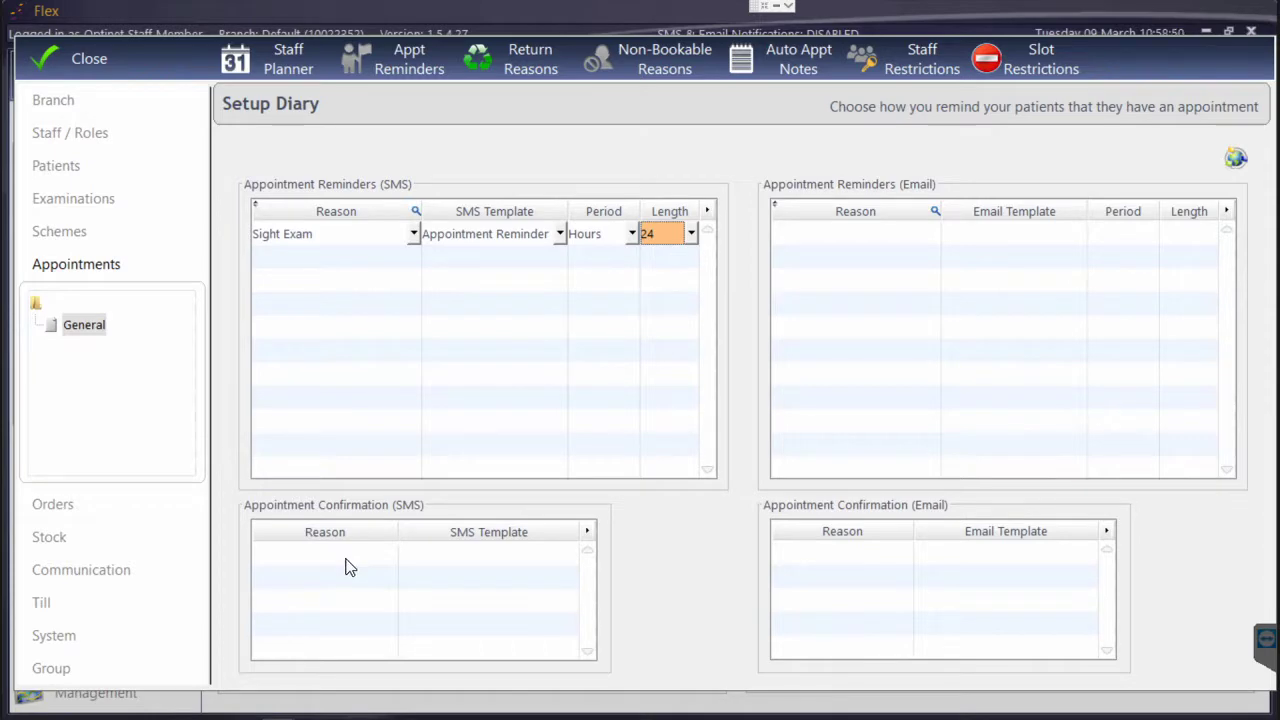
# Delete the new SMS reminder row and confirm
pyautogui.rightClick(337, 240)
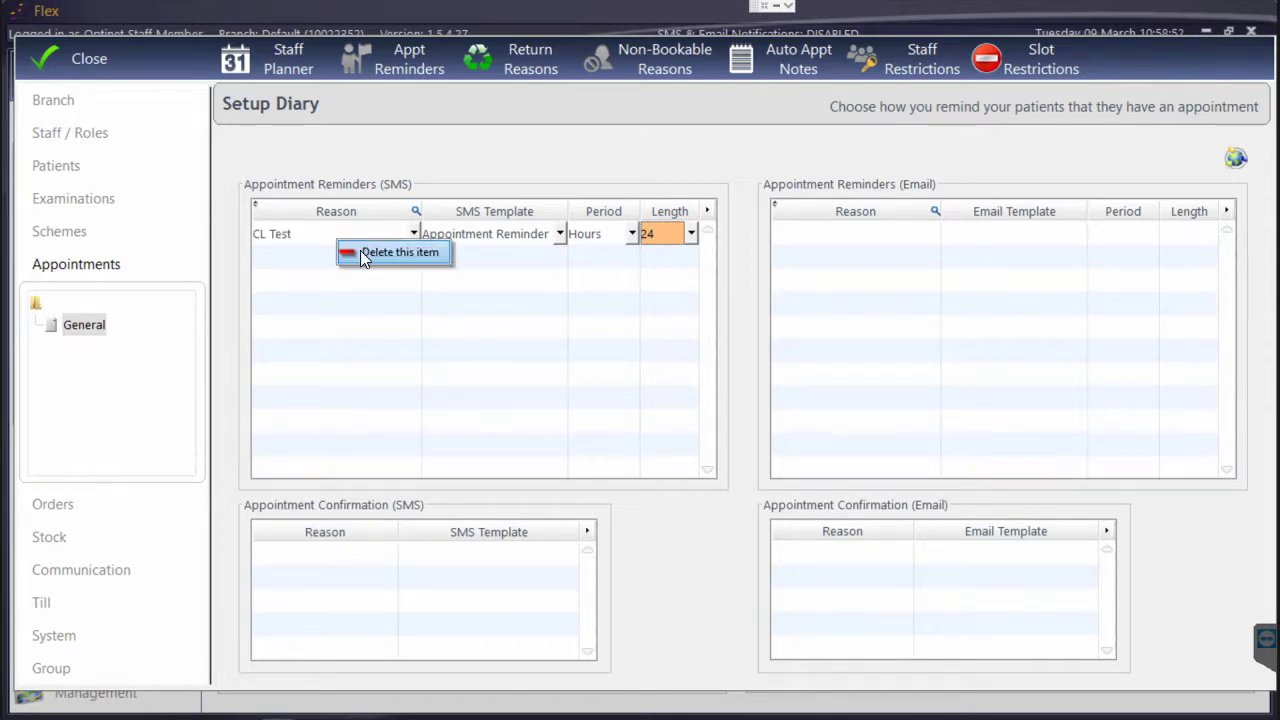
pyautogui.click(362, 250)
pyautogui.click(588, 402)
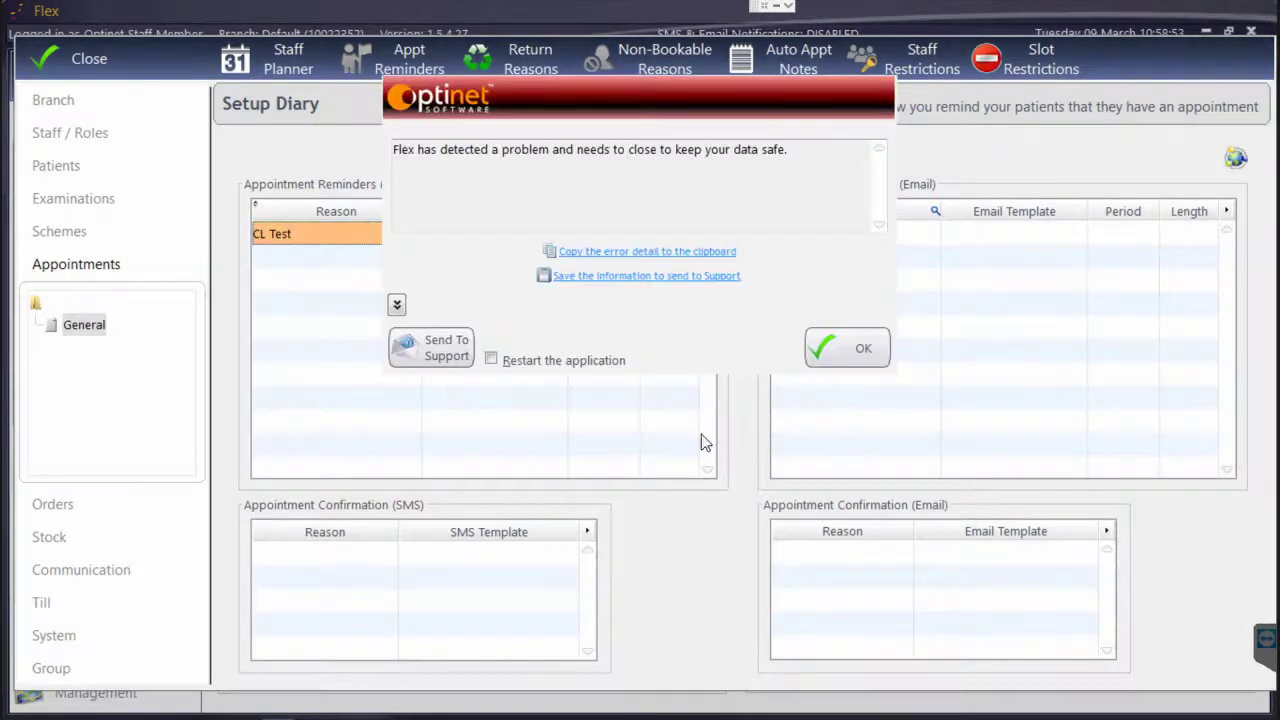
# Dismiss the error message with OK
pyautogui.click(828, 347)
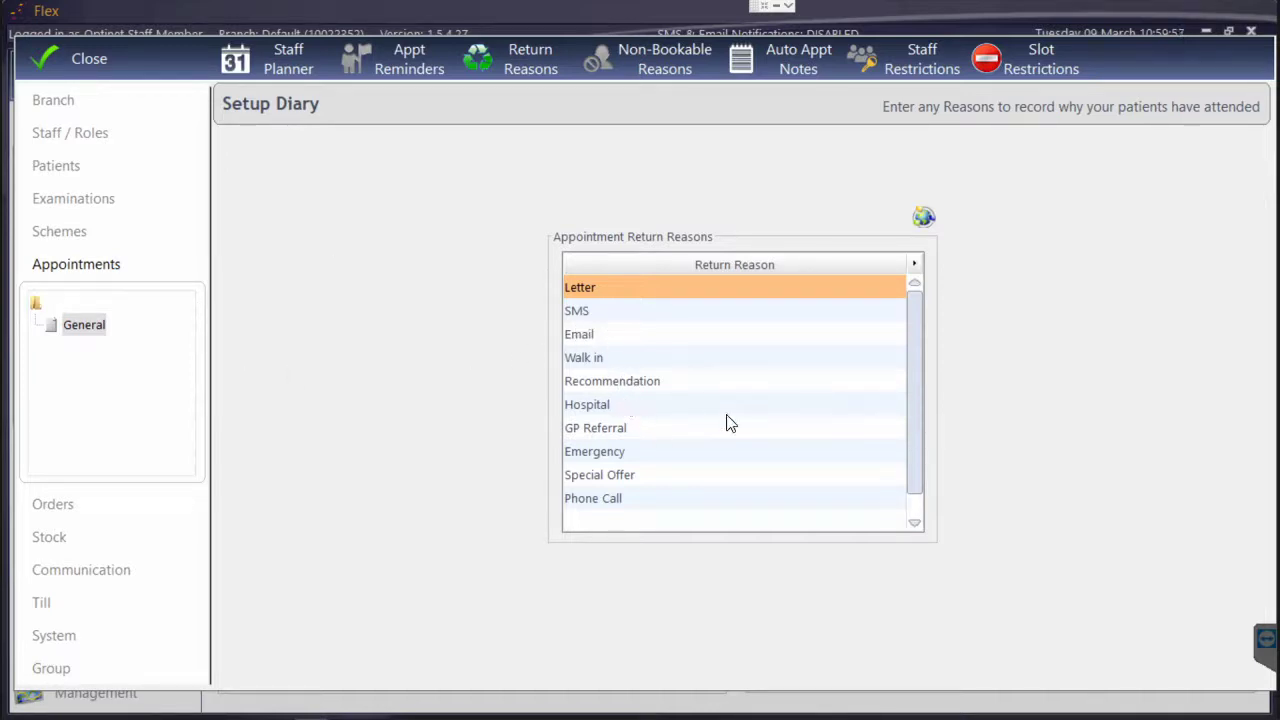
# Add 'Social Media' as a new appointment return reason after Phone Call
pyautogui.click(612, 522)
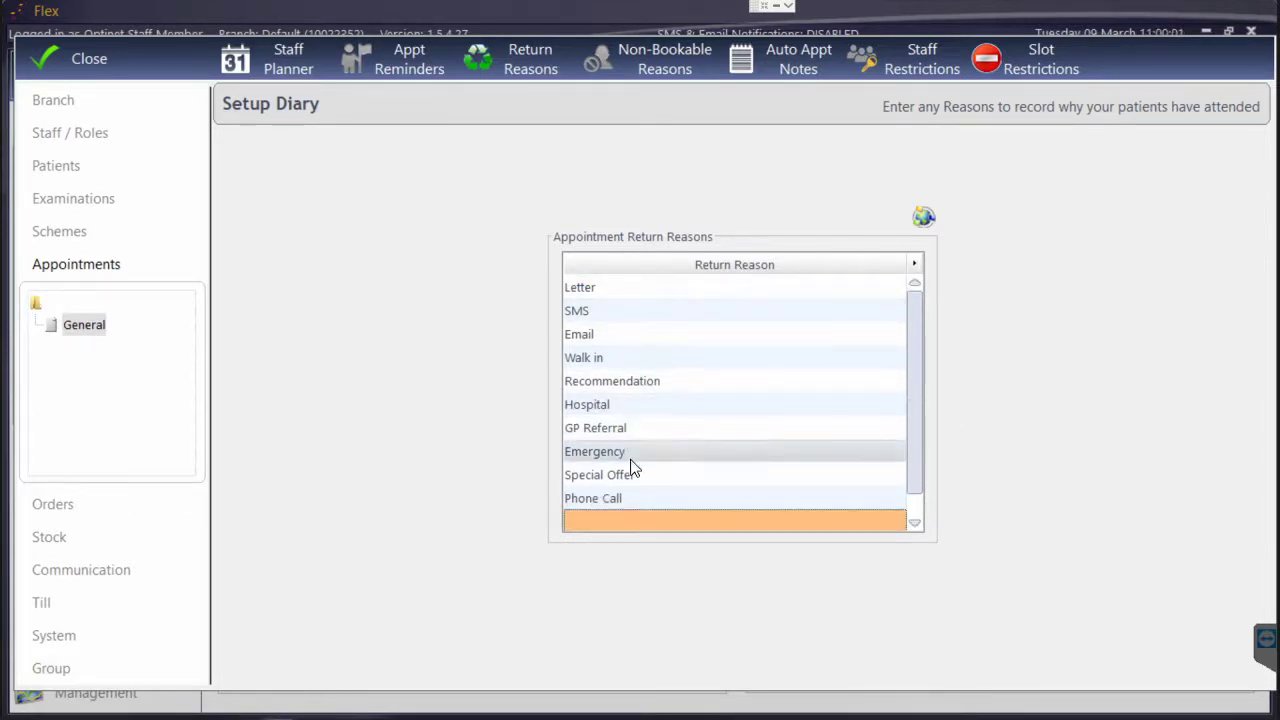
pyautogui.click(617, 436)
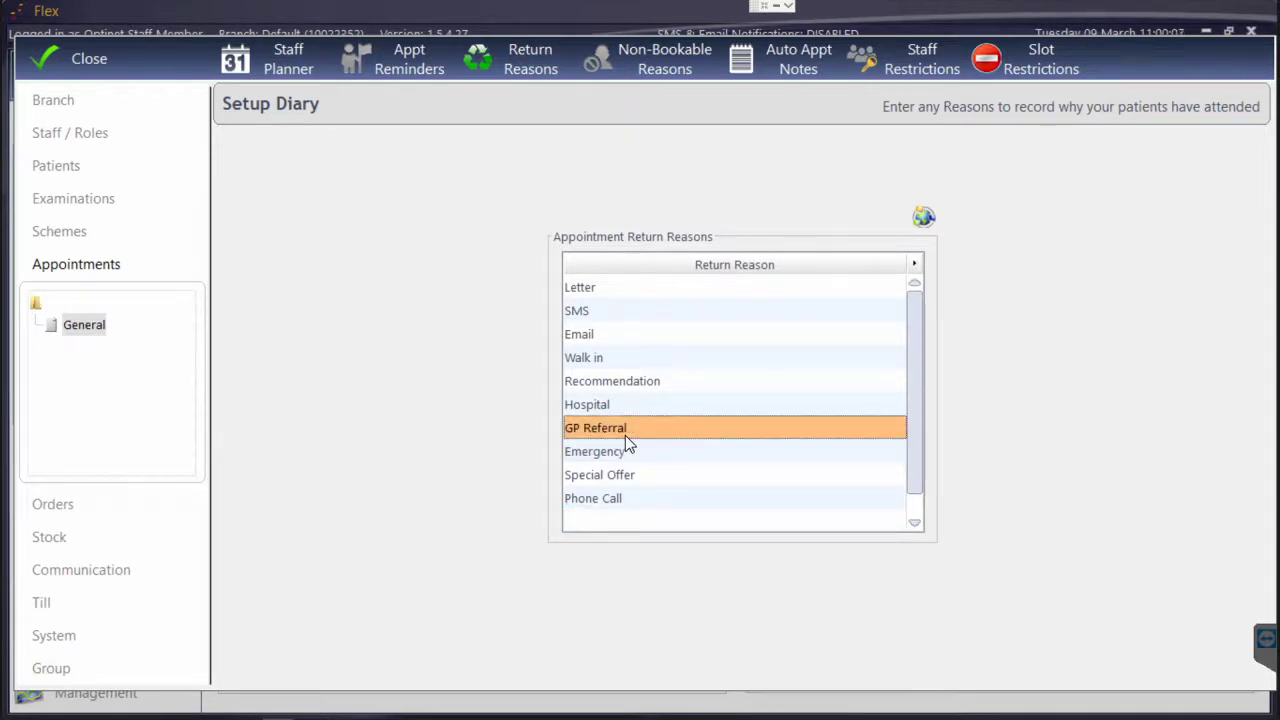
pyautogui.click(640, 522)
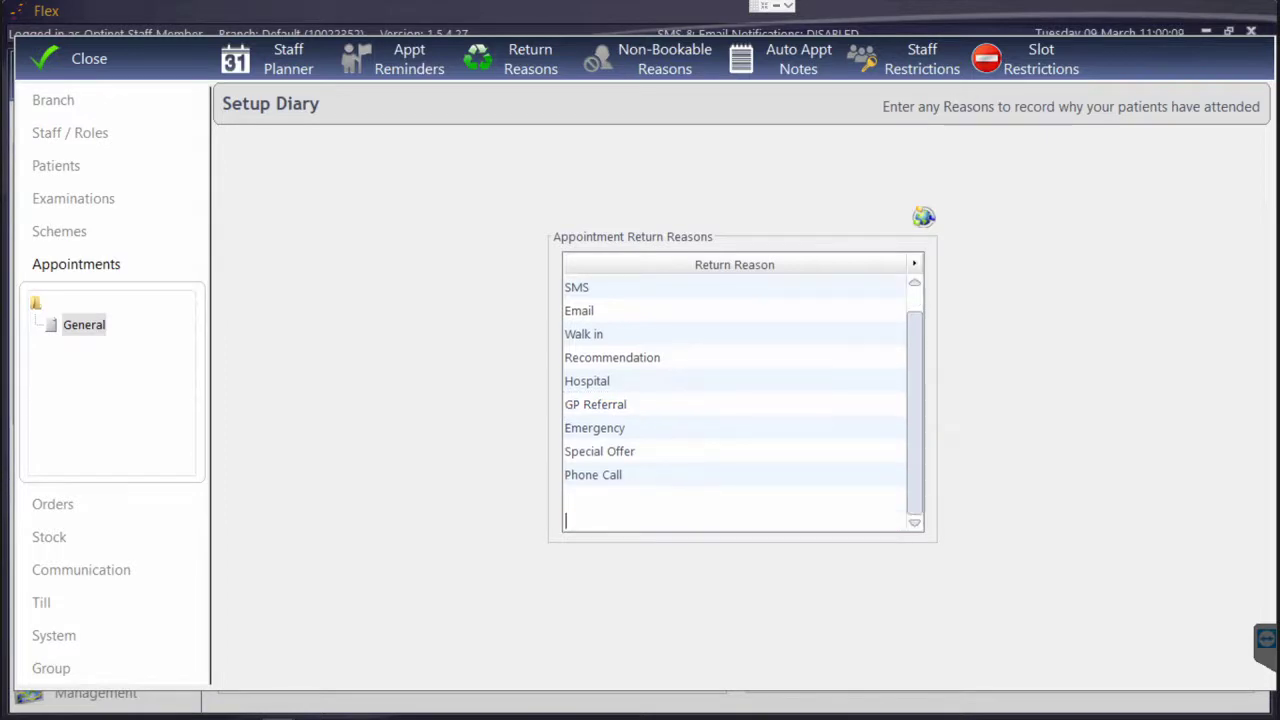
pyautogui.click(617, 497)
pyautogui.write('S')
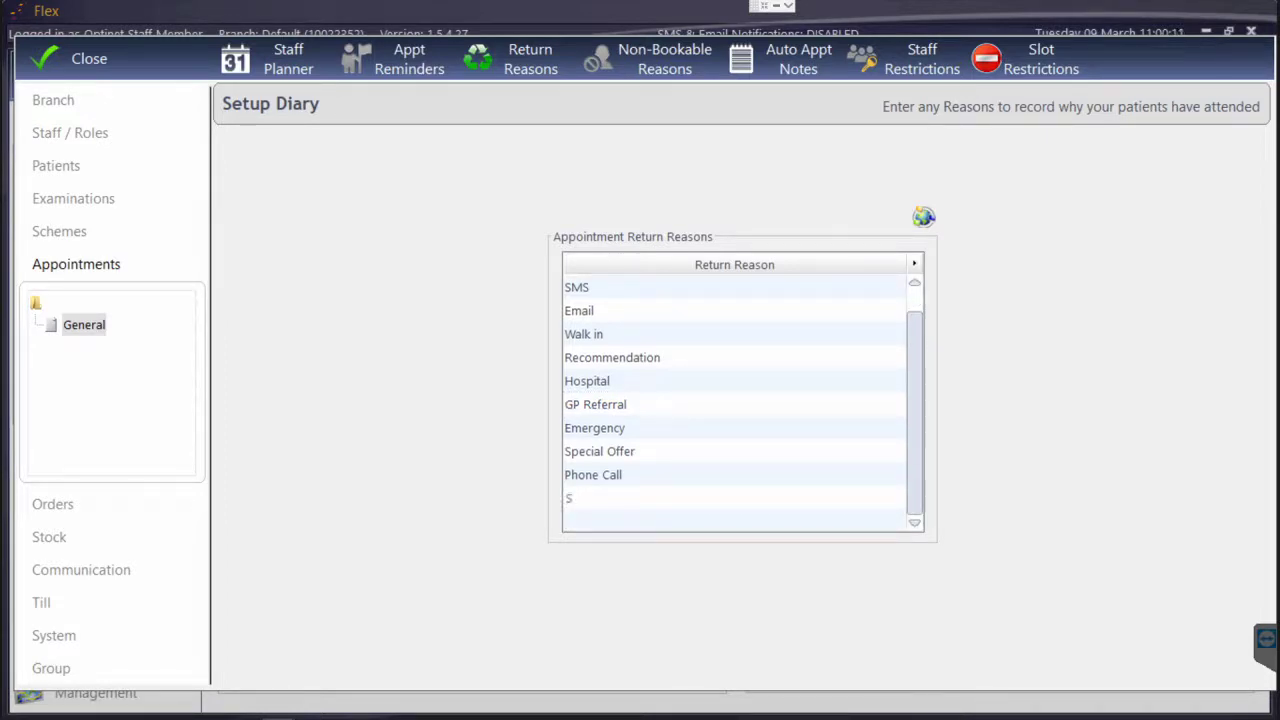
pyautogui.write('ocial Media')
pyautogui.click(619, 477)
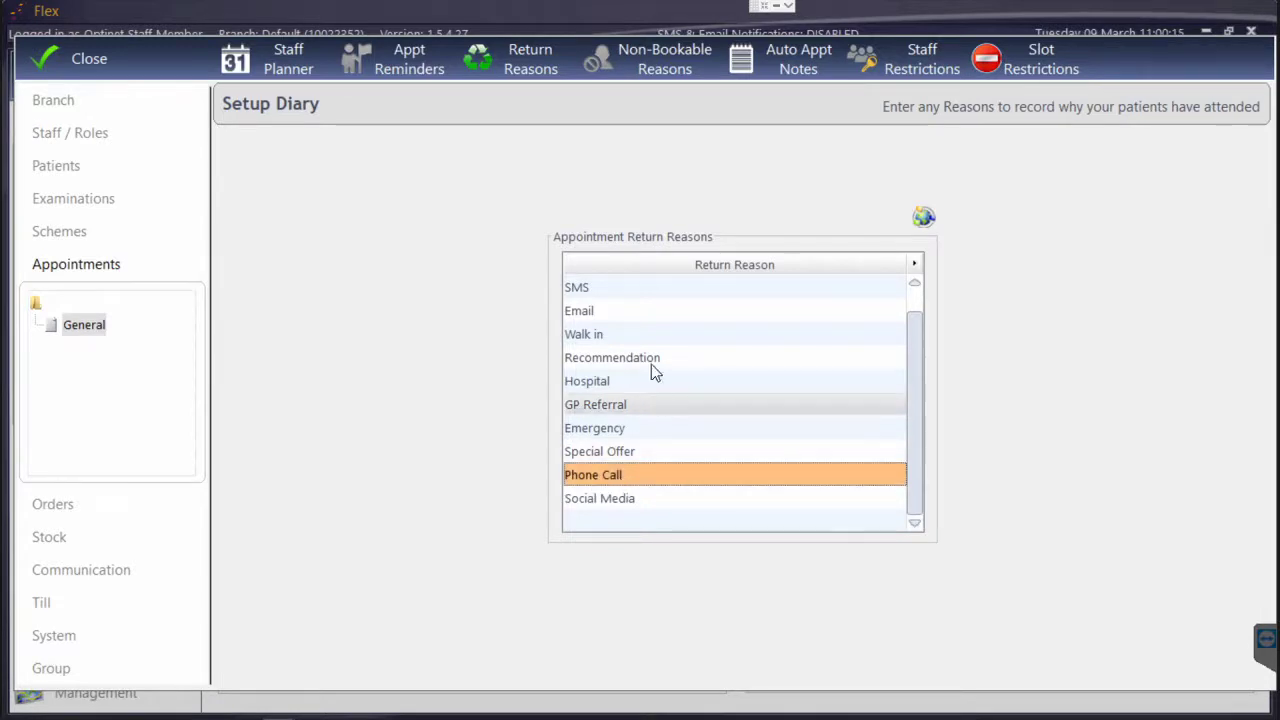
pyautogui.scroll(1, 647, 344)
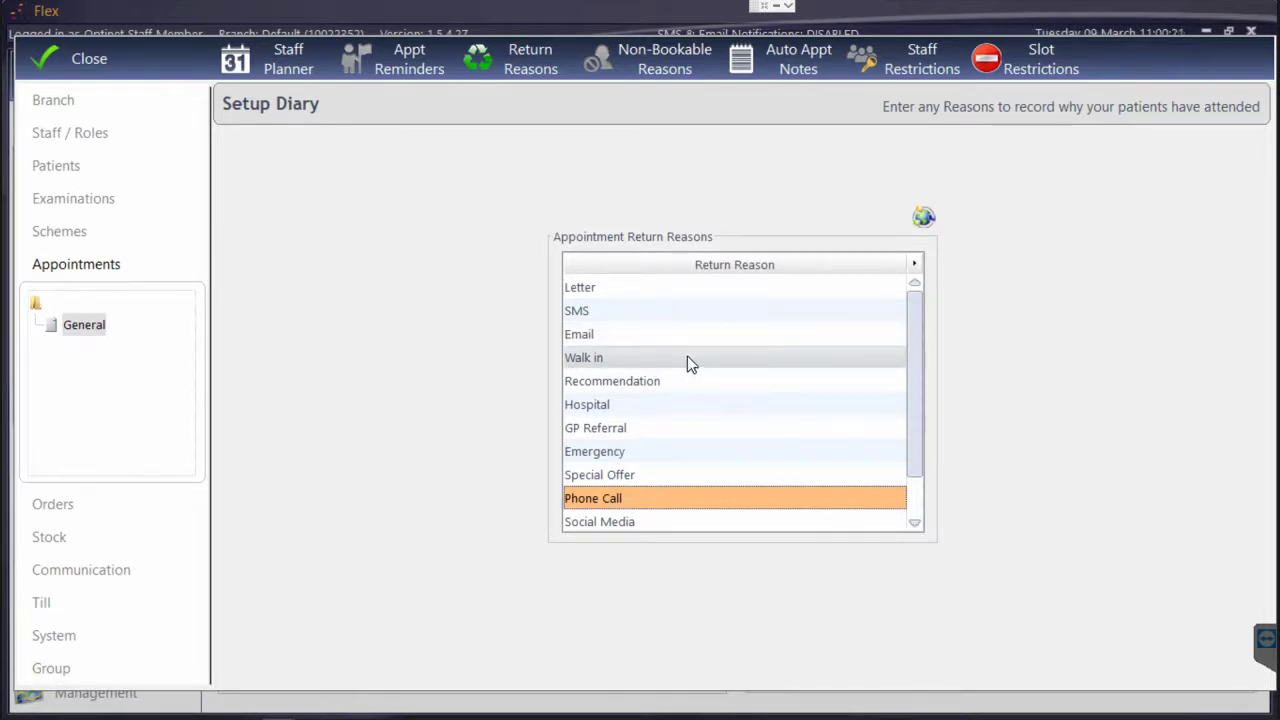
pyautogui.click(650, 76)
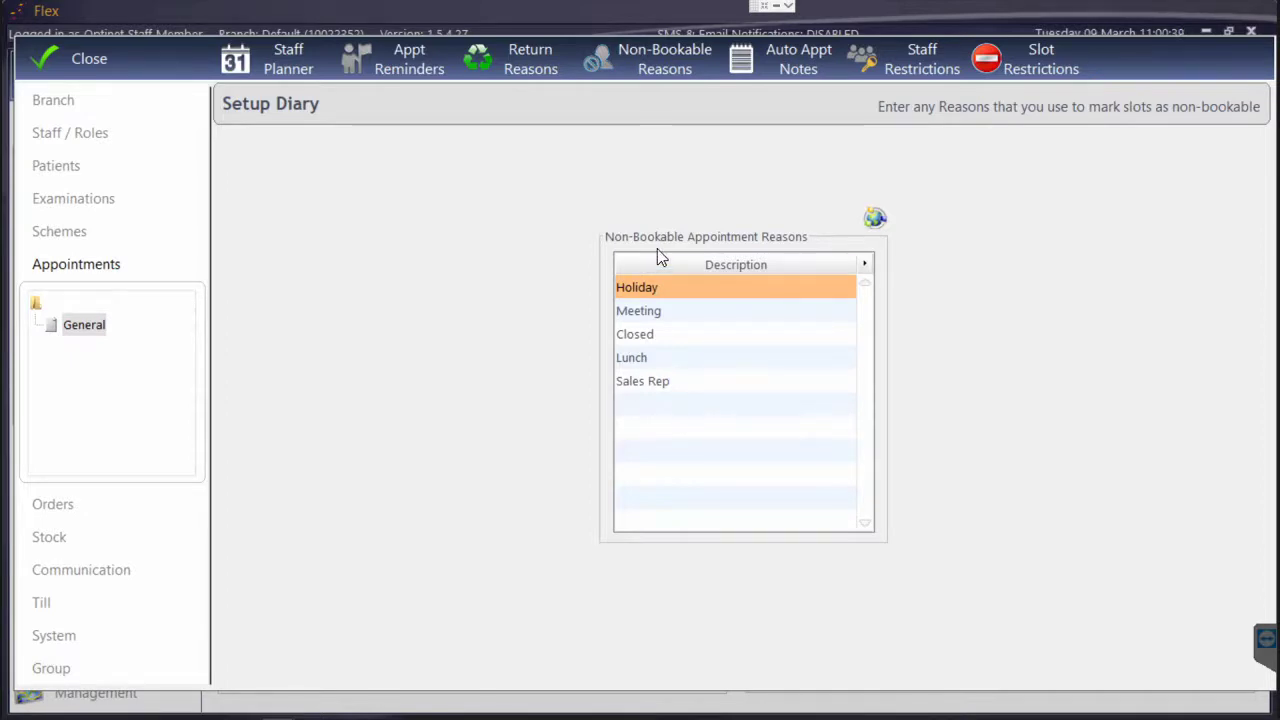
# Activate automatic appointment notes with patient age, setting private and NHS descriptions to PRV and NHS
pyautogui.click(806, 64)
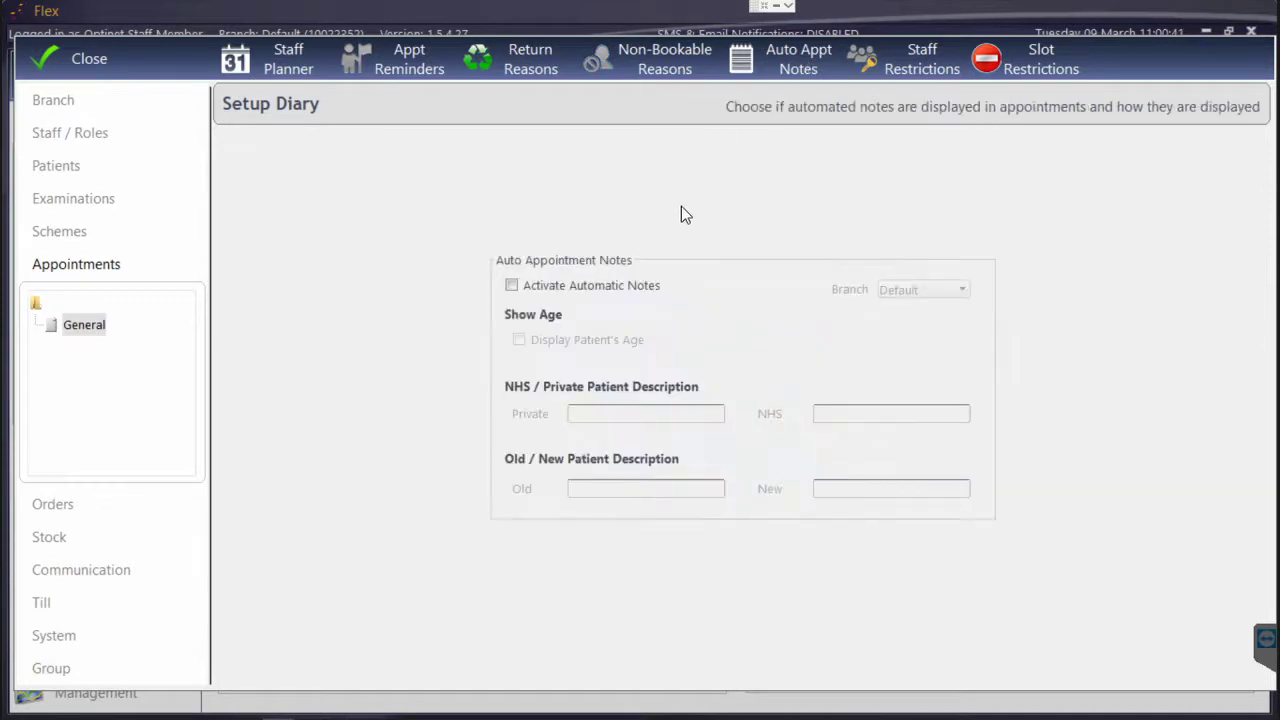
pyautogui.click(546, 288)
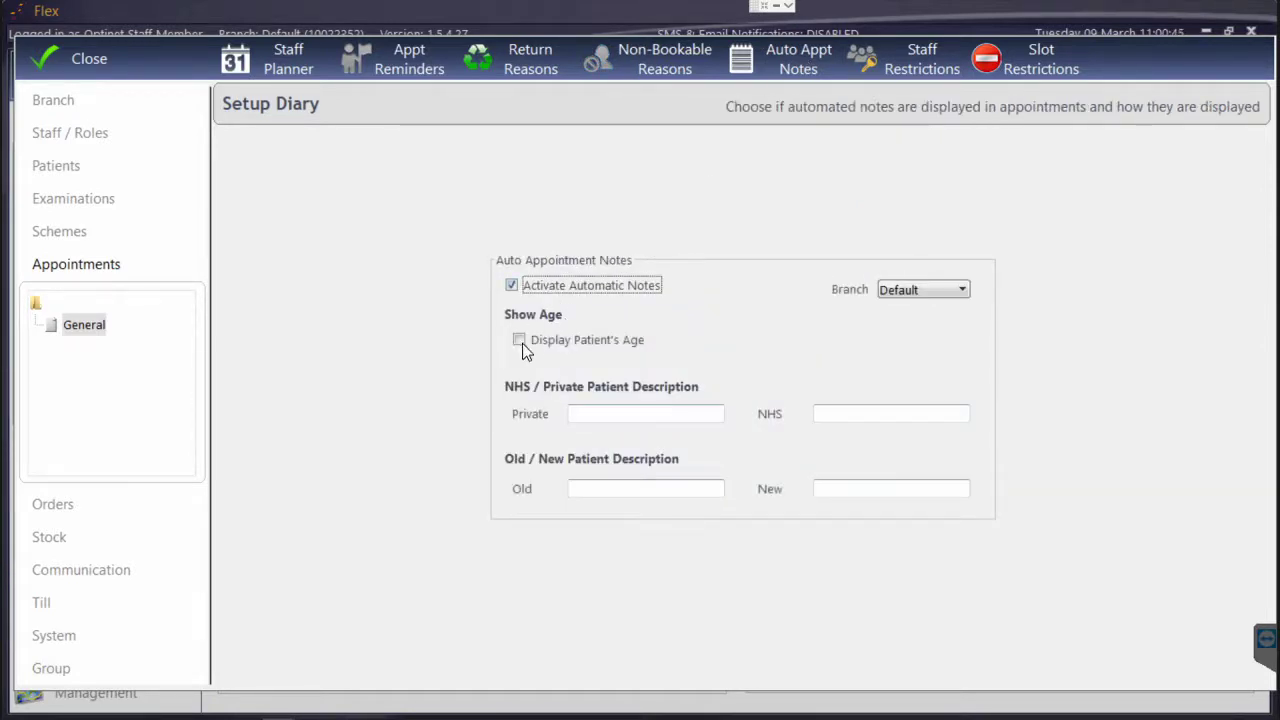
pyautogui.click(609, 341)
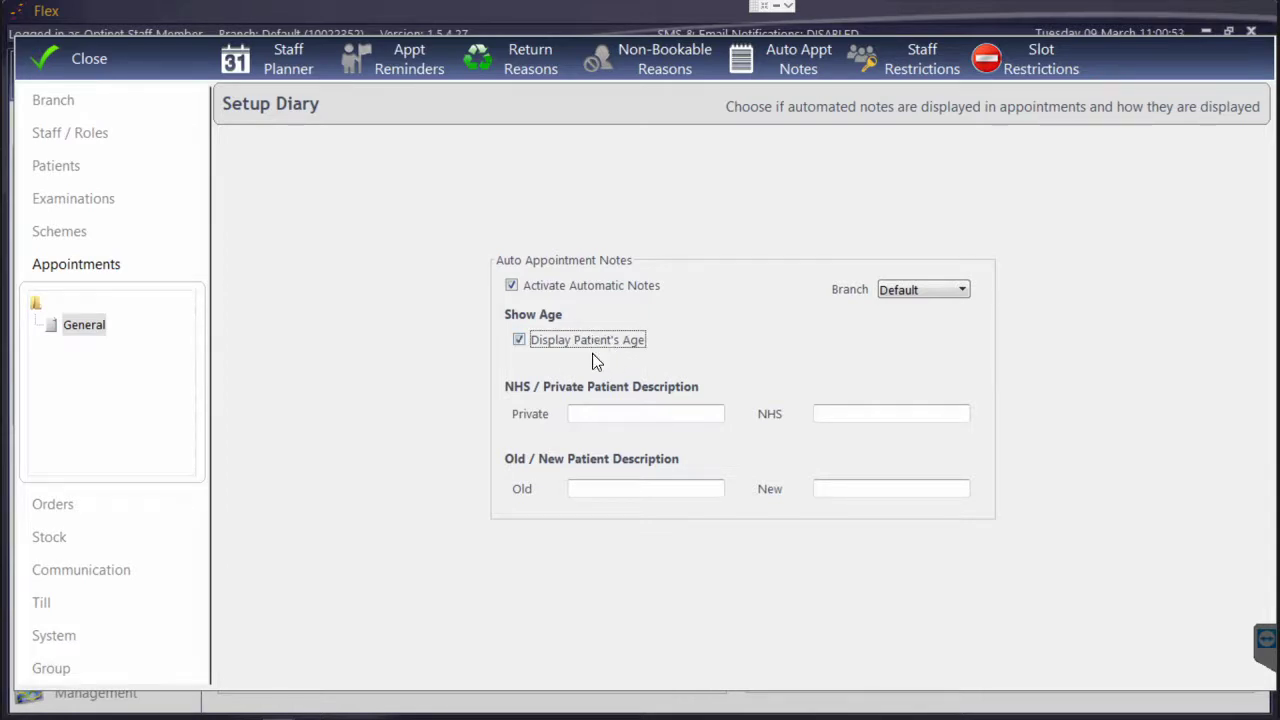
pyautogui.click(624, 410)
pyautogui.write('NHS')
pyautogui.click(830, 413)
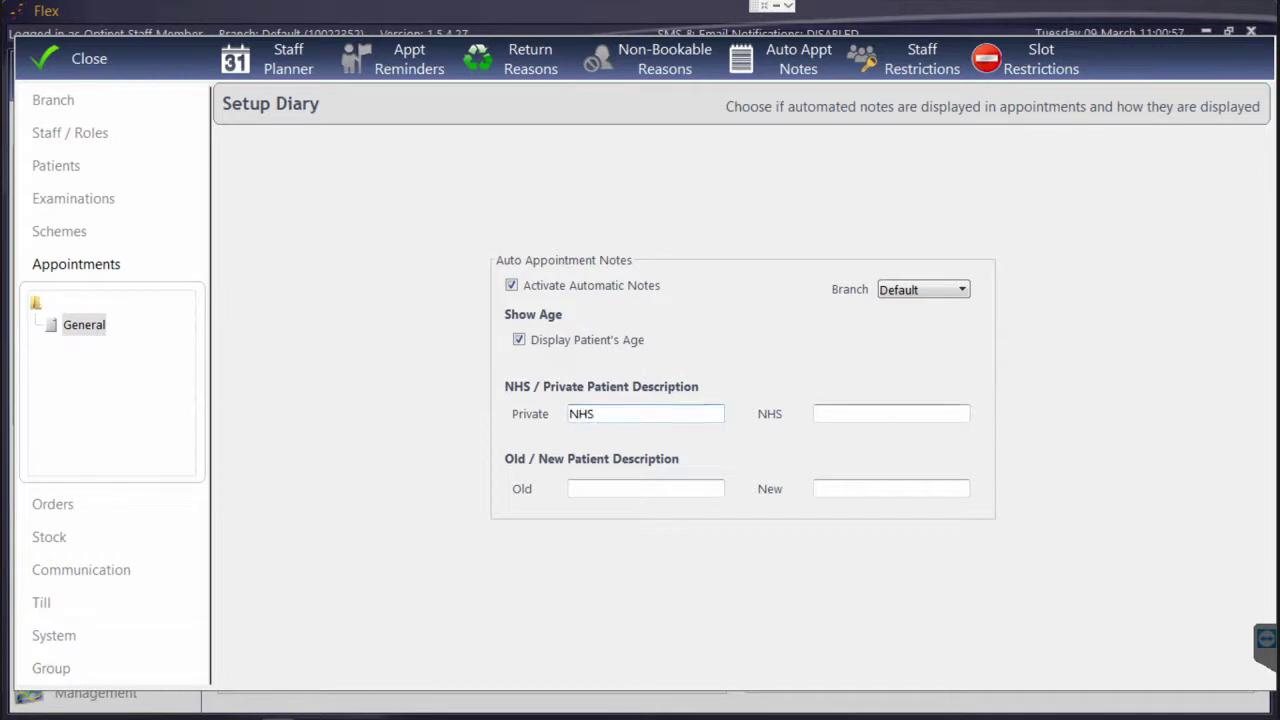
pyautogui.write('PRV')
pyautogui.press('BackSpace')
pyautogui.press('BackSpace')
pyautogui.press('BackSpace')
pyautogui.write('NHS')
pyautogui.hotkey('shift', 'Tab')
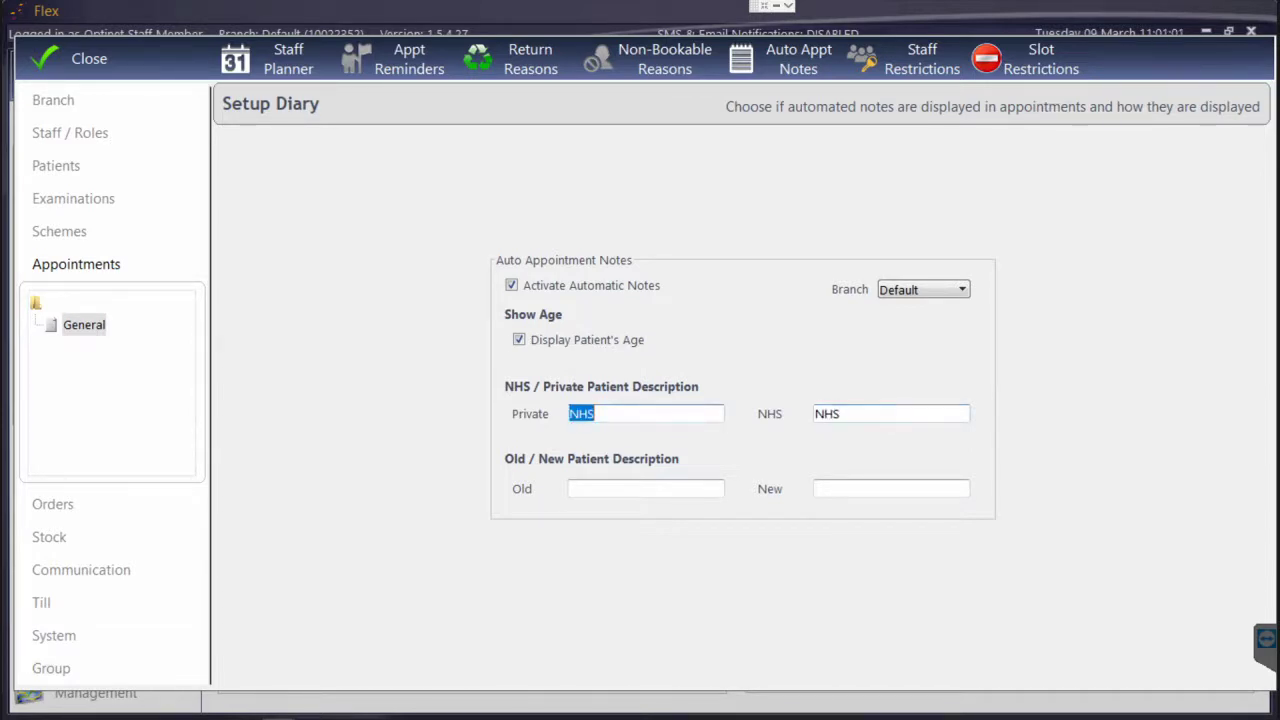
pyautogui.write('PRV')
# Set the old and new patient descriptions to OP and NP
pyautogui.click(645, 491)
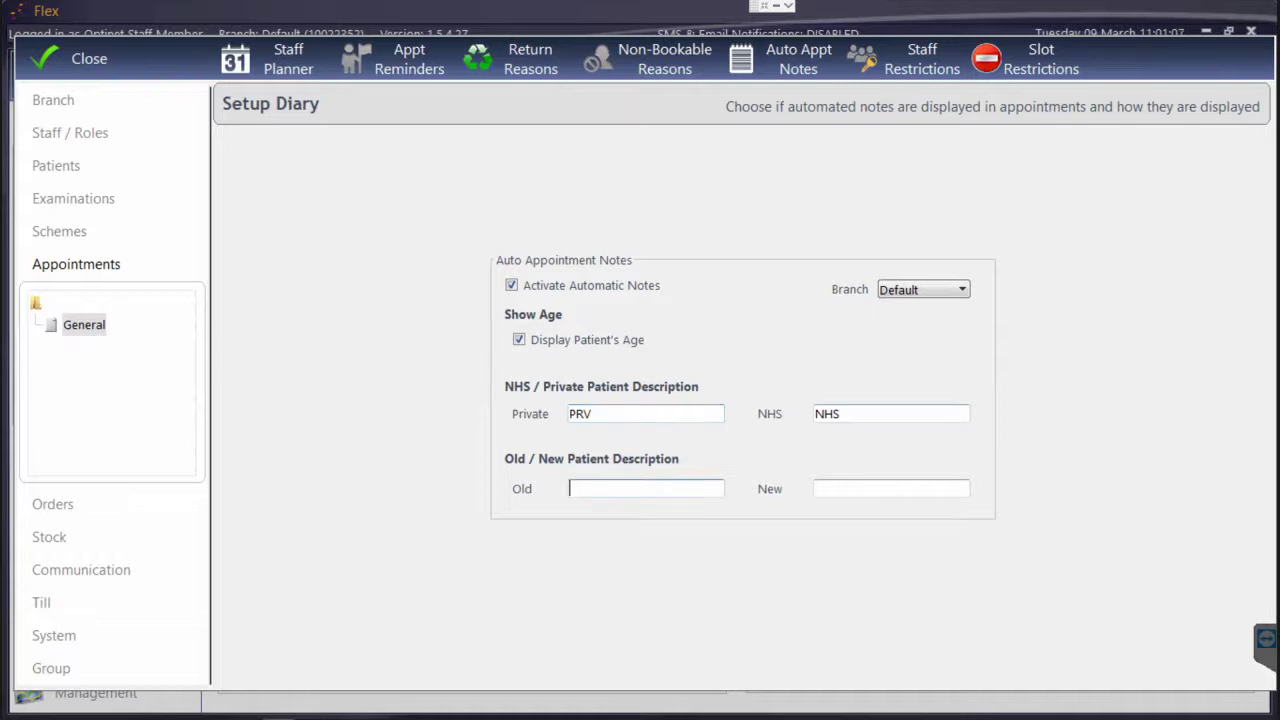
pyautogui.write('OP')
pyautogui.press('Tab')
pyautogui.write('NP')
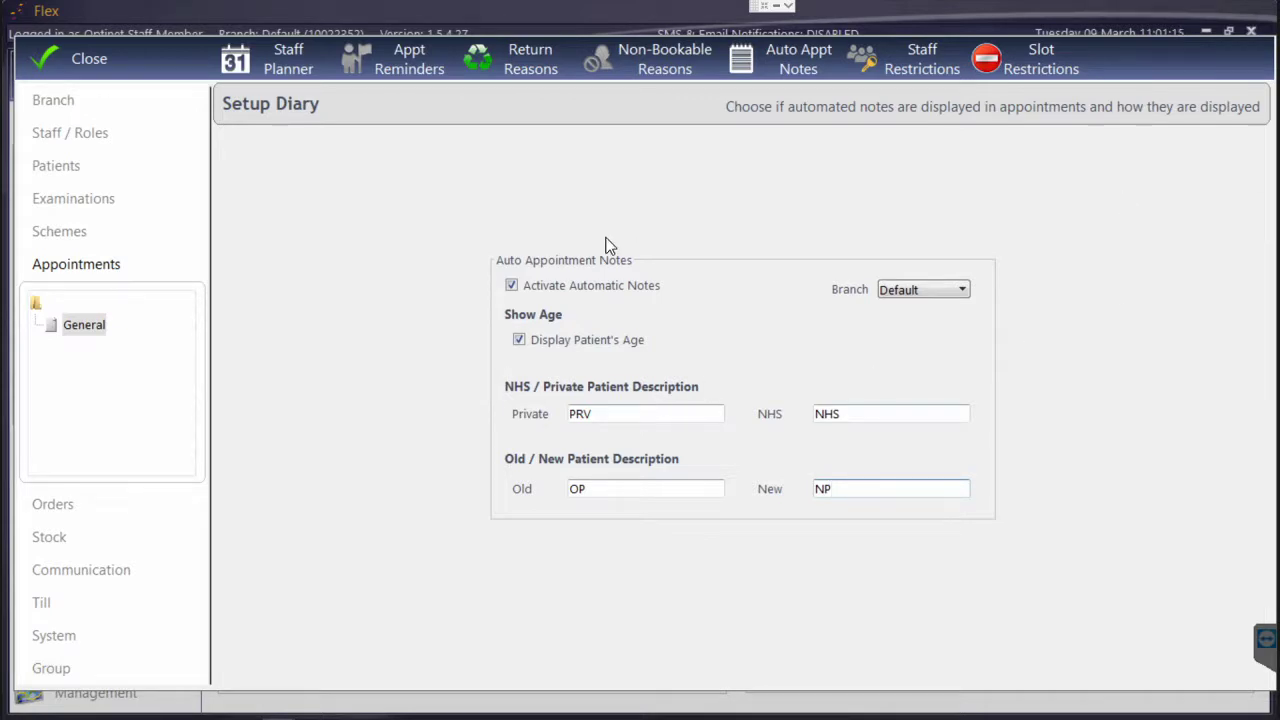
pyautogui.click(920, 60)
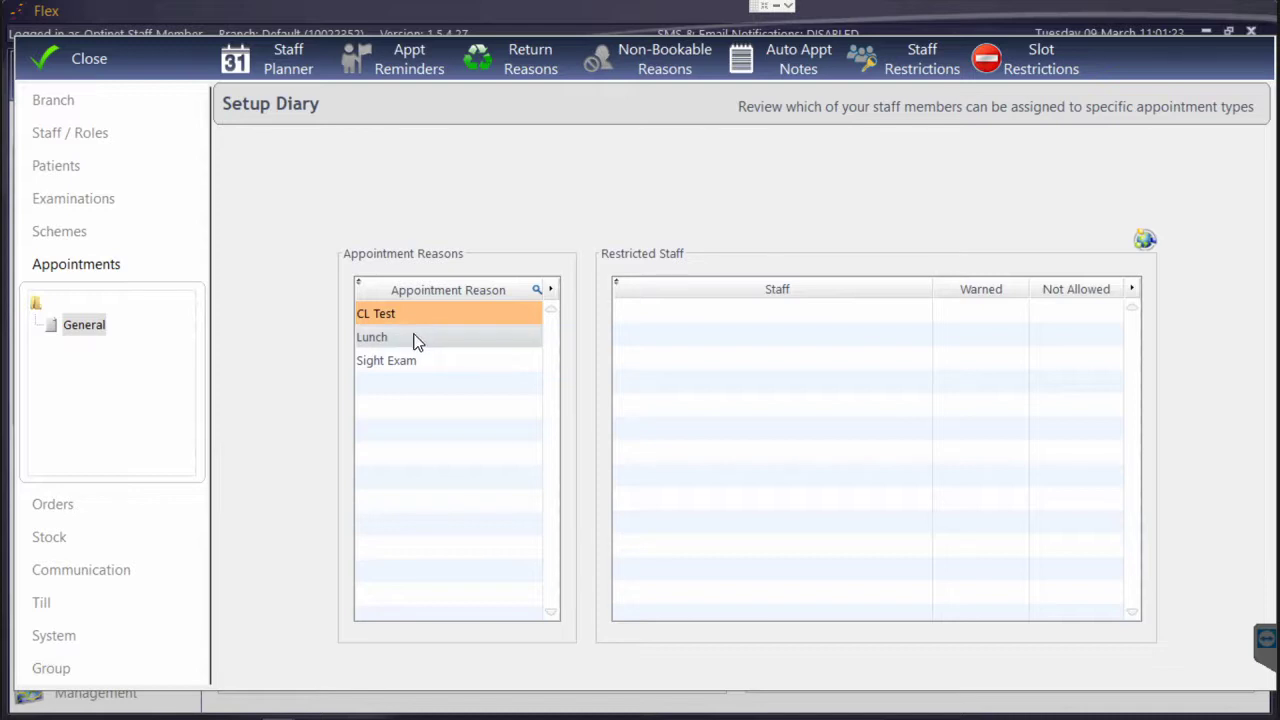
# Mark the Optinet Staff Member as Not Allowed for Sight Exam appointments
pyautogui.click(505, 358)
pyautogui.click(743, 317)
pyautogui.click(740, 315)
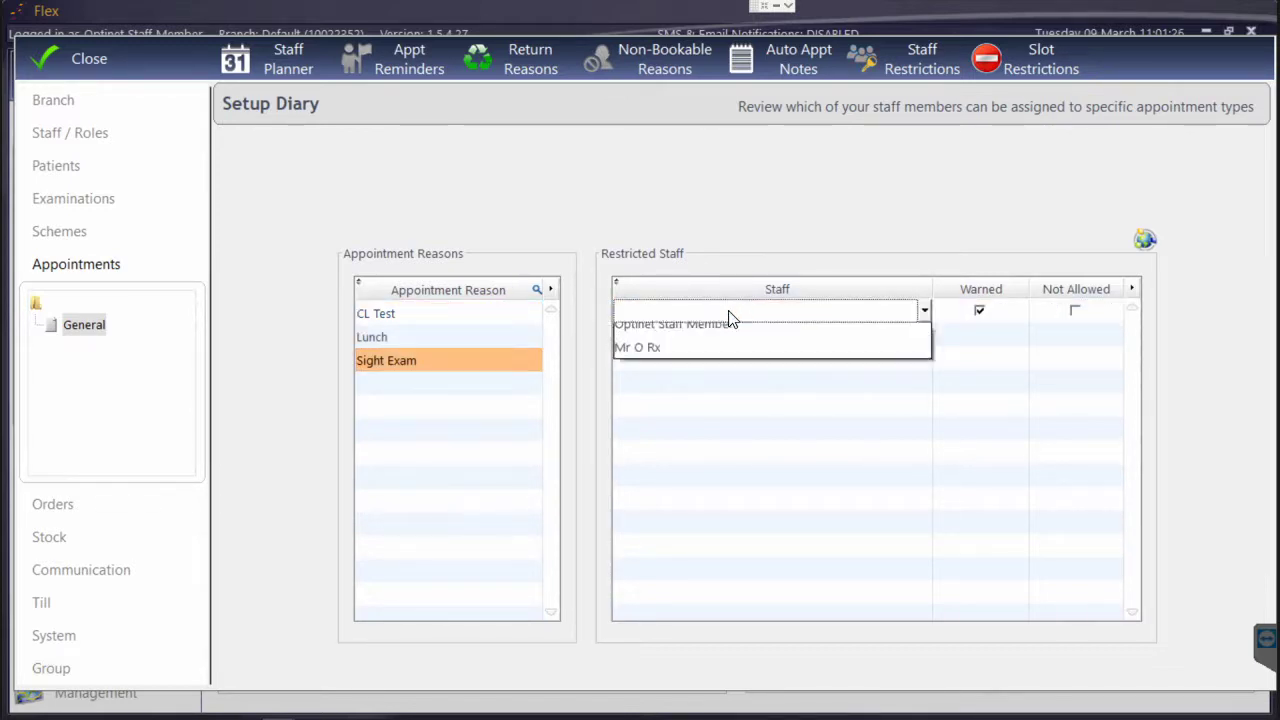
pyautogui.click(697, 340)
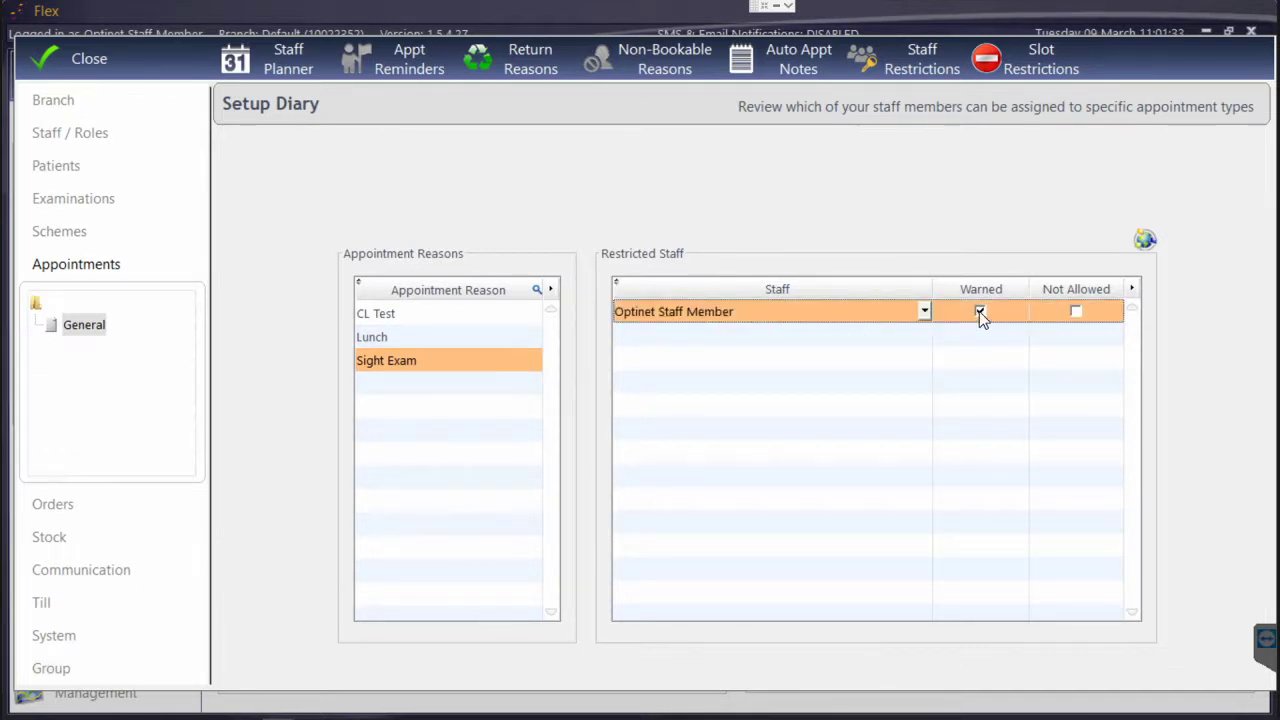
pyautogui.click(1075, 313)
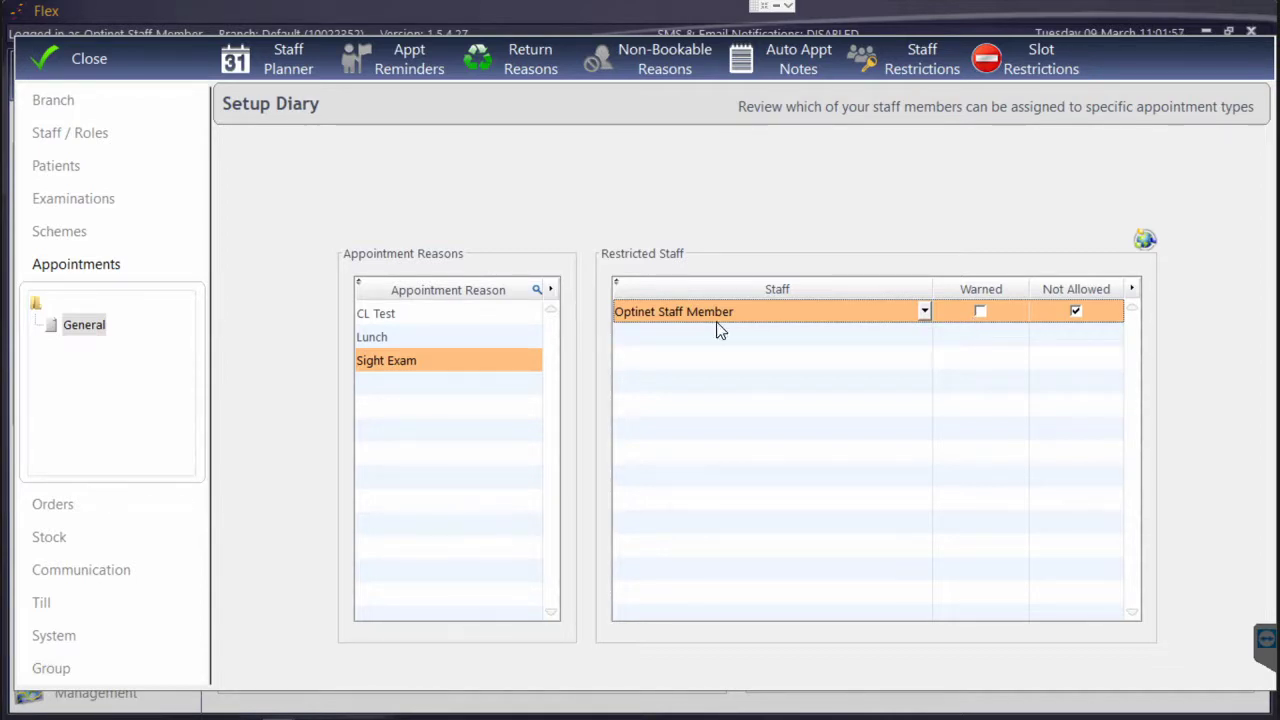
pyautogui.click(452, 318)
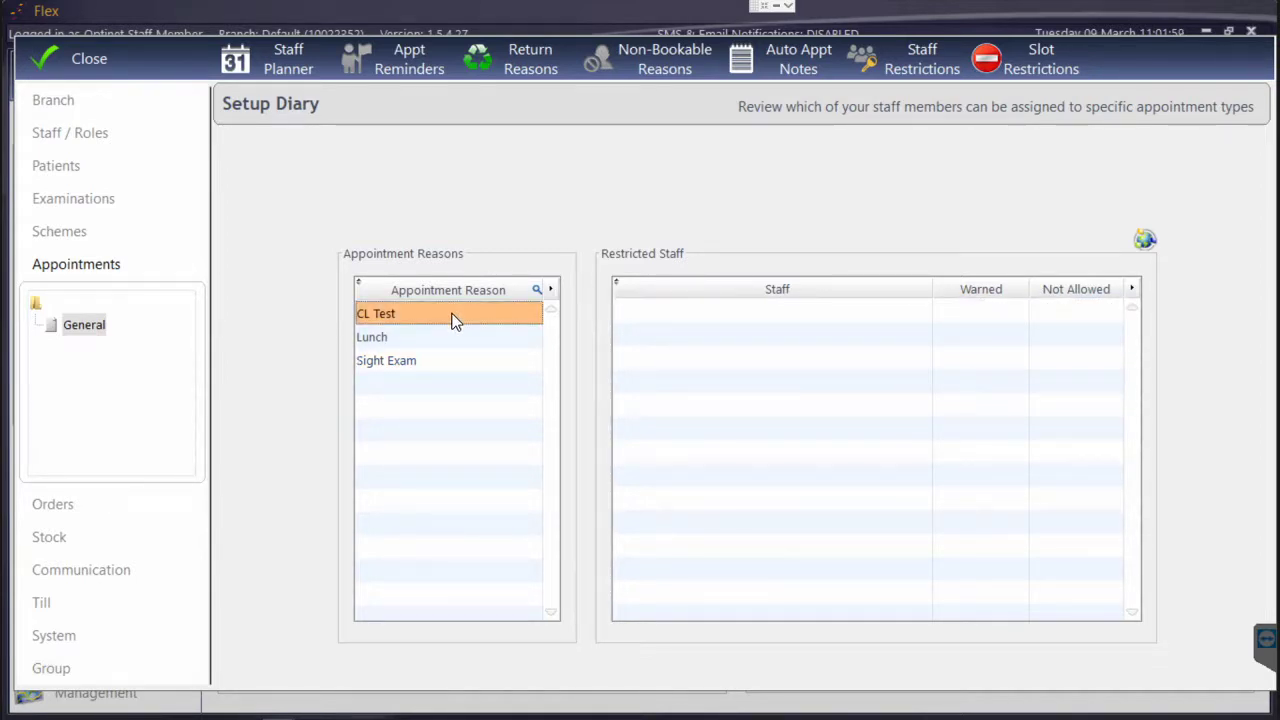
pyautogui.click(1057, 55)
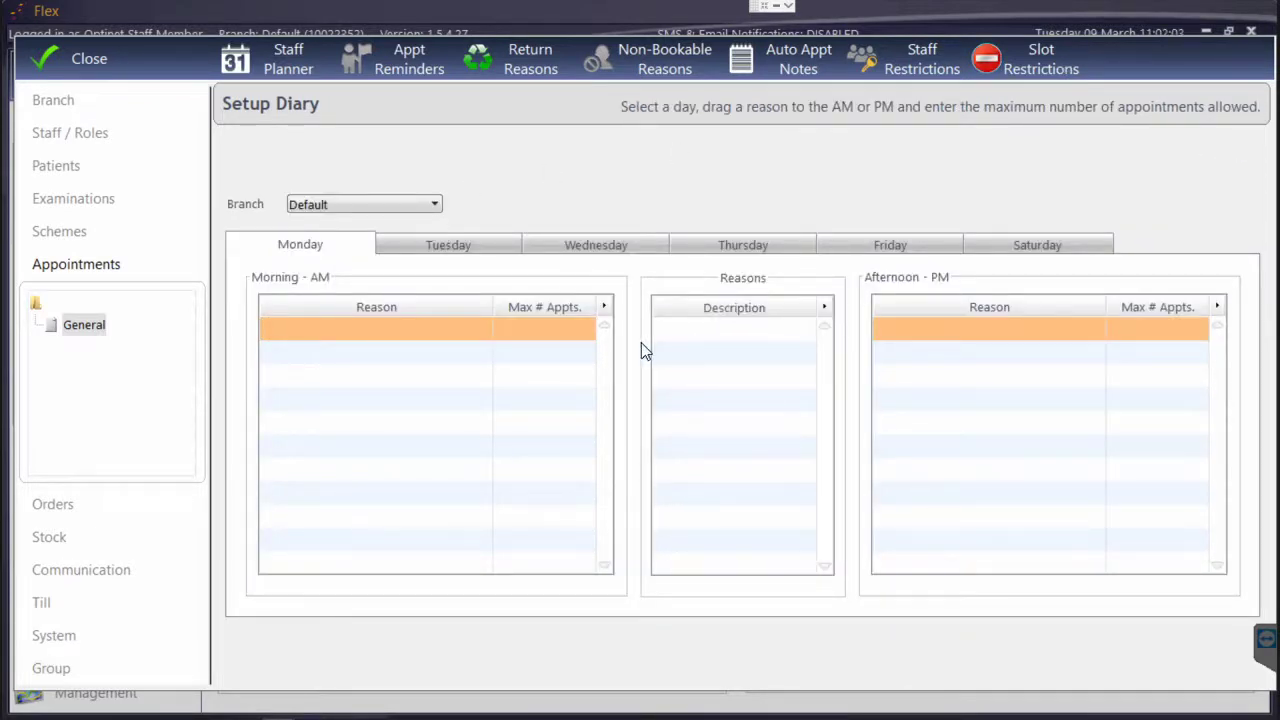
# Select the first Monday morning reason row, then switch to the Staff/Room Planner
pyautogui.click(447, 330)
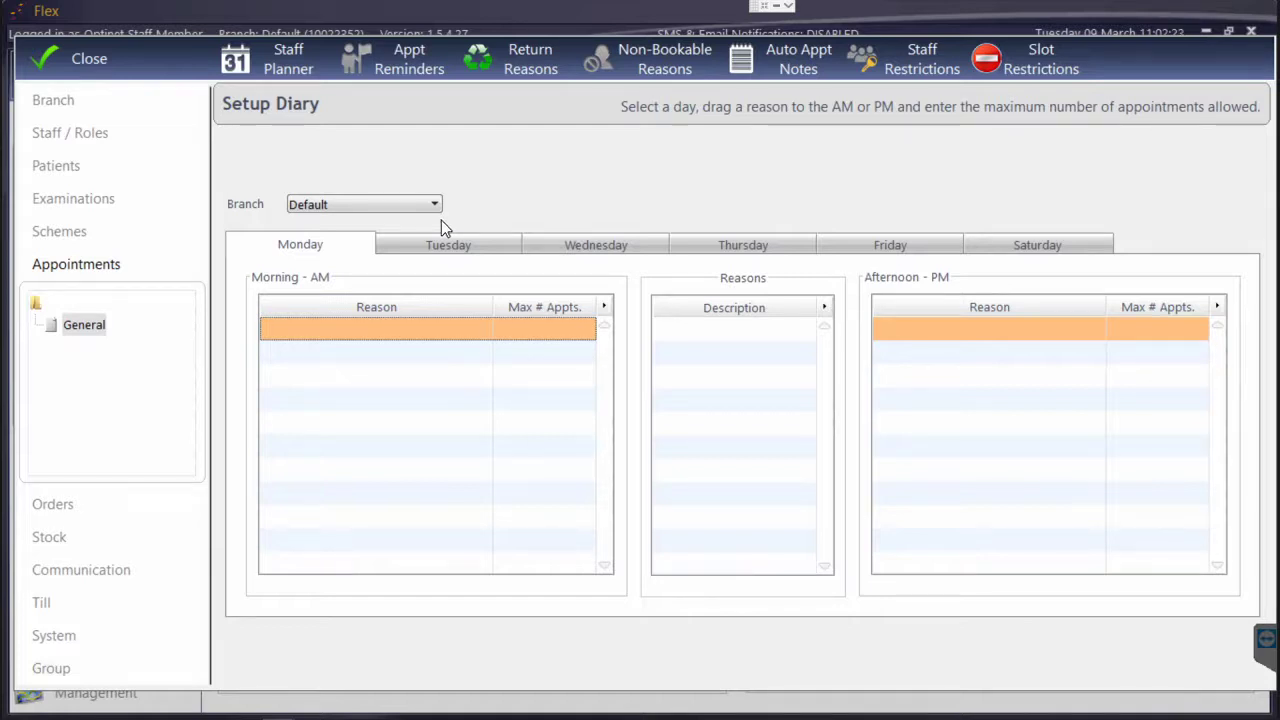
pyautogui.click(293, 63)
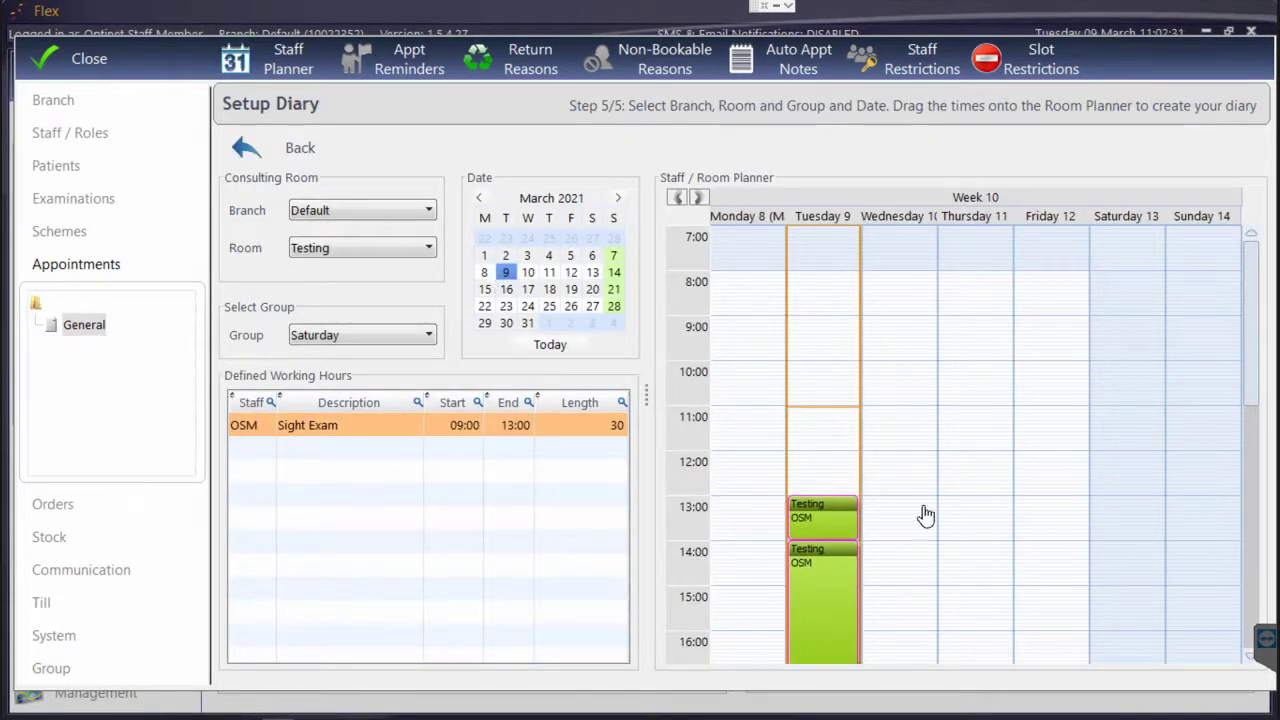
# Narrow the calendar selection back to 9 March, then go to the Branch setup page
pyautogui.click(527, 272)
pyautogui.keyDown('ctrl'); pyautogui.click(527, 289); pyautogui.keyUp('ctrl')
pyautogui.keyDown('ctrl'); pyautogui.click(527, 306); pyautogui.keyUp('ctrl')
pyautogui.keyDown('ctrl'); pyautogui.click(570, 272); pyautogui.keyUp('ctrl')
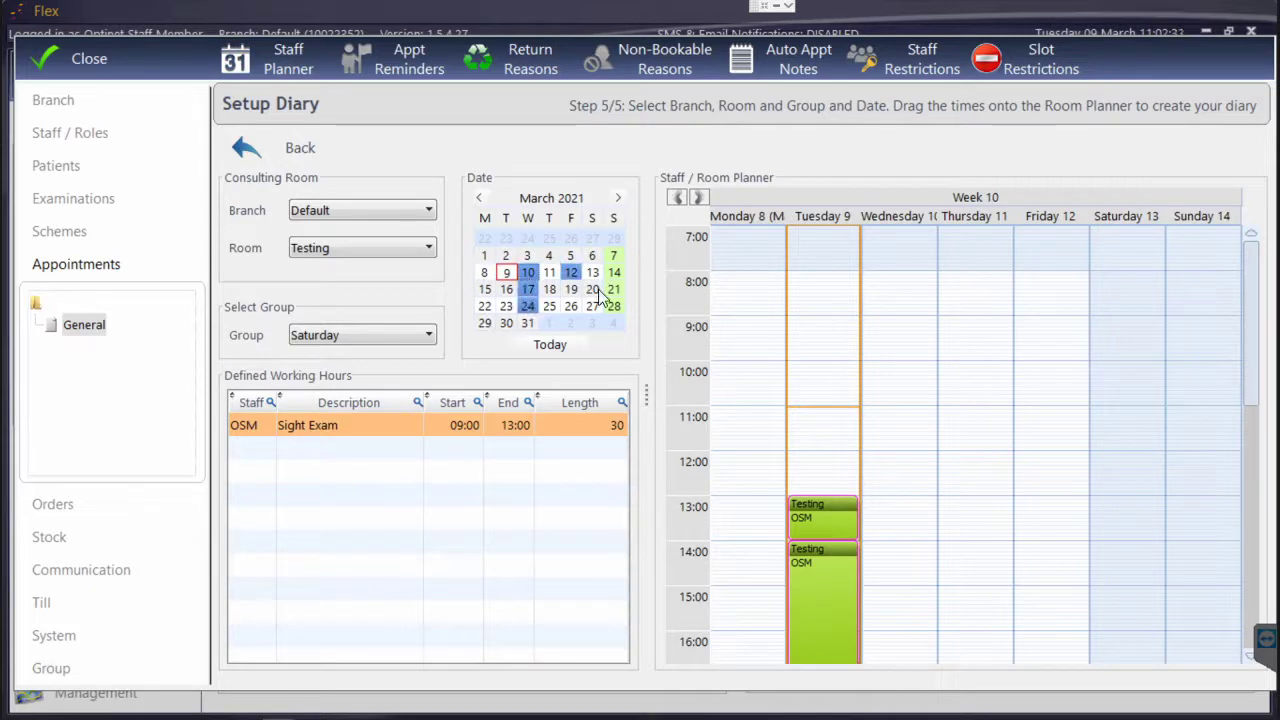
pyautogui.click(843, 374)
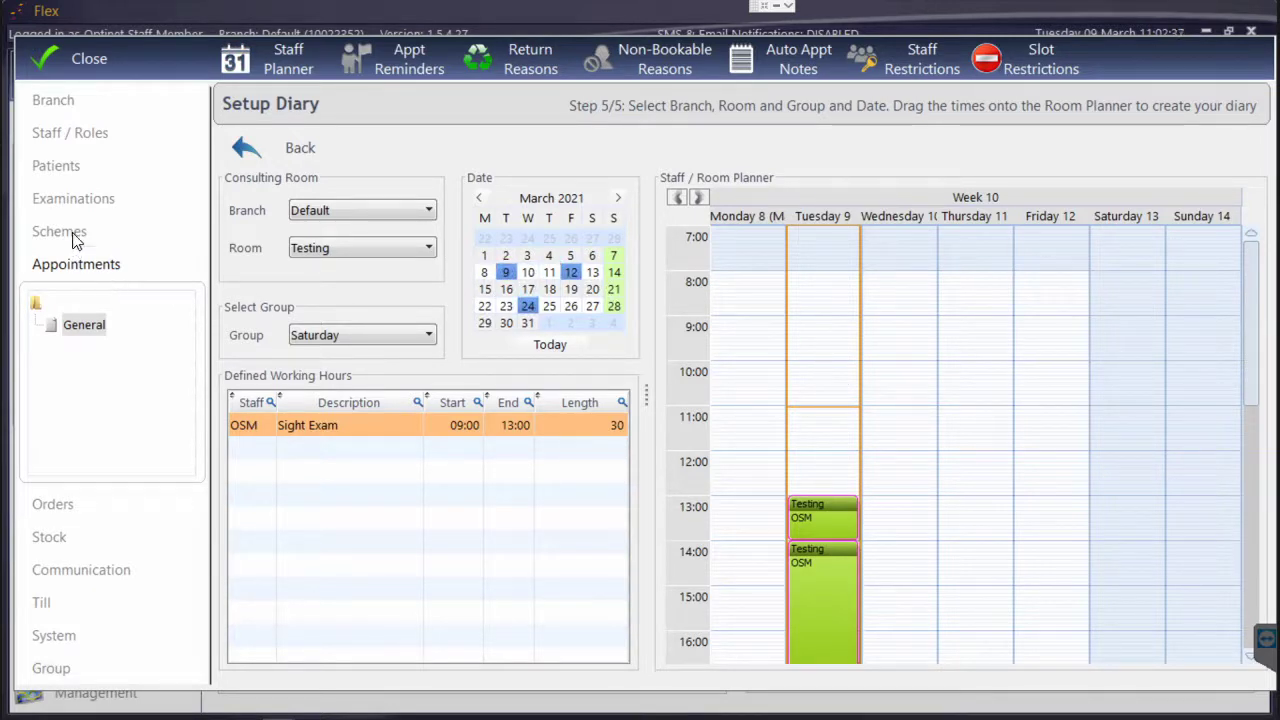
pyautogui.click(62, 100)
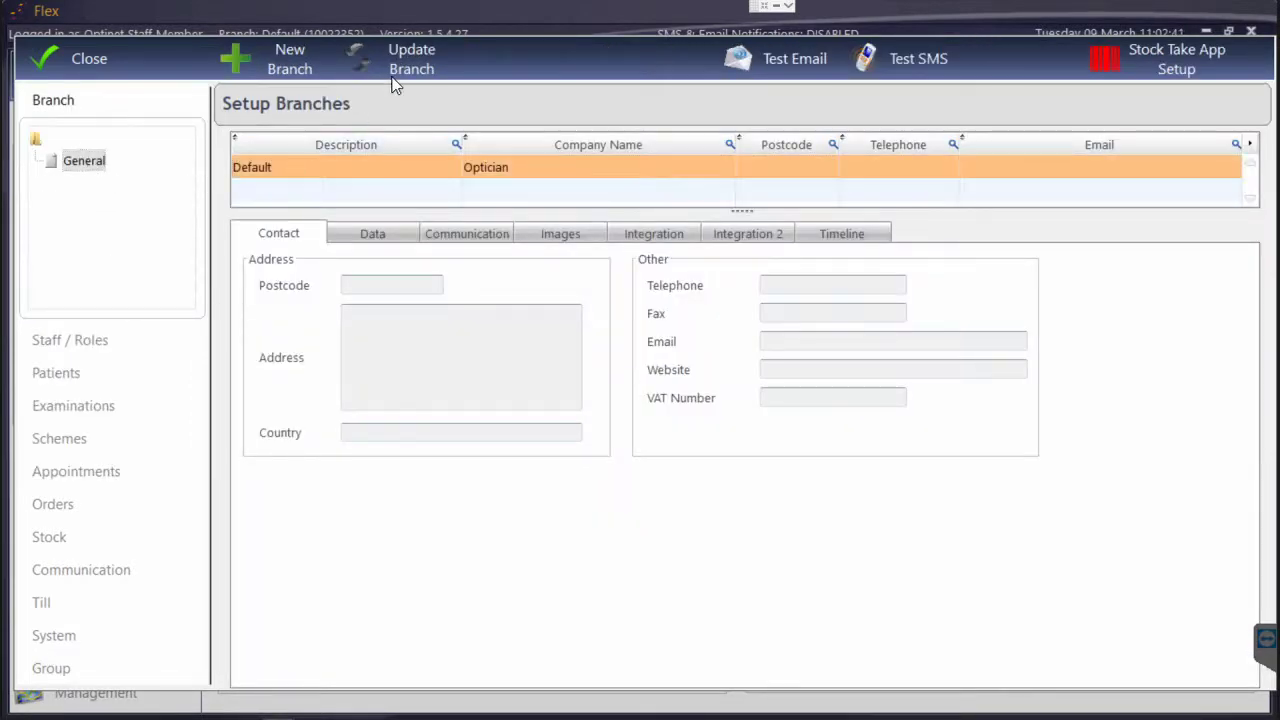
# On the Default branch's Data tab, generate 12 weeks ahead, set the NHS warning days, and save
pyautogui.click(396, 84)
pyautogui.click(300, 193)
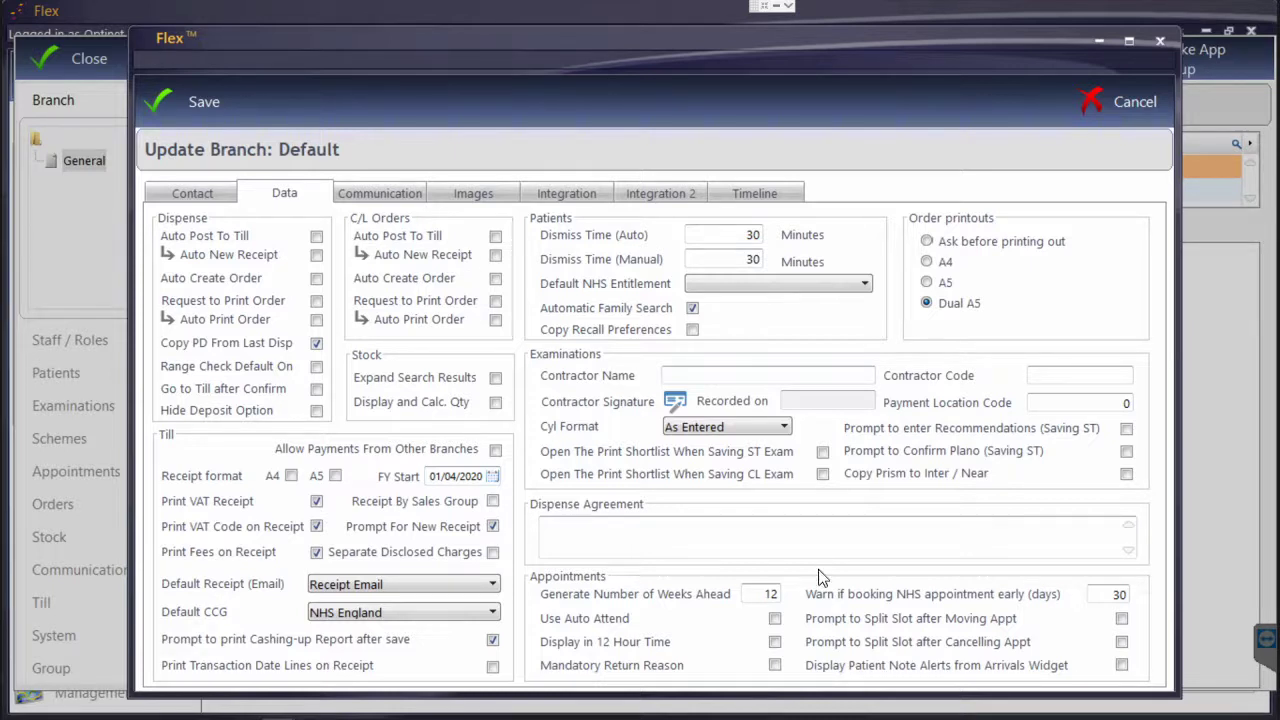
pyautogui.click(745, 596)
pyautogui.press('Tab')
pyautogui.click(186, 101)
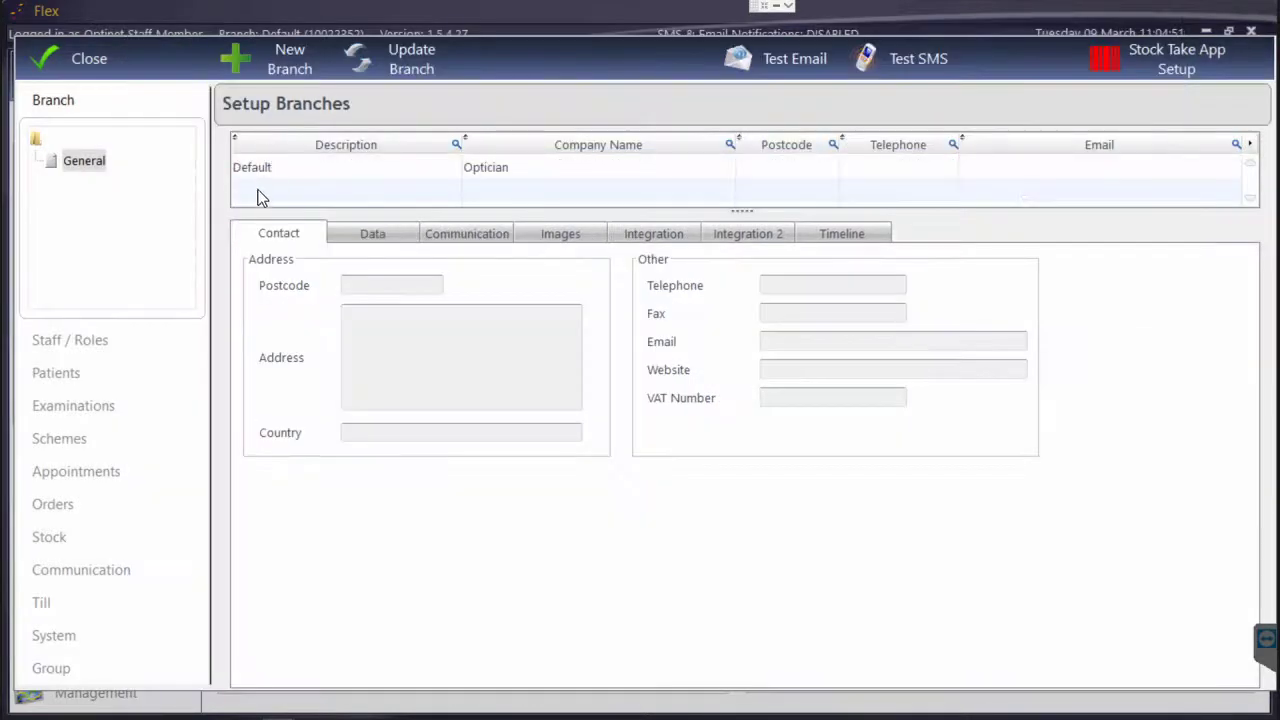
# Leave branch setup and open the 6 Day appointment diary at Tuesday 09 March
pyautogui.click(261, 177)
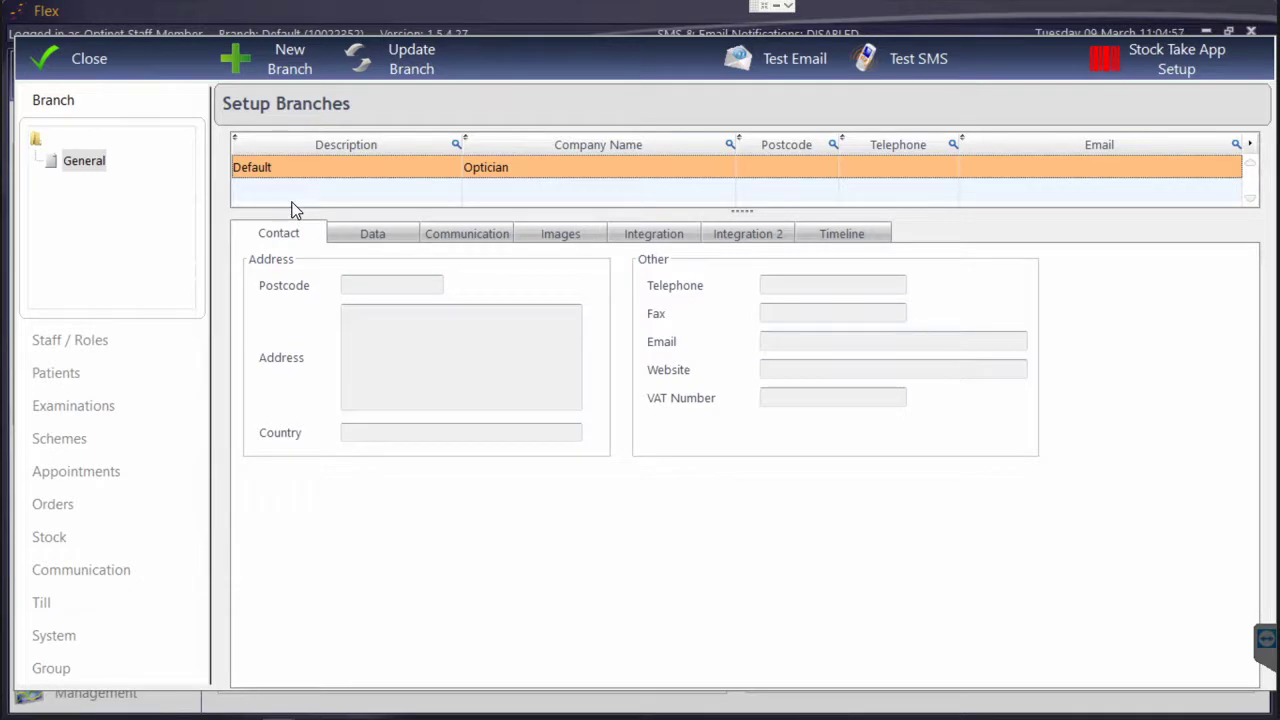
pyautogui.click(189, 331)
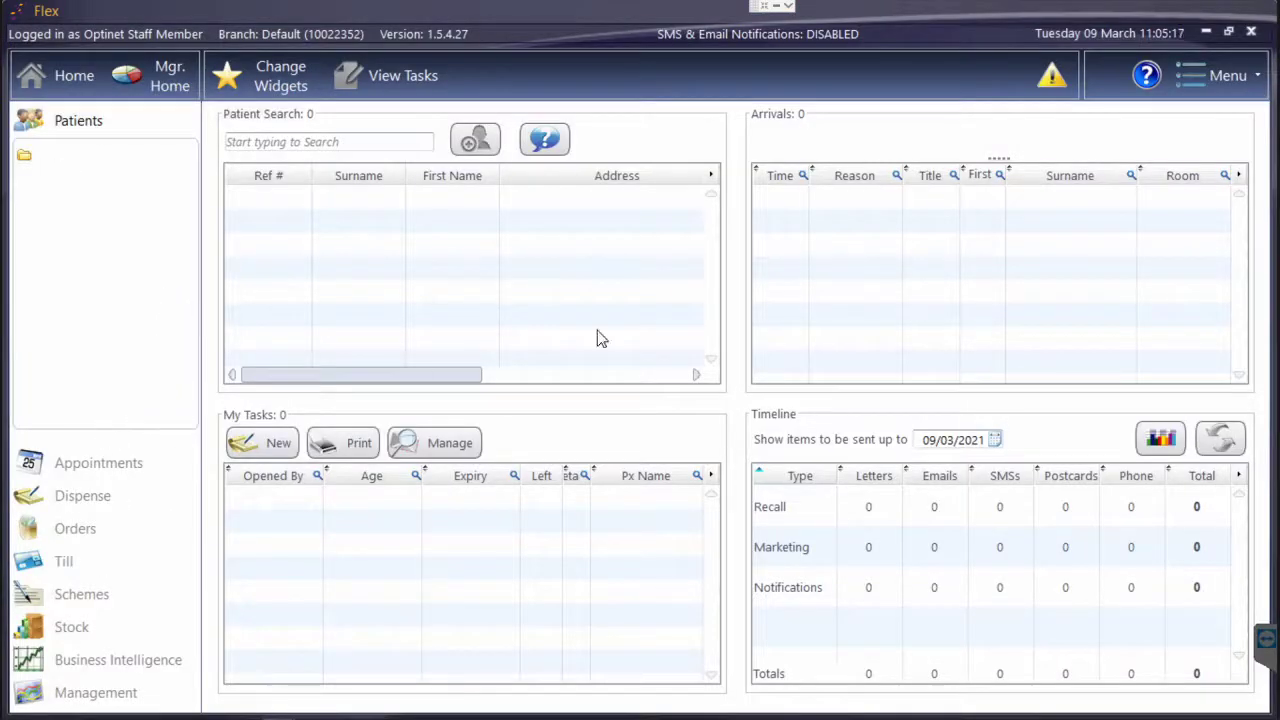
pyautogui.moveTo(1053, 82)
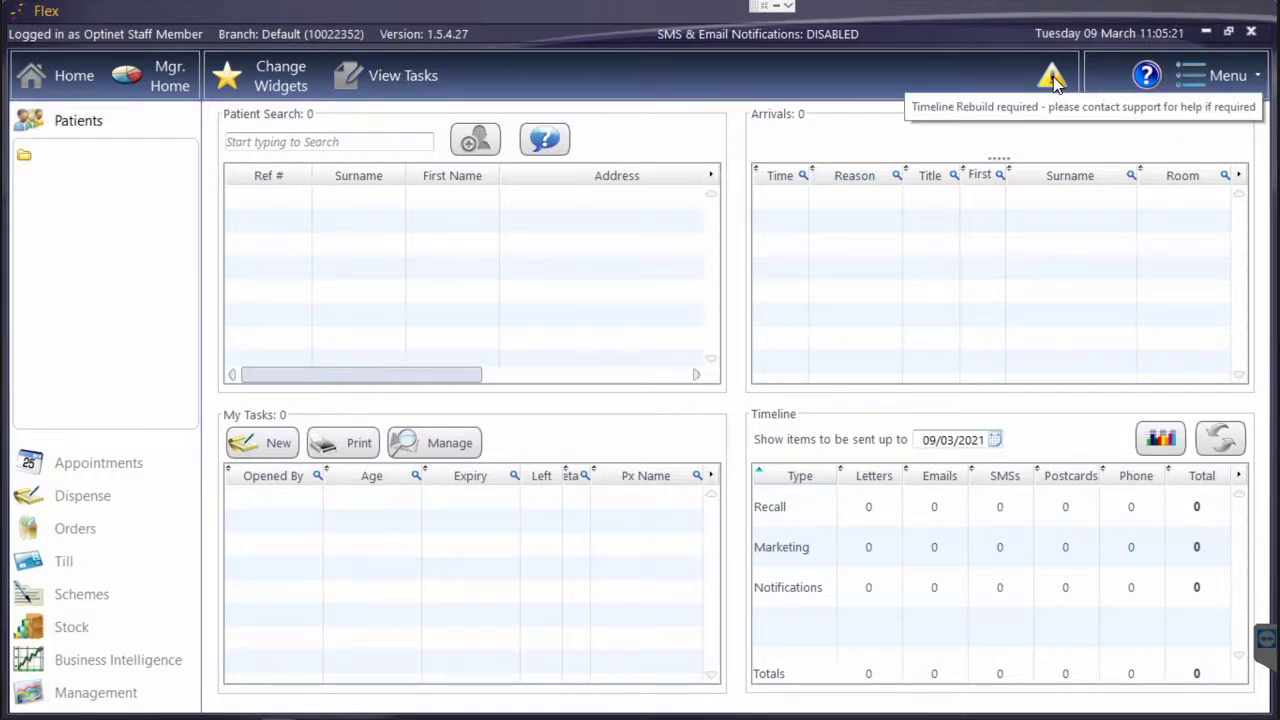
pyautogui.click(125, 462)
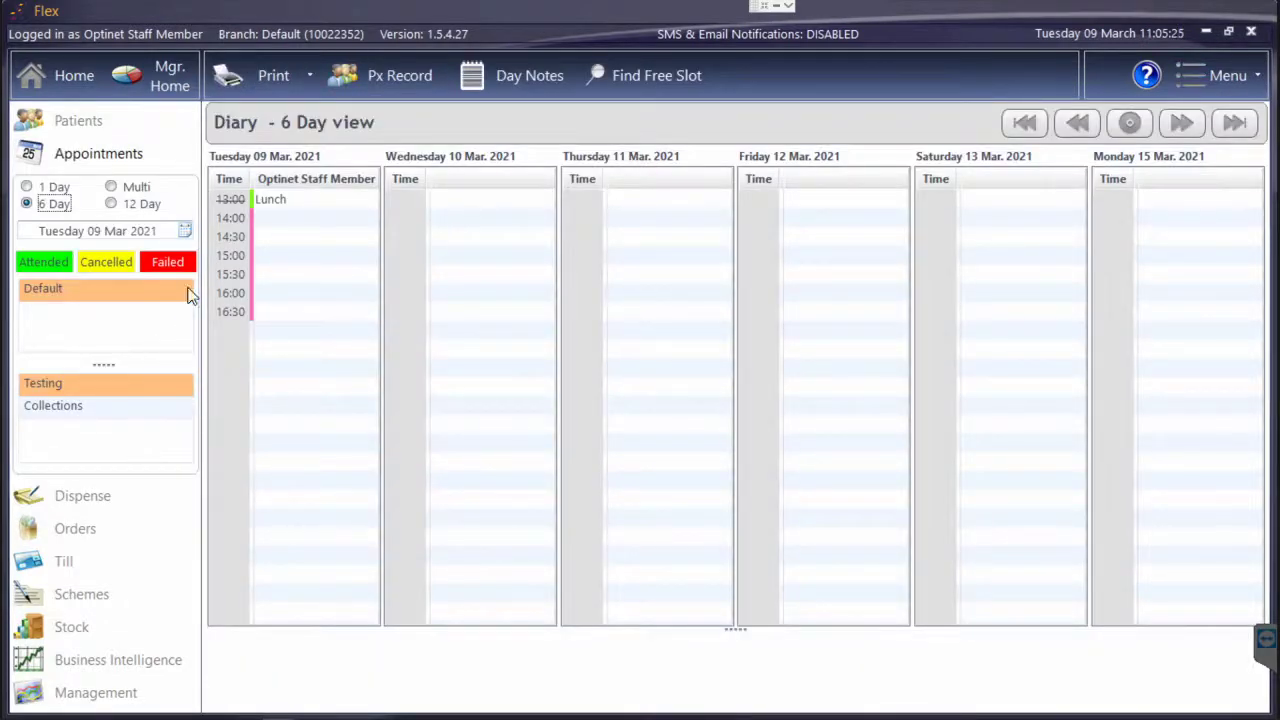
pyautogui.doubleClick(275, 216)
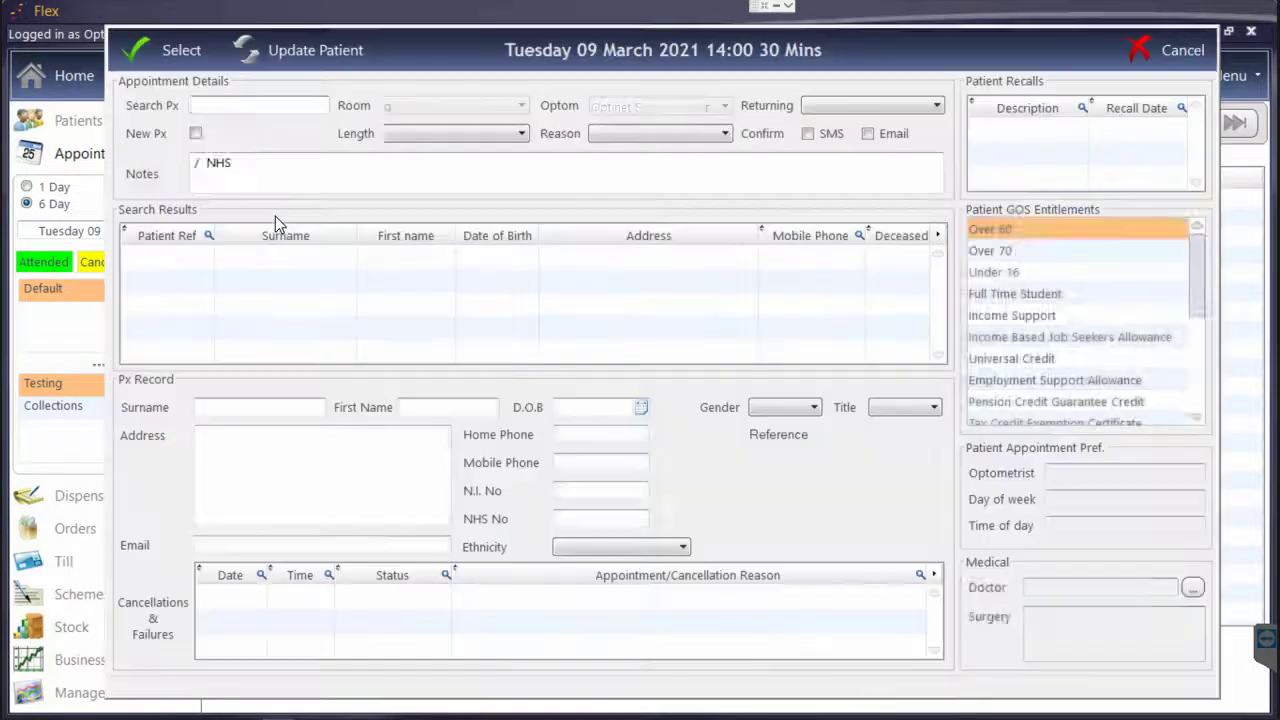
pyautogui.click(615, 134)
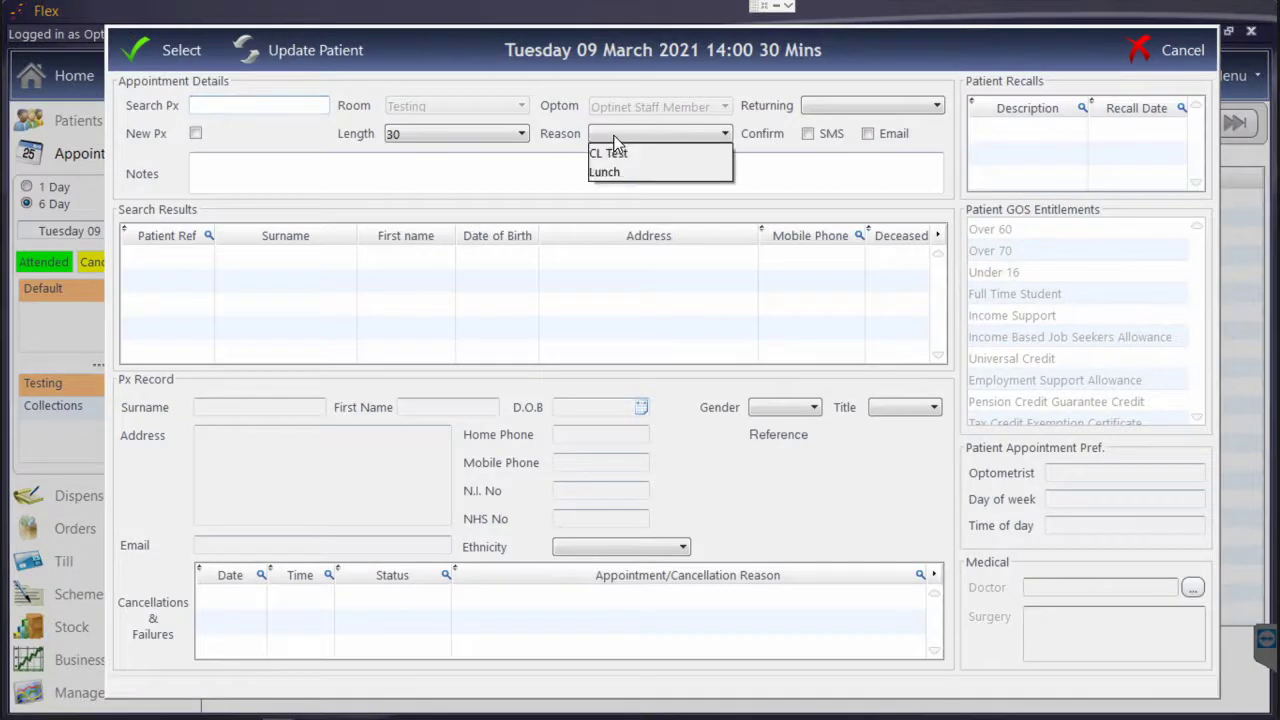
pyautogui.click(615, 134)
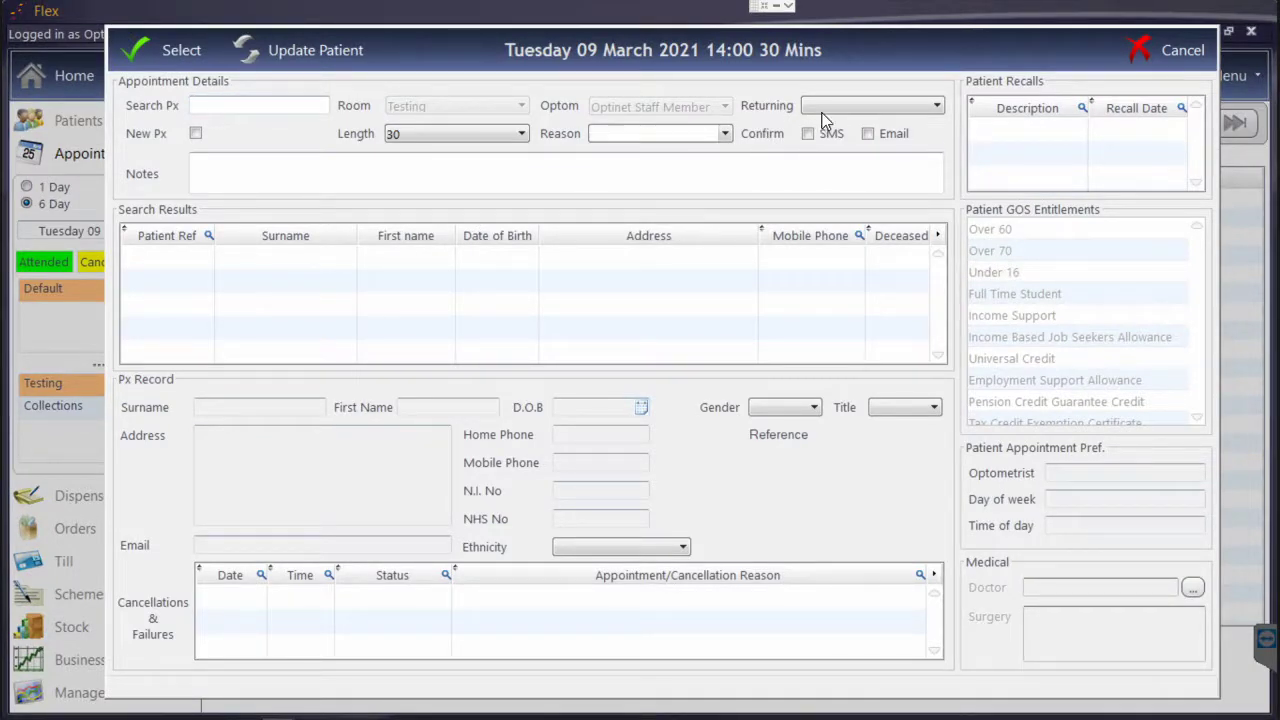
pyautogui.click(862, 105)
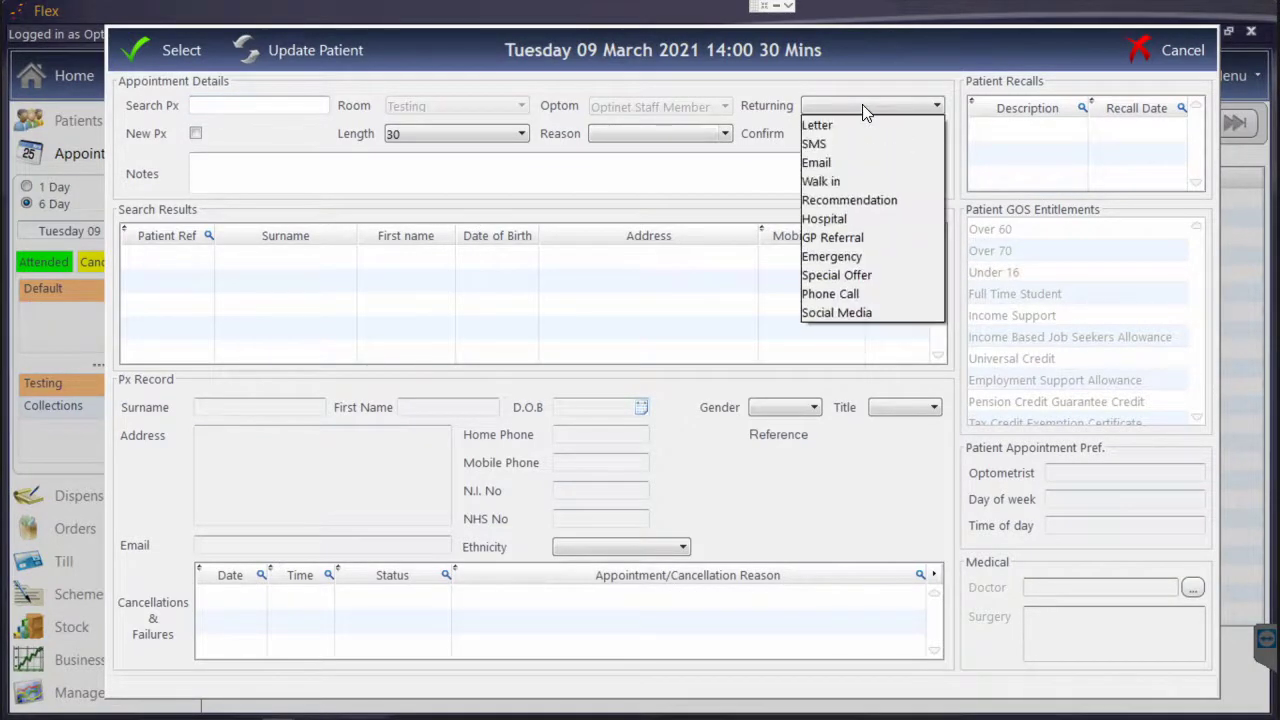
pyautogui.click(862, 105)
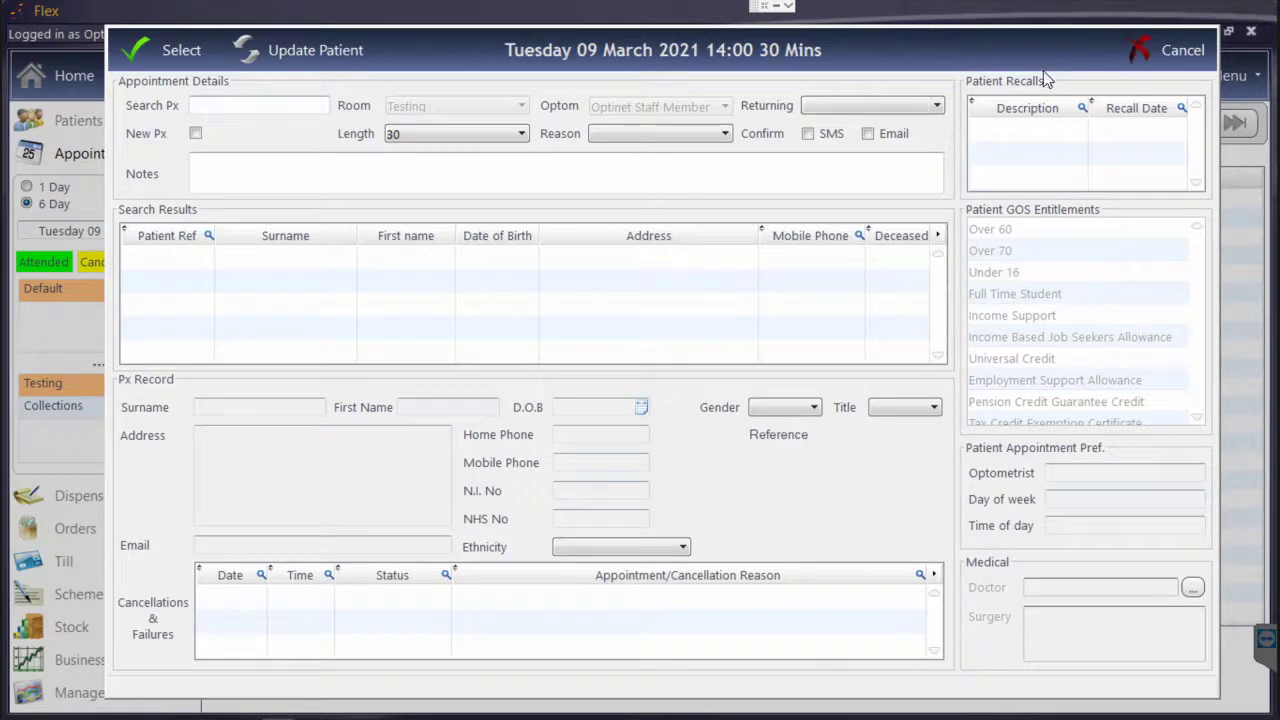
pyautogui.press('Escape')
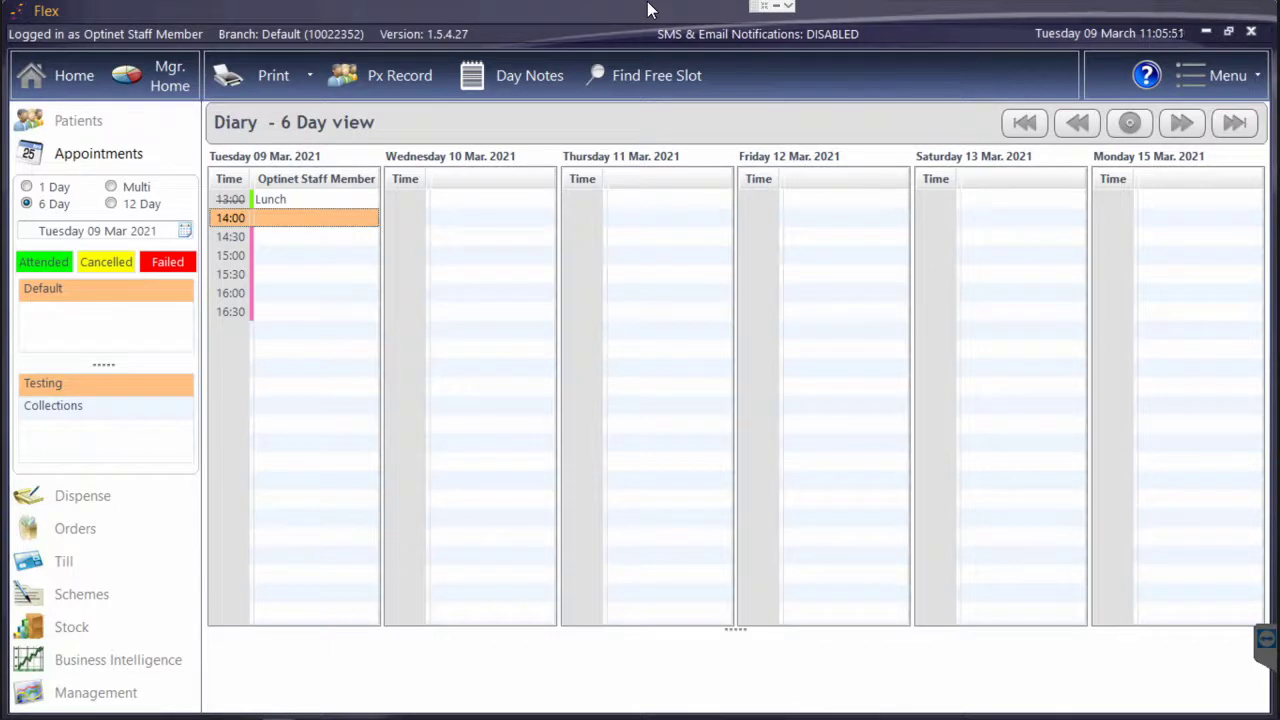
# Open the diary's online help in a maximised browser and go to the Help Centre home page
pyautogui.click(1154, 72)
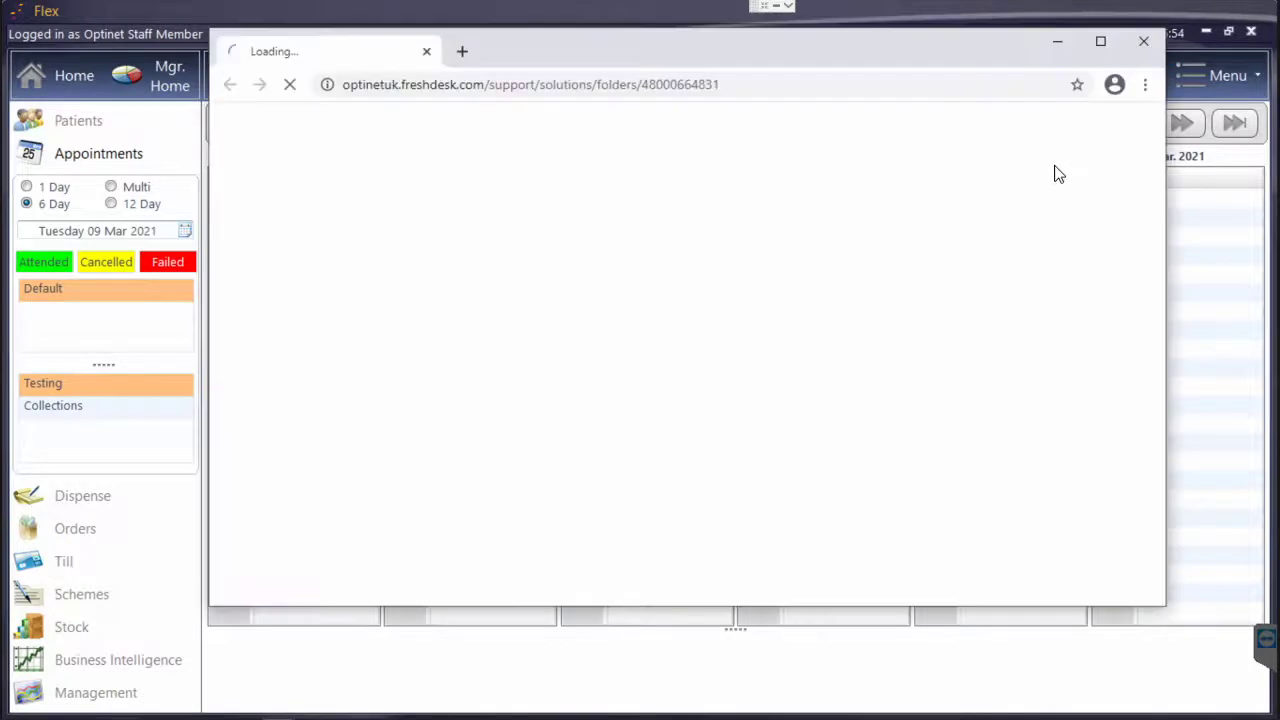
pyautogui.click(1100, 41)
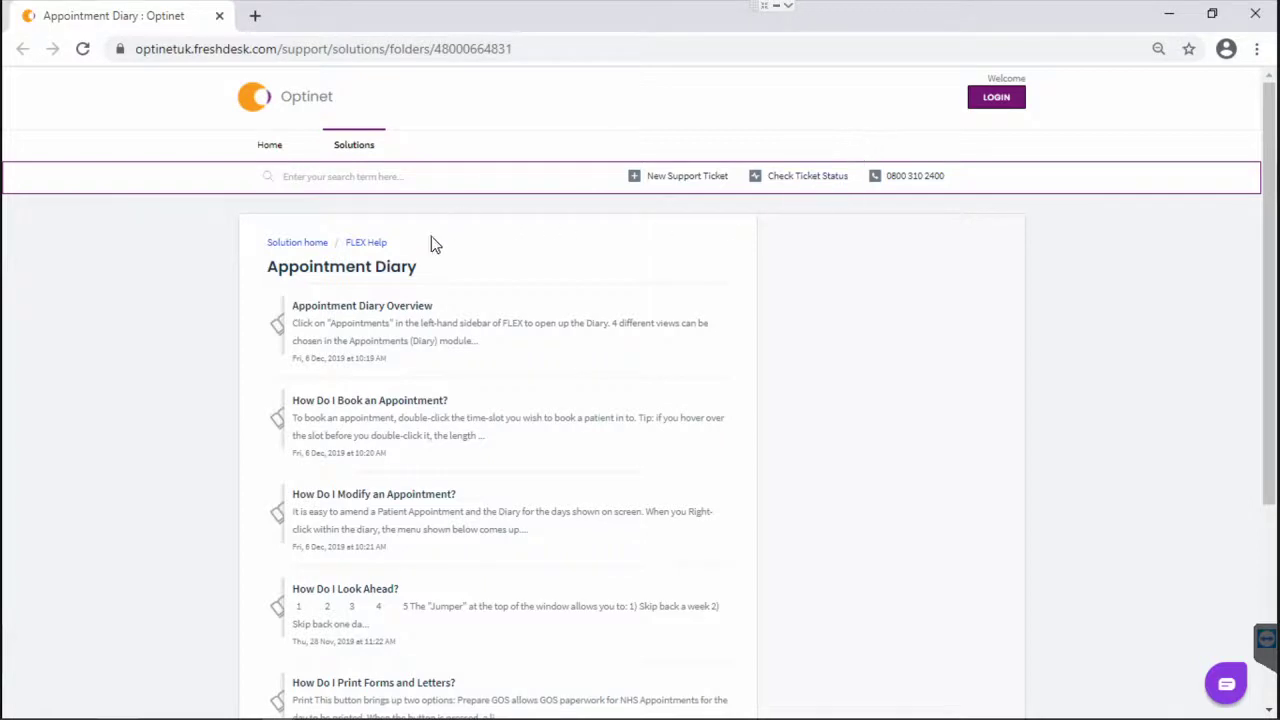
pyautogui.scroll(-4, 367, 293)
pyautogui.scroll(4, 367, 293)
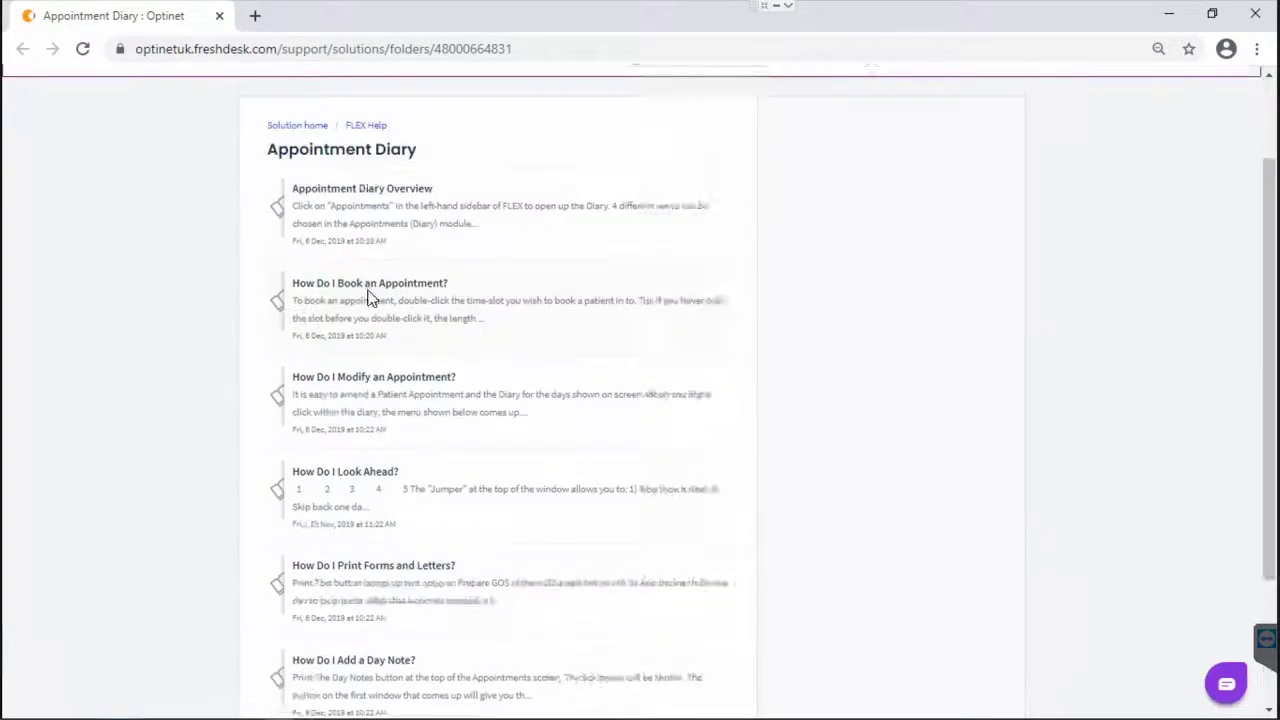
pyautogui.click(262, 151)
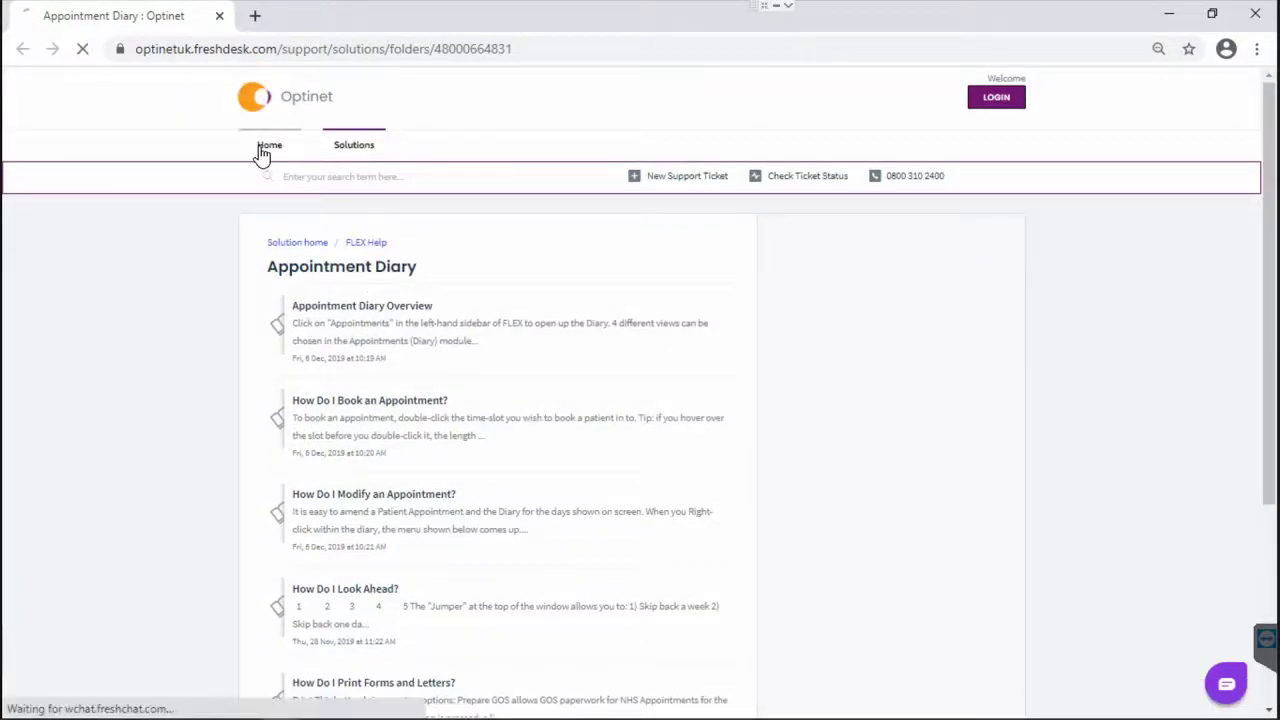